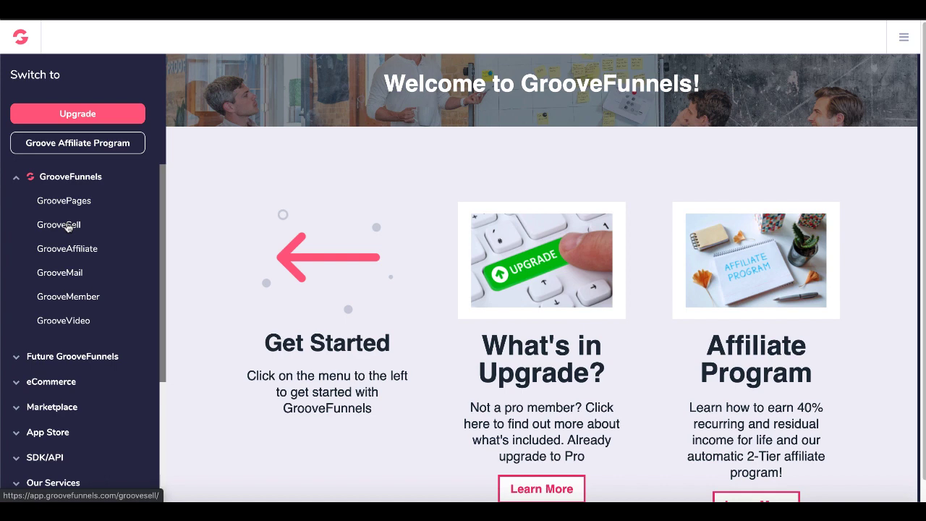
Go to GrooveSell's Product Funnels page, which shows no funnels yet.
left_click(68, 227)
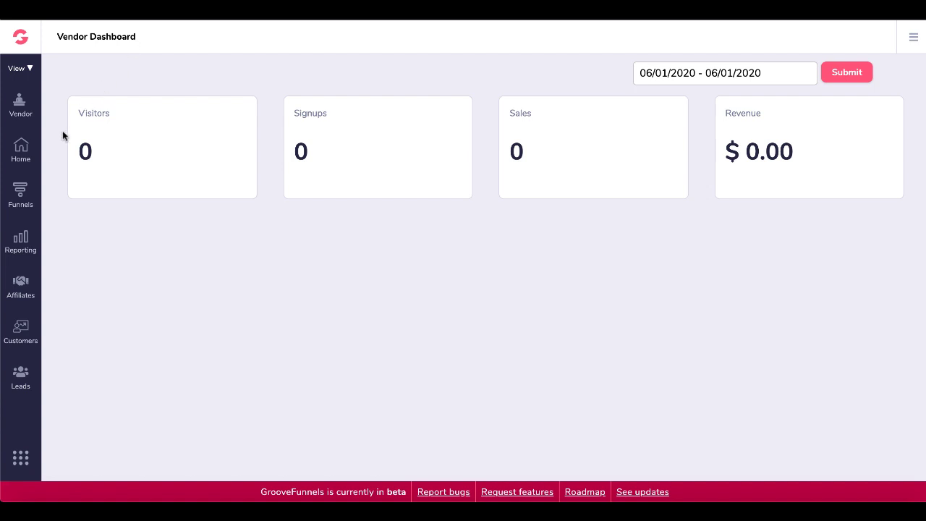
left_click(23, 195)
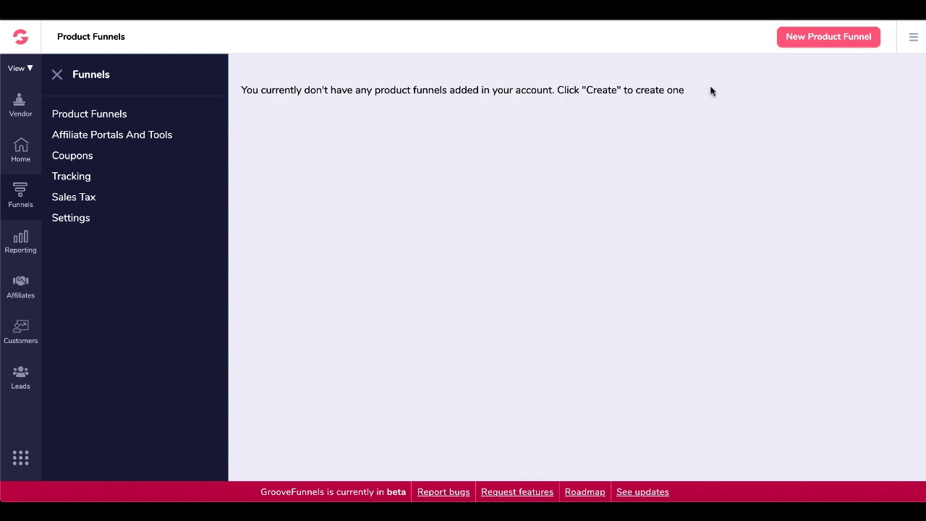
Create a product funnel with internal name, name and description all set to 'New Product'.
left_click(797, 44)
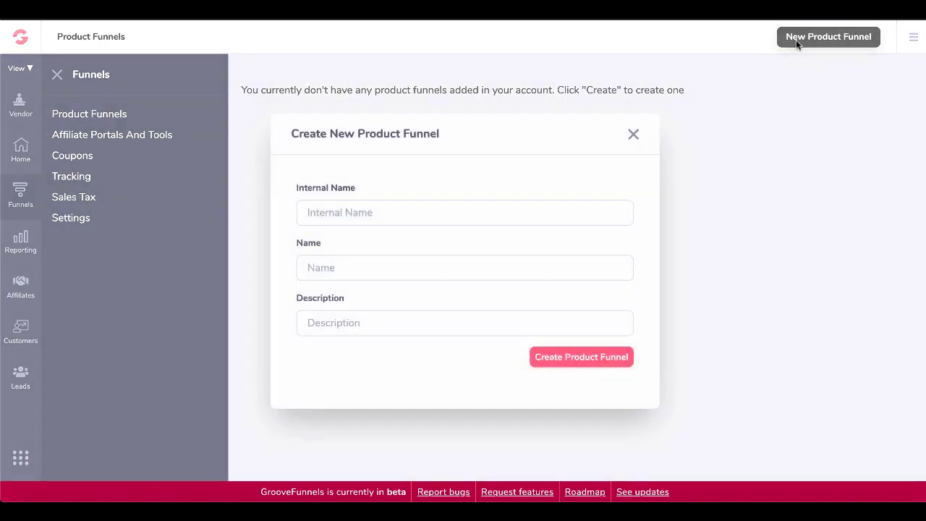
left_click(325, 216)
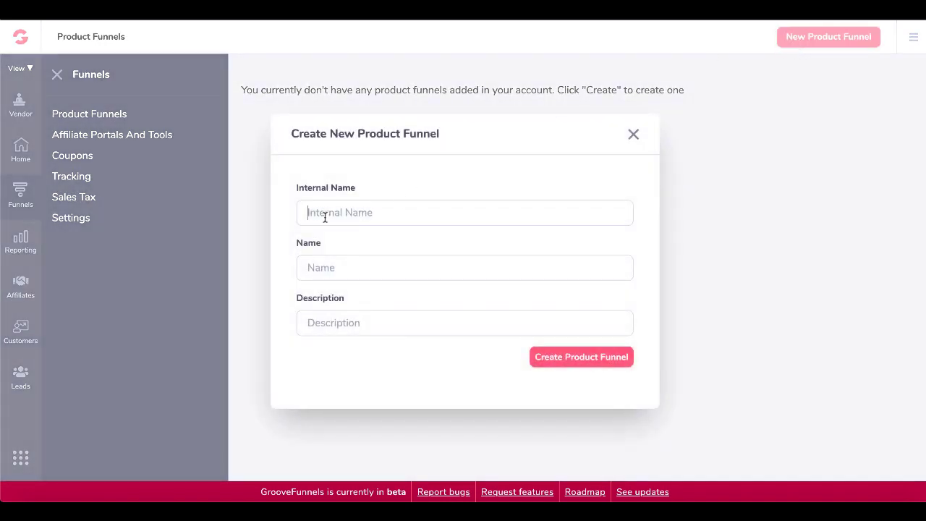
type("New Product")
left_click(330, 271)
type("New Product")
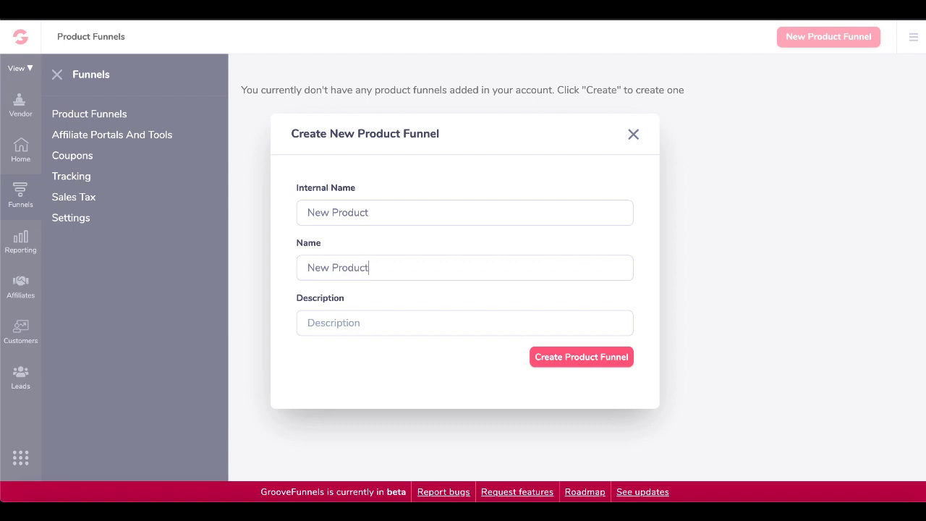
left_click(324, 323)
type("New Product")
left_click(544, 358)
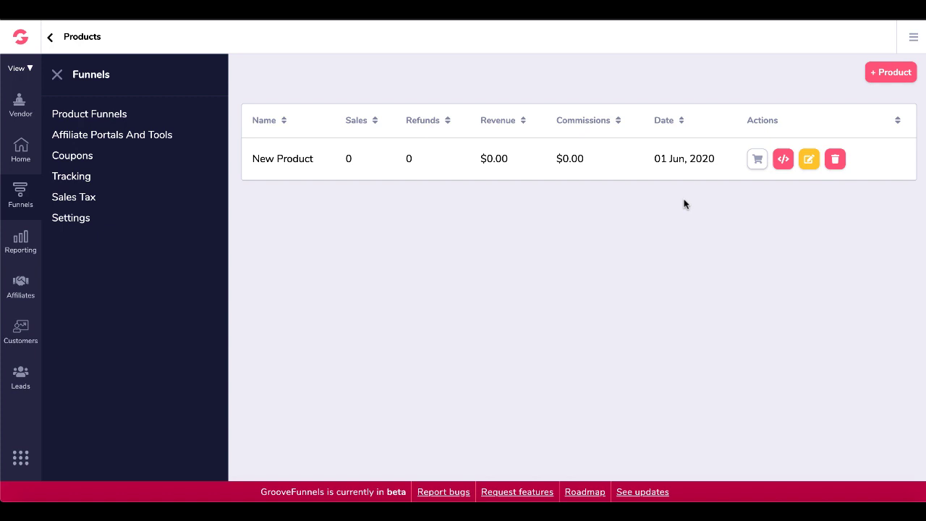
Edit New Product and save its Info step to reach the pricing plan.
left_click(809, 160)
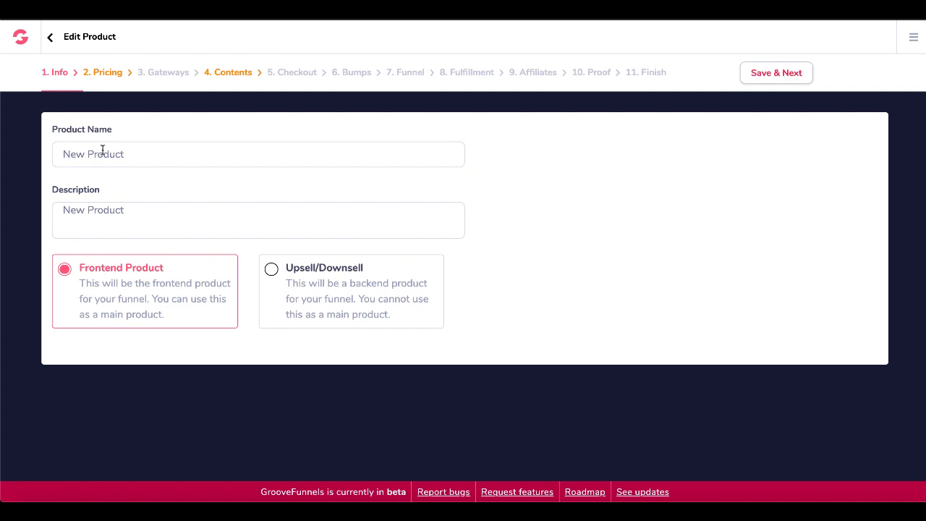
left_click(102, 150)
left_click(770, 73)
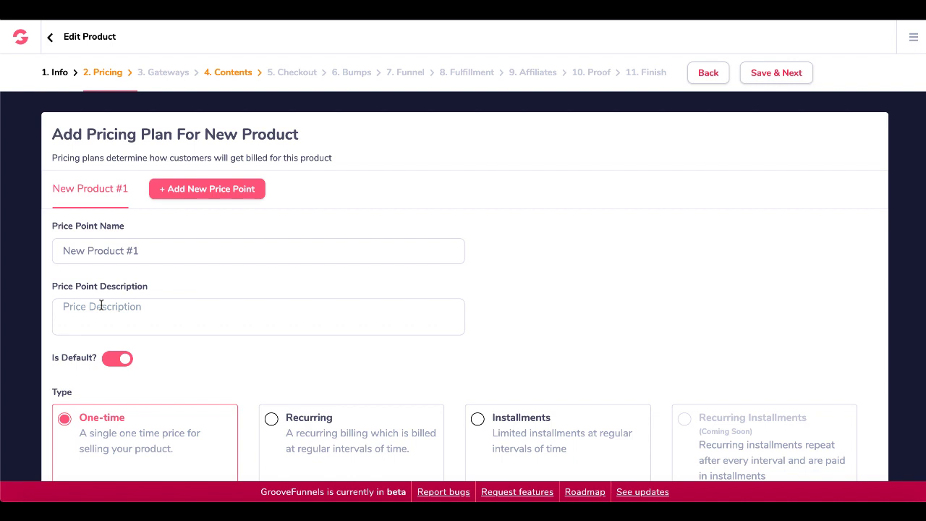
Paste the description 'The Price is Low Buy NOW', try other price types, and keep One-time $1.00.
type("The Price is Low Buy NOW")
scroll(217, 347, "down", 1)
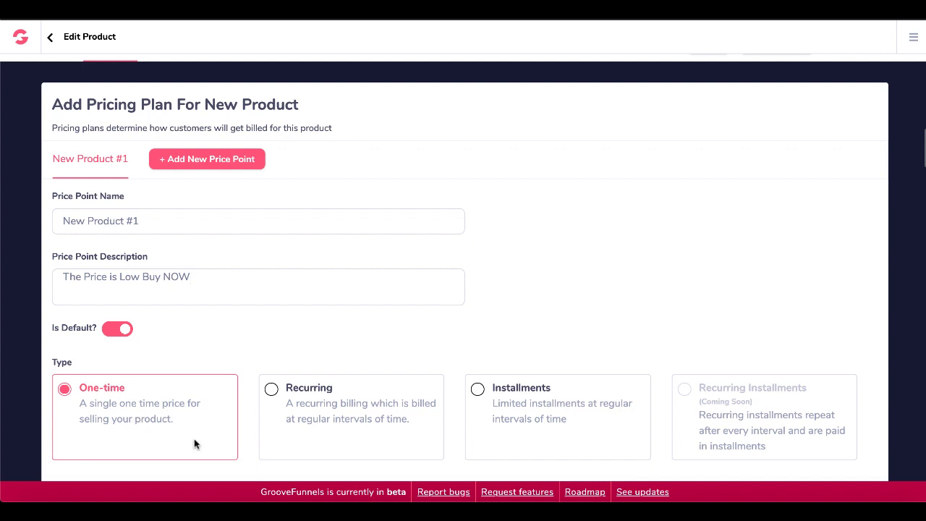
left_click(335, 438)
scroll(335, 439, "down", 2)
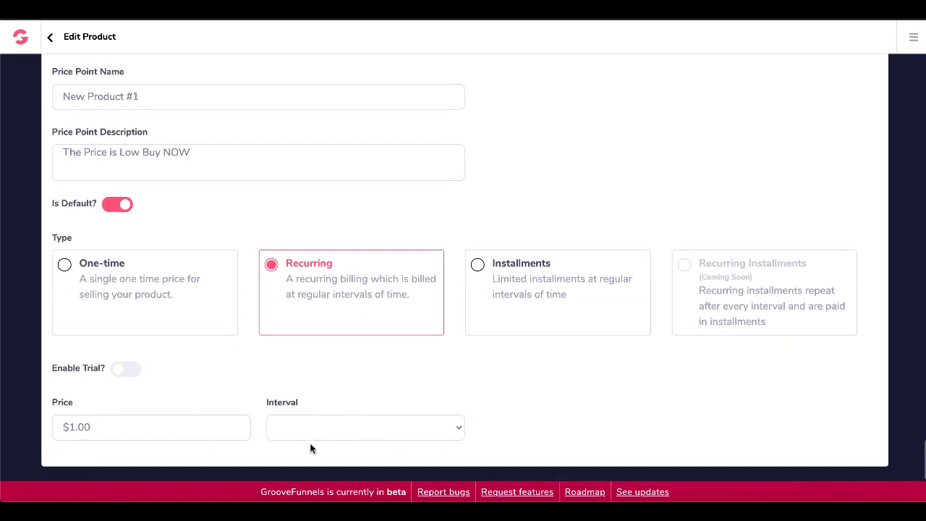
left_click(504, 326)
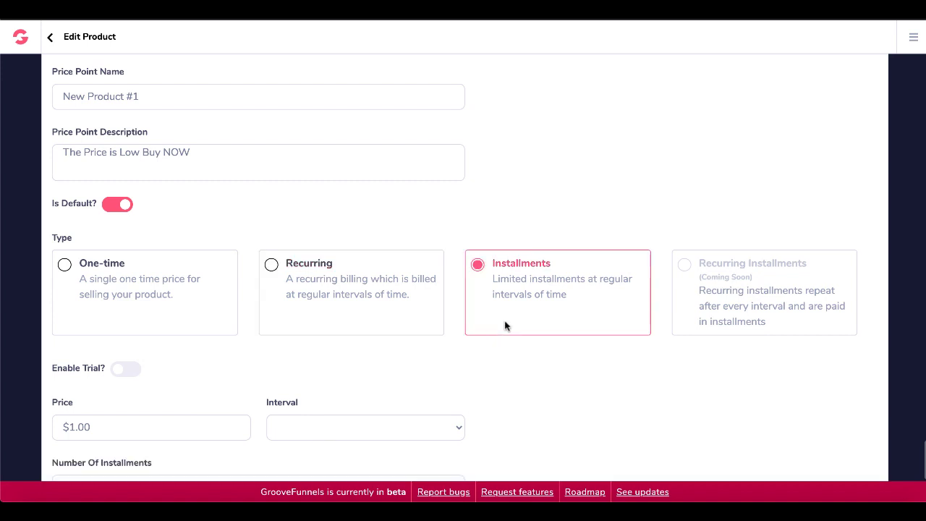
scroll(505, 325, "down", 2)
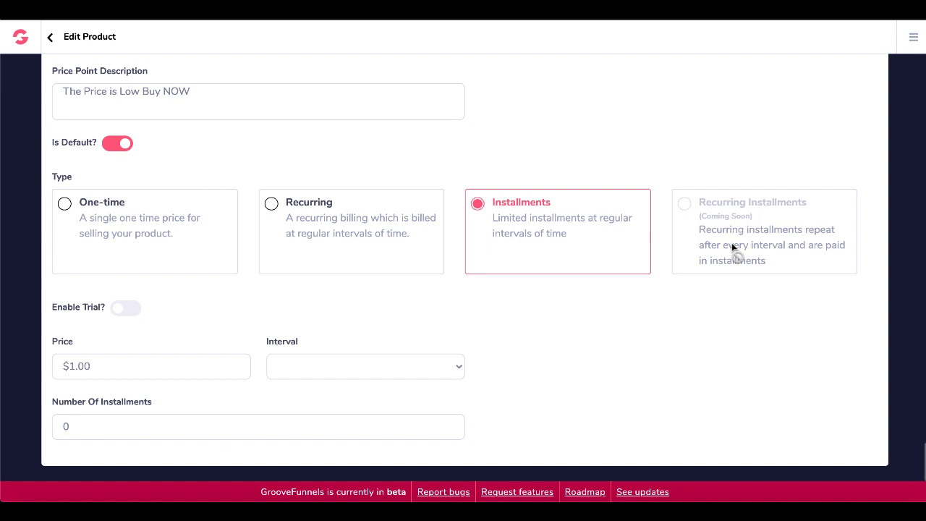
left_click(193, 217)
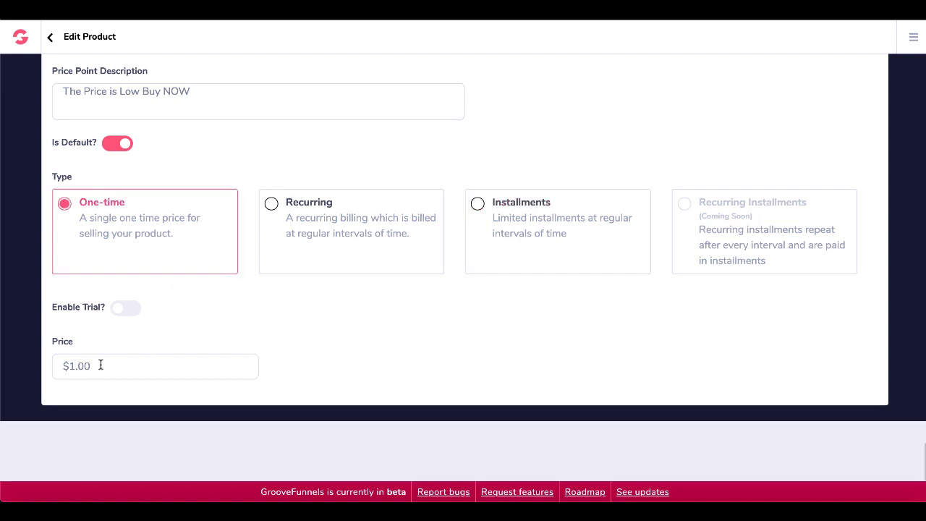
left_click(121, 312)
left_click(128, 311)
scroll(133, 337, "up", 3)
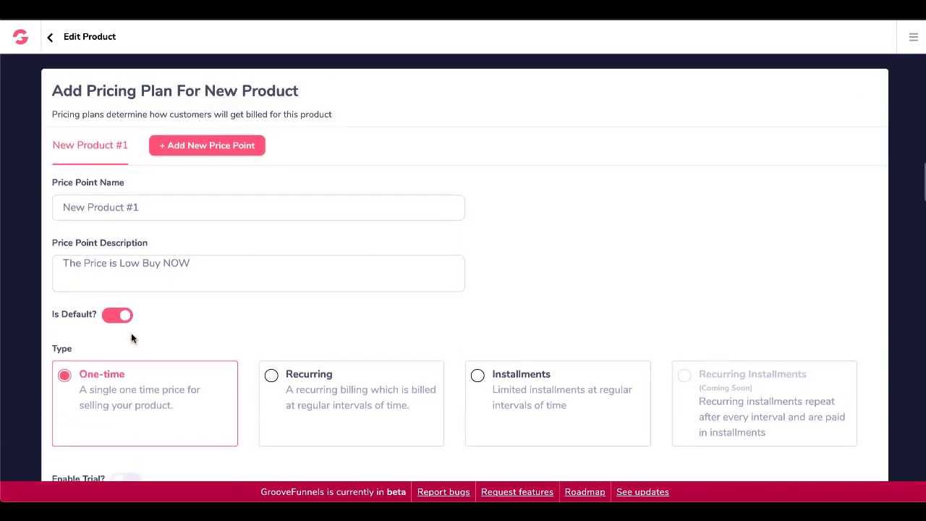
scroll(132, 338, "up", 1)
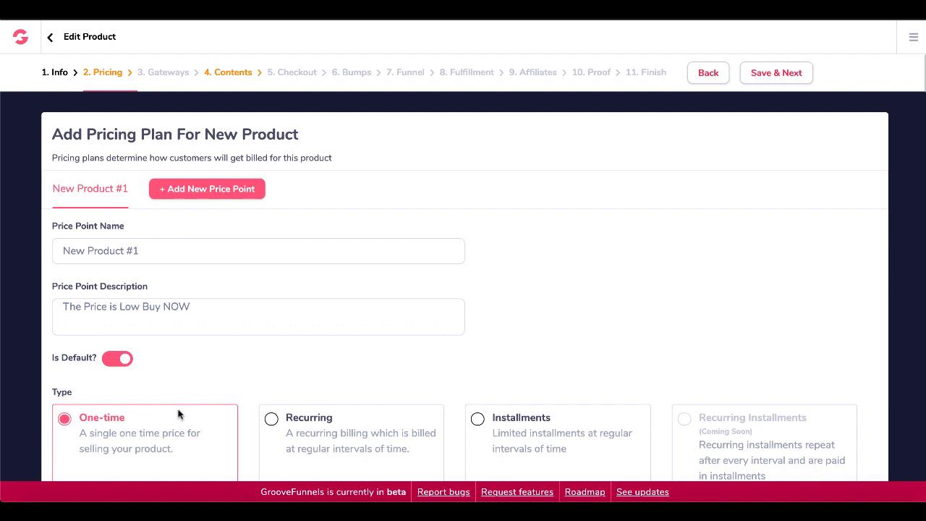
Save the pricing, review the Credit Card, GrooveSell Payments and PayPal Risk Mitigation tabs, then reach Setup Gateways.
left_click(763, 73)
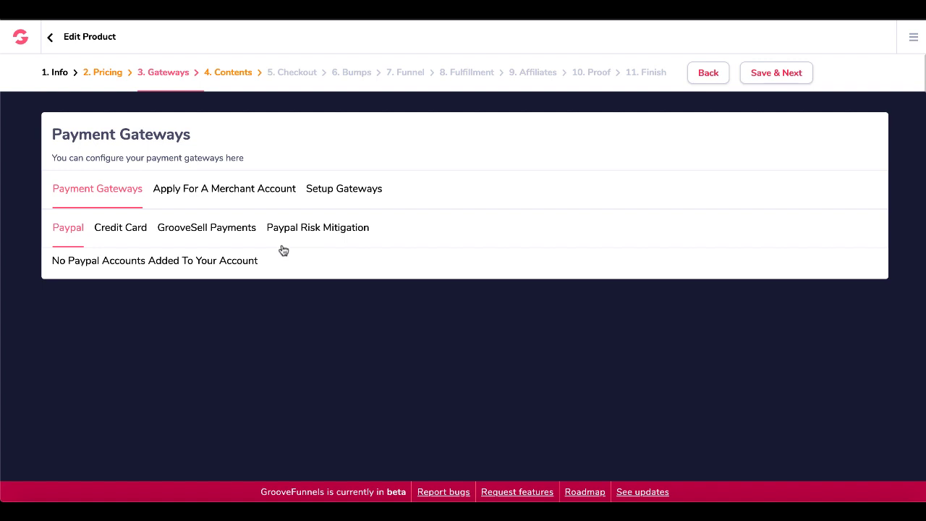
left_click(123, 234)
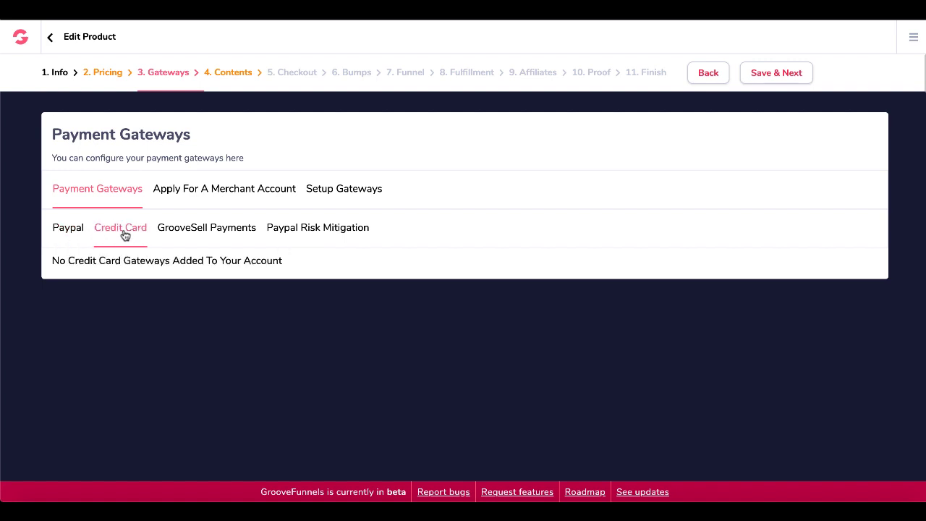
left_click(188, 235)
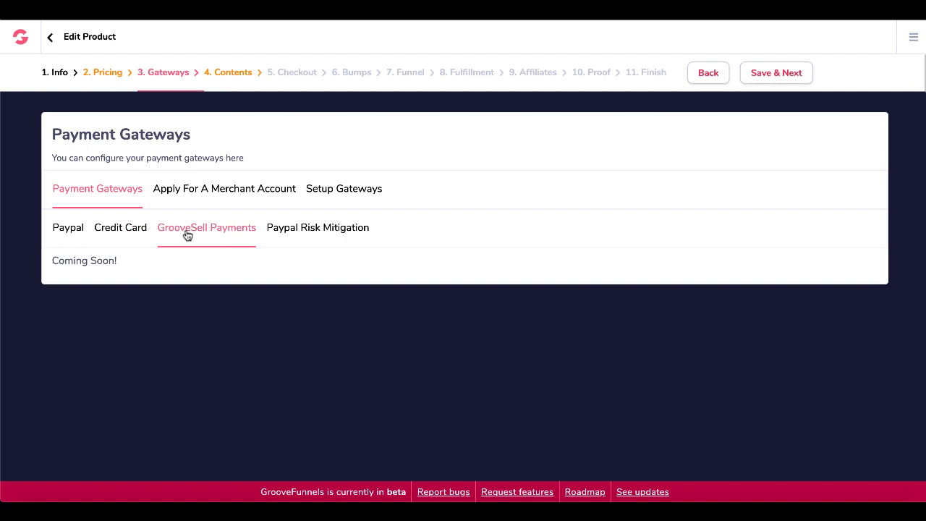
left_click(290, 237)
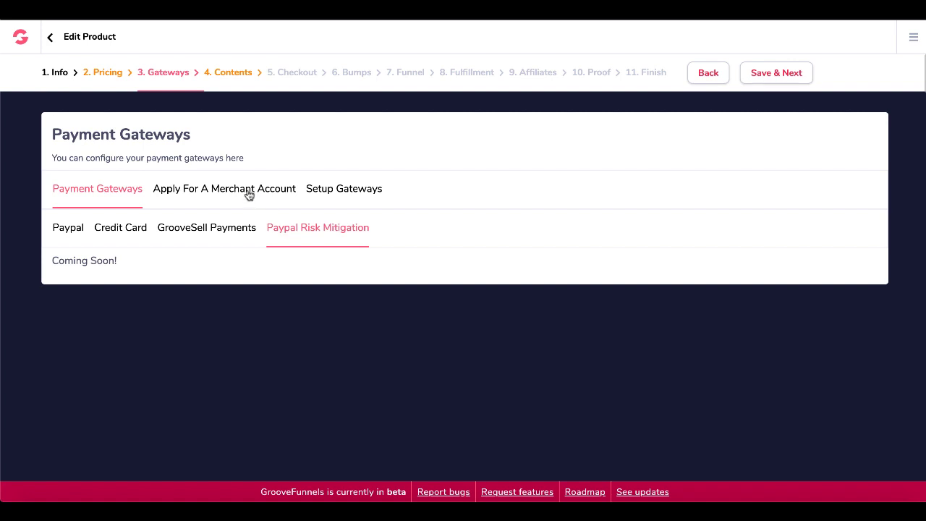
left_click(355, 196)
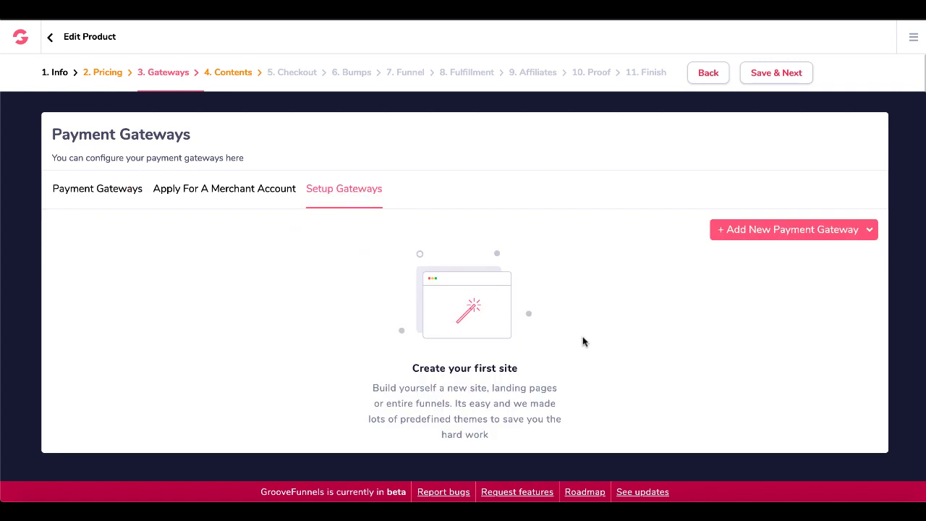
View the Stripe, Authorize.net and PayPal choices under Add New Payment Gateway.
left_click(868, 235)
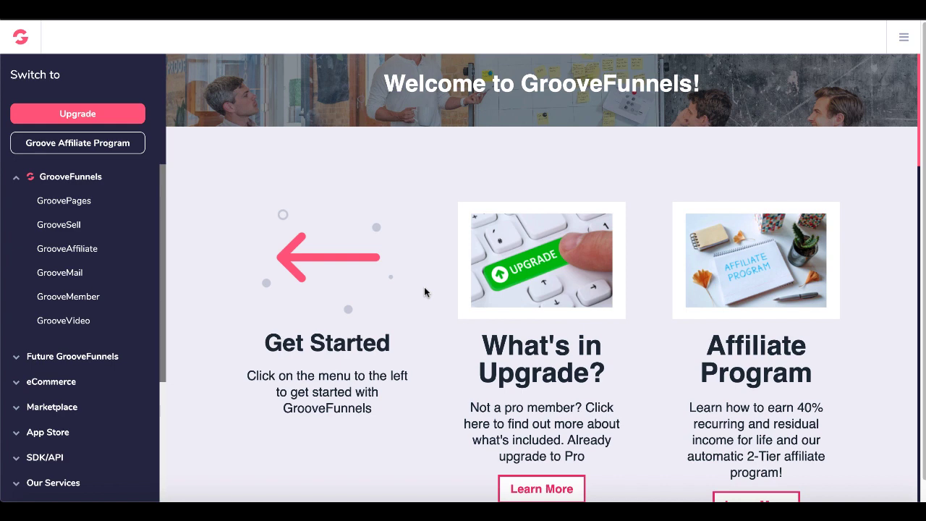
Open the first site's Upsell page in the editor, select its $1 Buy button, and show Pages.
left_click(80, 205)
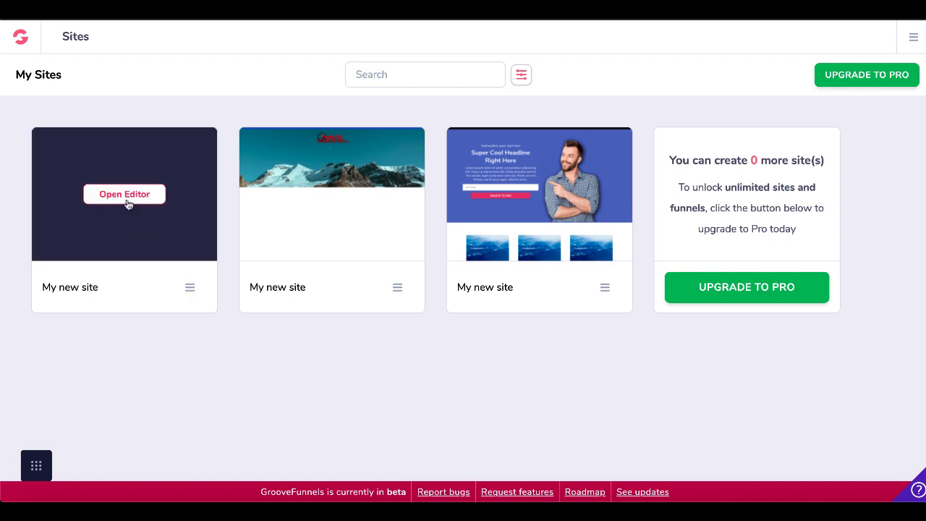
left_click(124, 195)
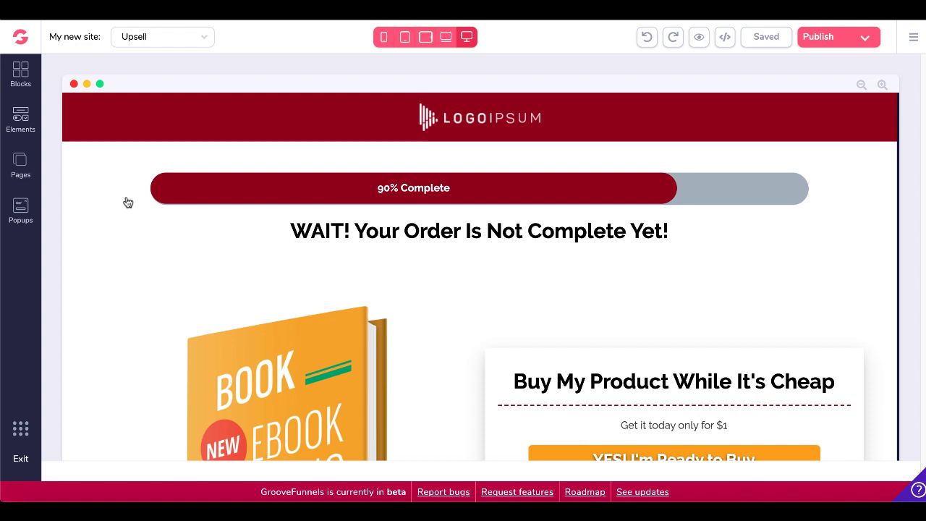
scroll(128, 203, "down", 1)
scroll(128, 203, "up", 1)
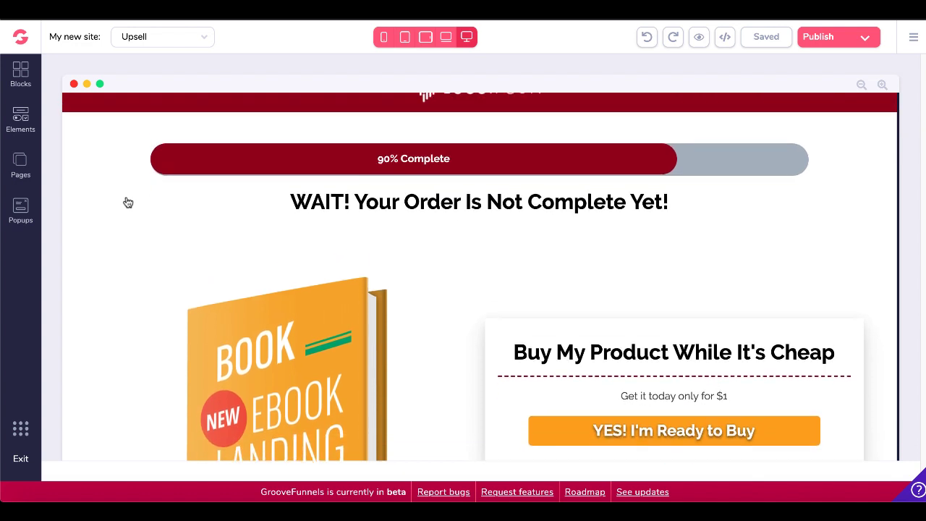
scroll(128, 202, "down", 2)
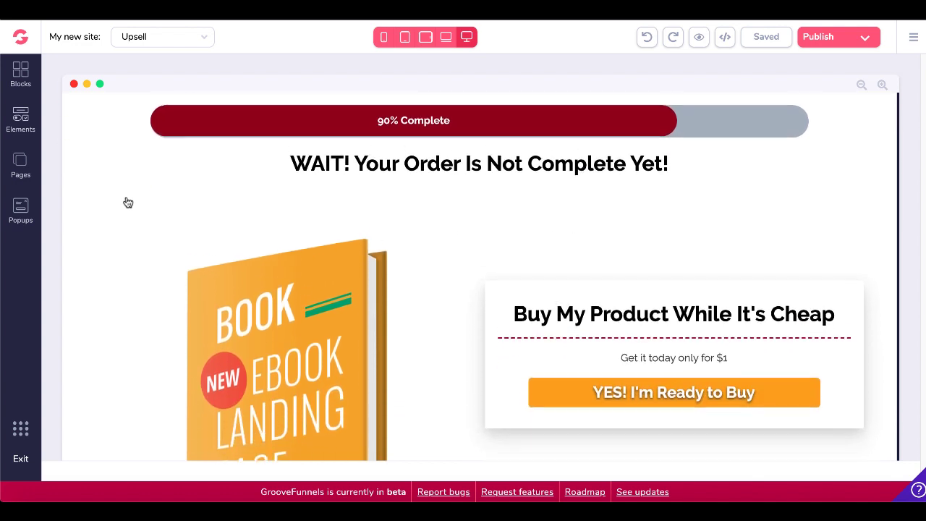
scroll(128, 202, "down", 1)
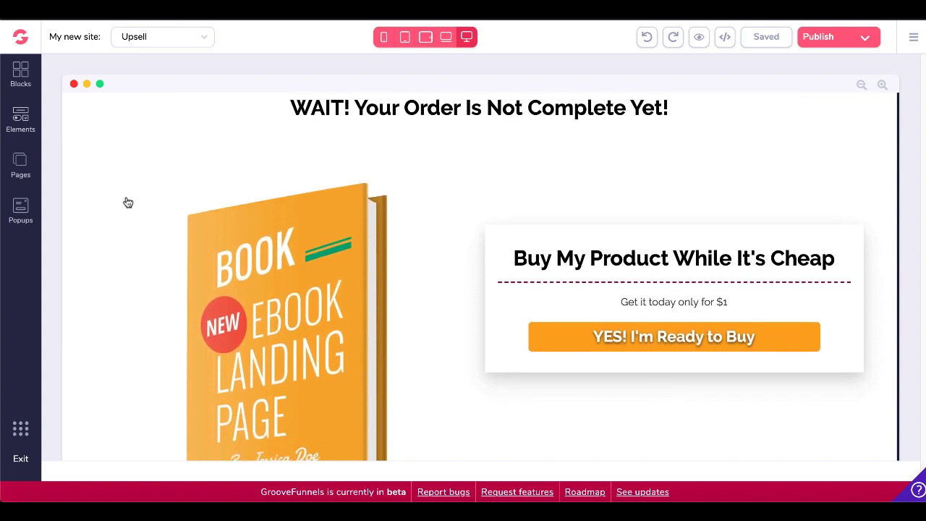
scroll(128, 203, "down", 1)
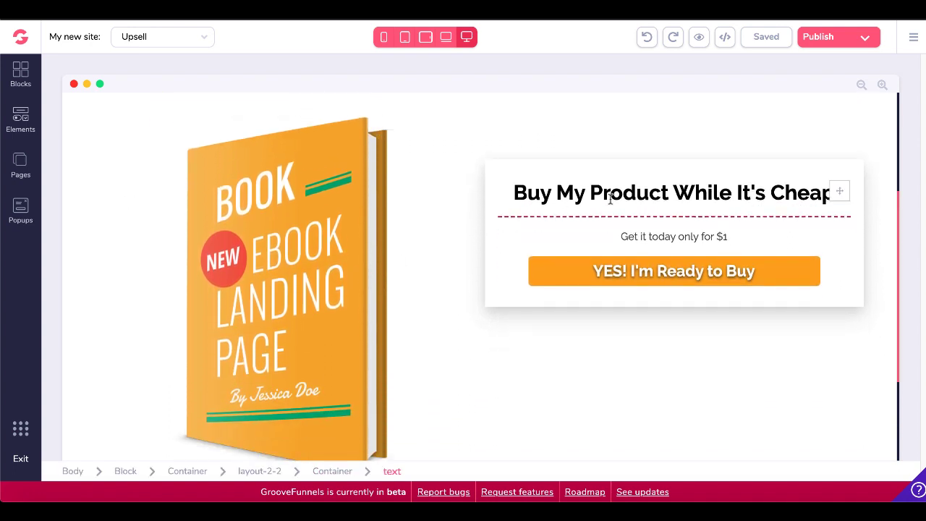
left_click(705, 272)
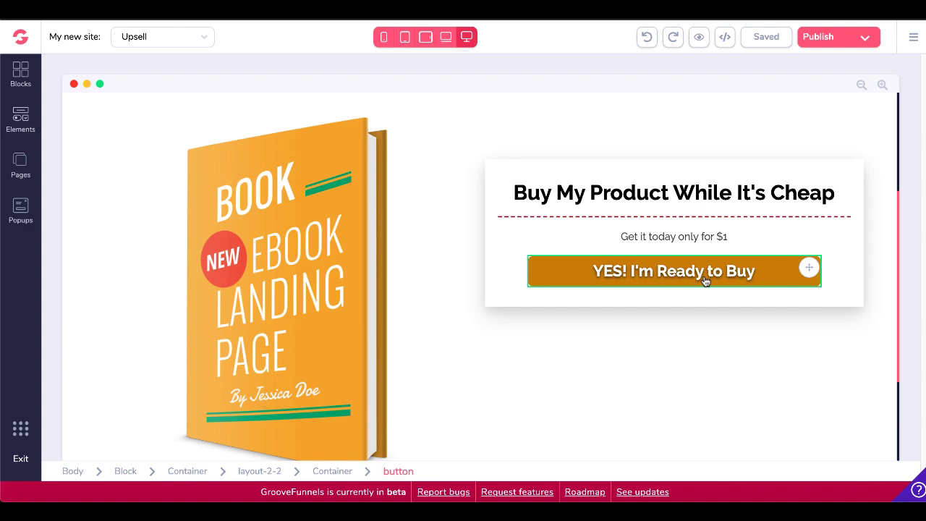
left_click(21, 167)
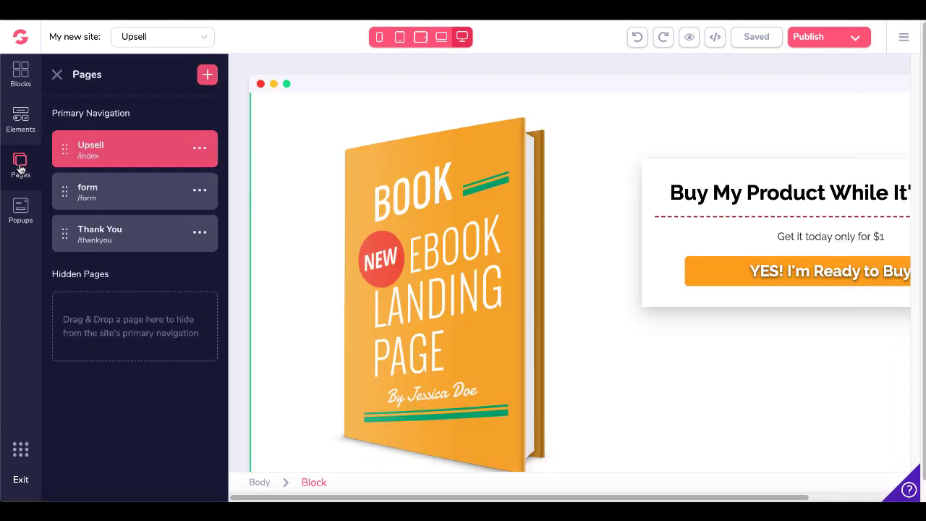
Switch to the form page, scroll through its $1 checkout form, and reopen the Pages list.
left_click(120, 199)
scroll(140, 295, "down", 3)
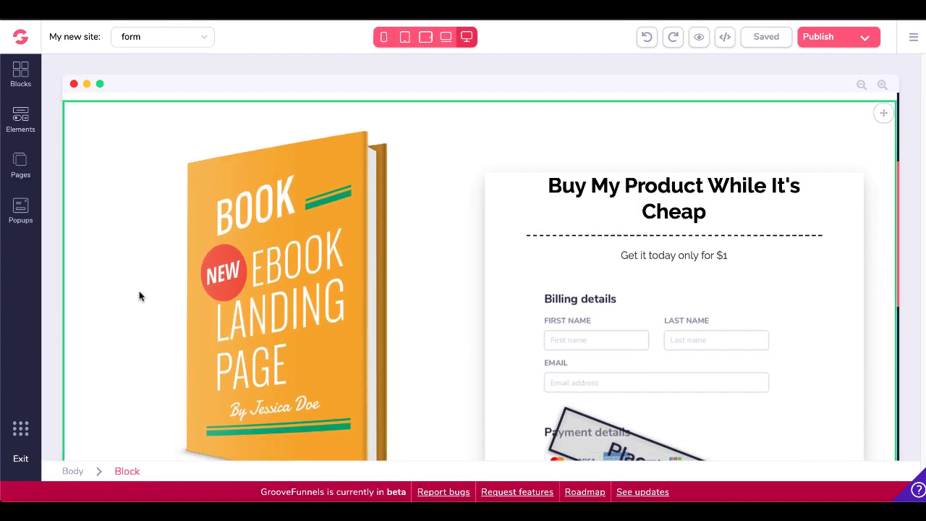
scroll(140, 296, "down", 3)
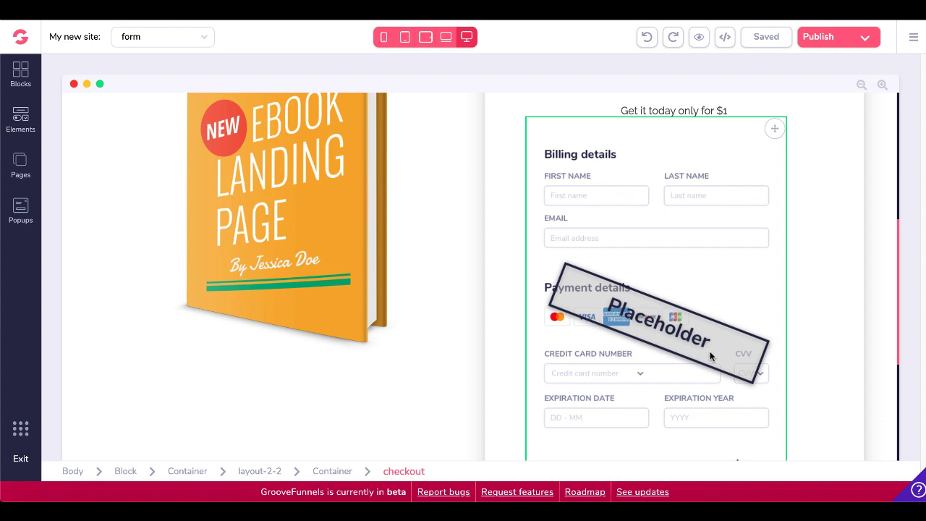
scroll(710, 356, "down", 1)
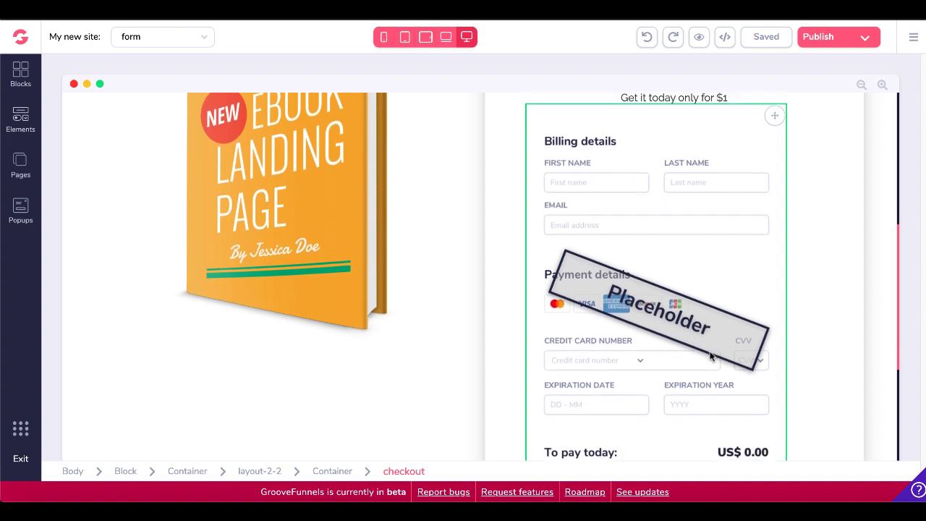
scroll(711, 356, "up", 1)
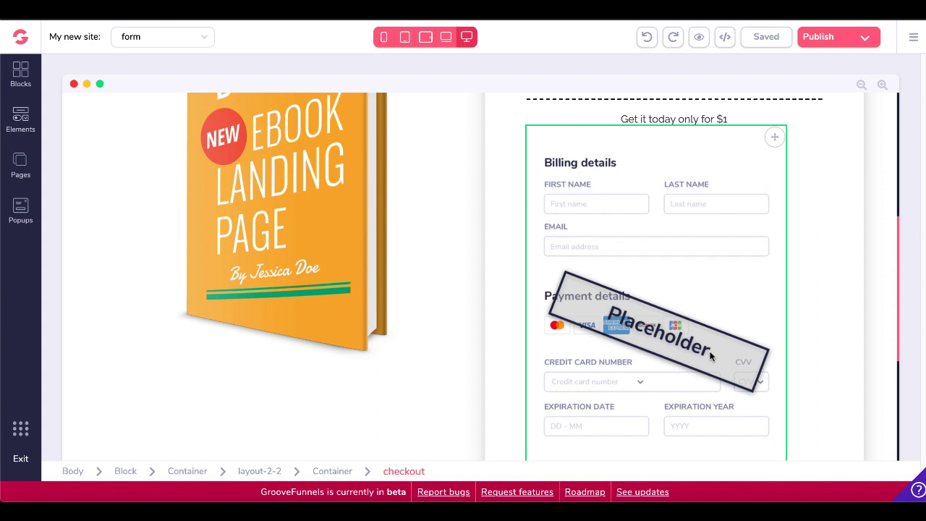
scroll(711, 356, "up", 5)
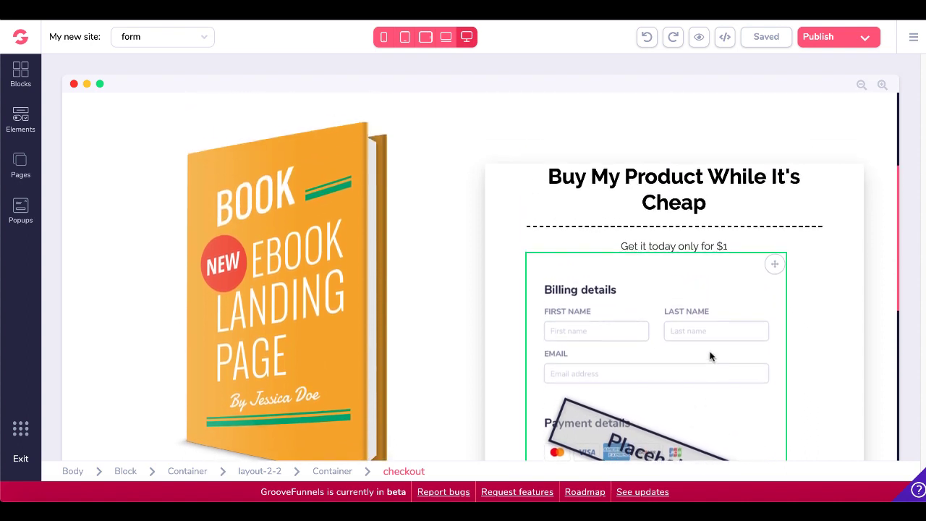
scroll(711, 356, "up", 2)
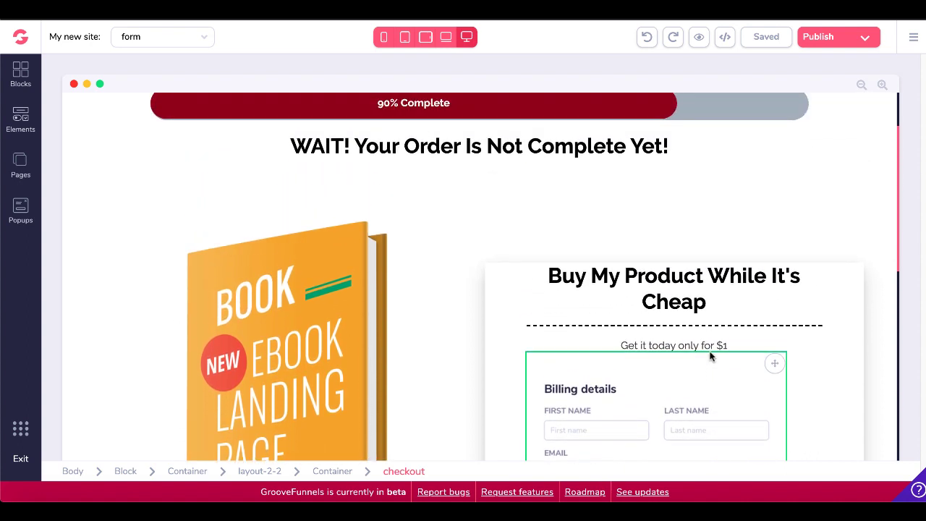
scroll(710, 356, "up", 1)
scroll(711, 356, "down", 6)
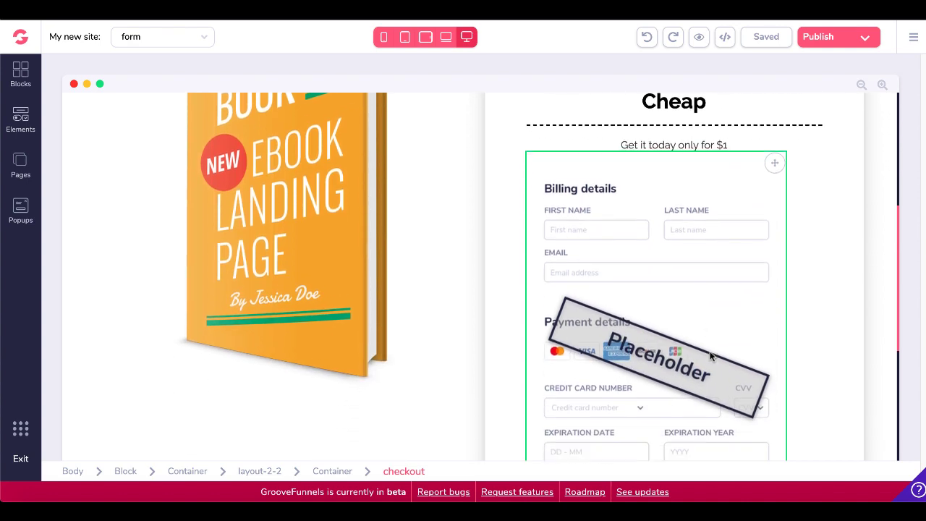
scroll(711, 355, "down", 2)
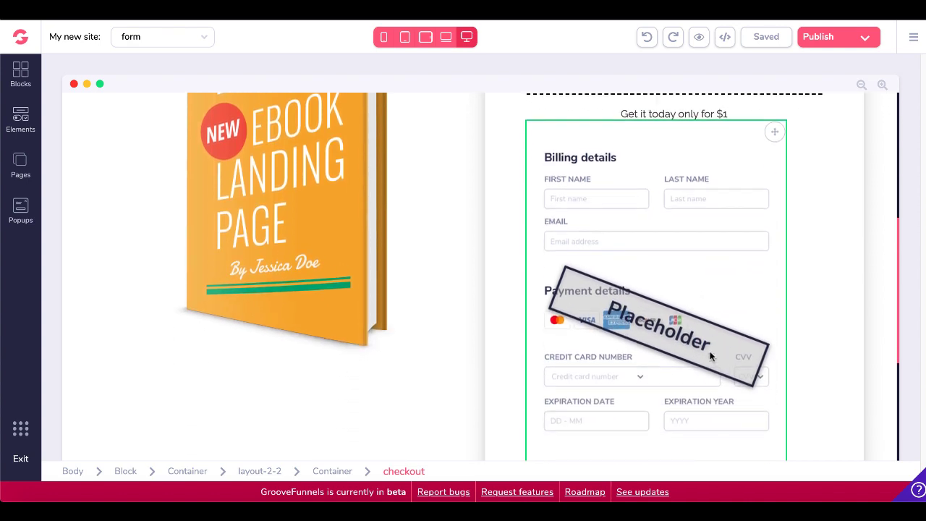
scroll(711, 356, "up", 3)
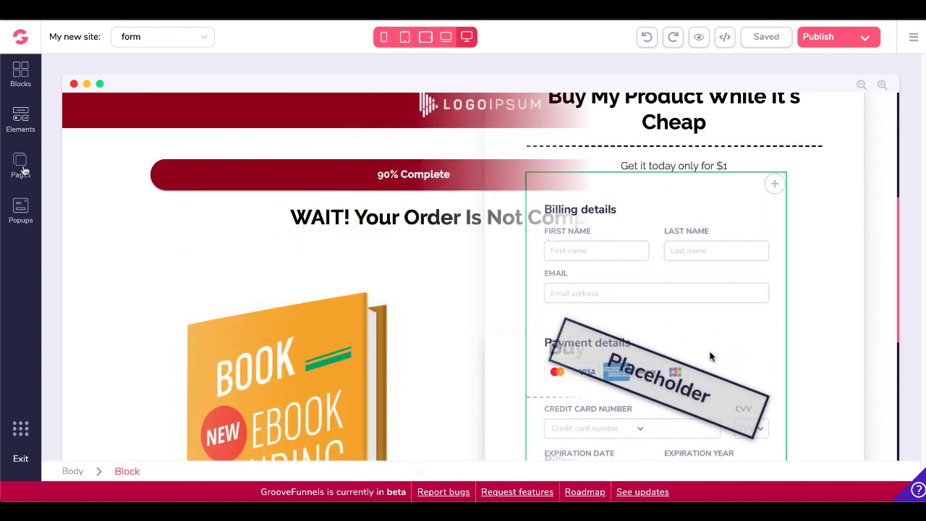
left_click(22, 168)
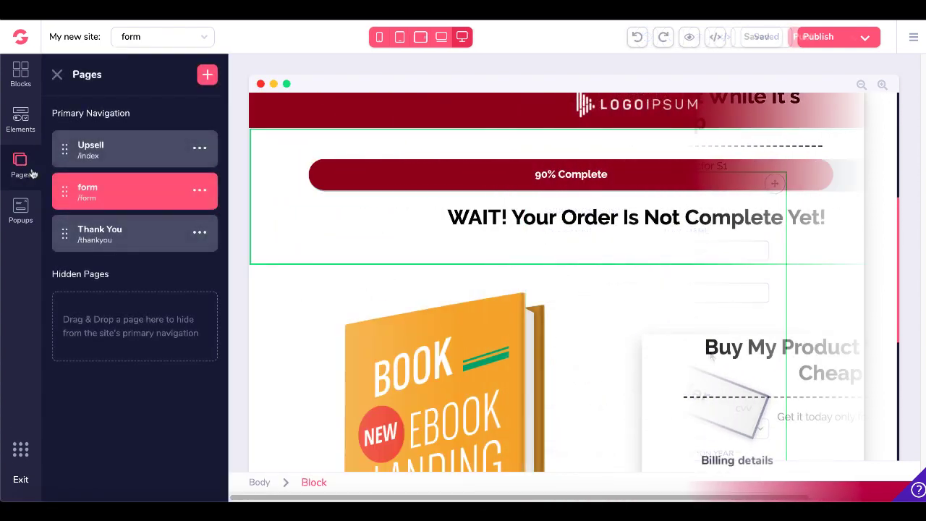
Switch to the Thank You page, select its 'Your Order Is Complete!' heading and download button.
left_click(146, 239)
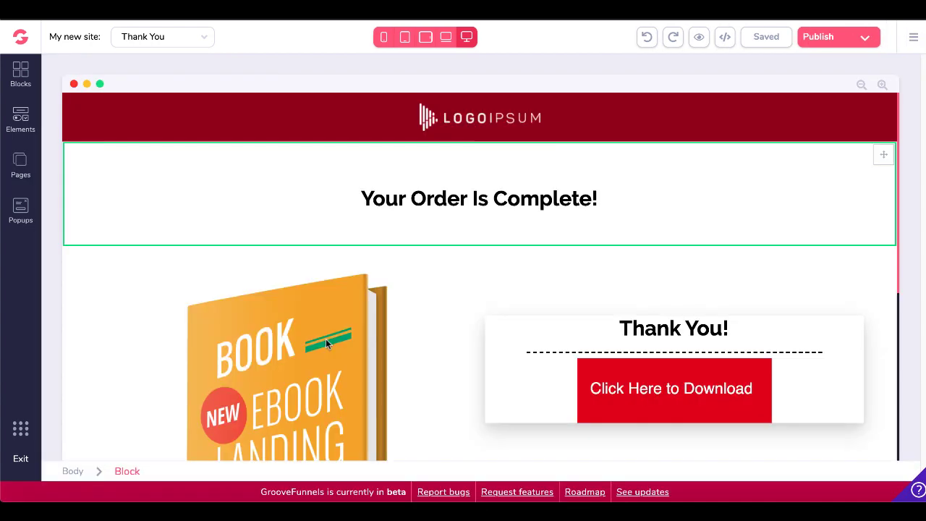
left_click(449, 296)
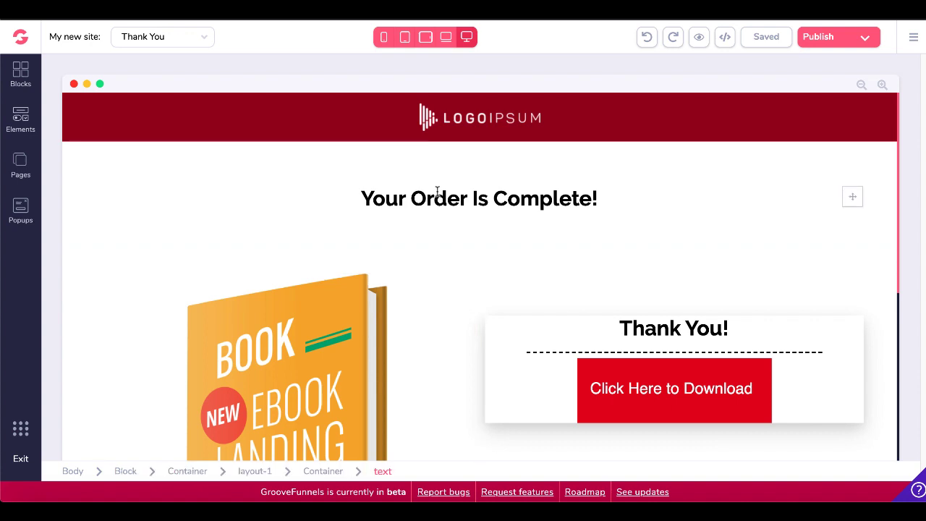
scroll(407, 311, "down", 1)
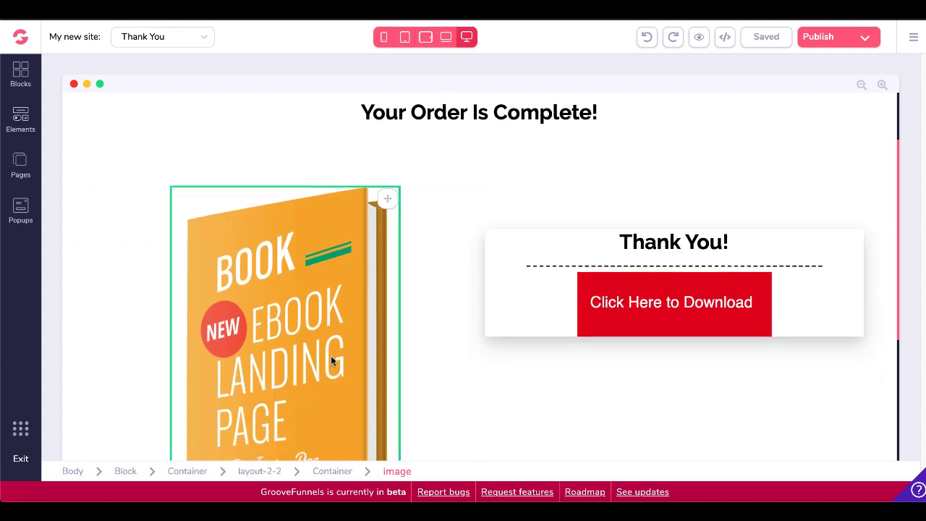
left_click(621, 316)
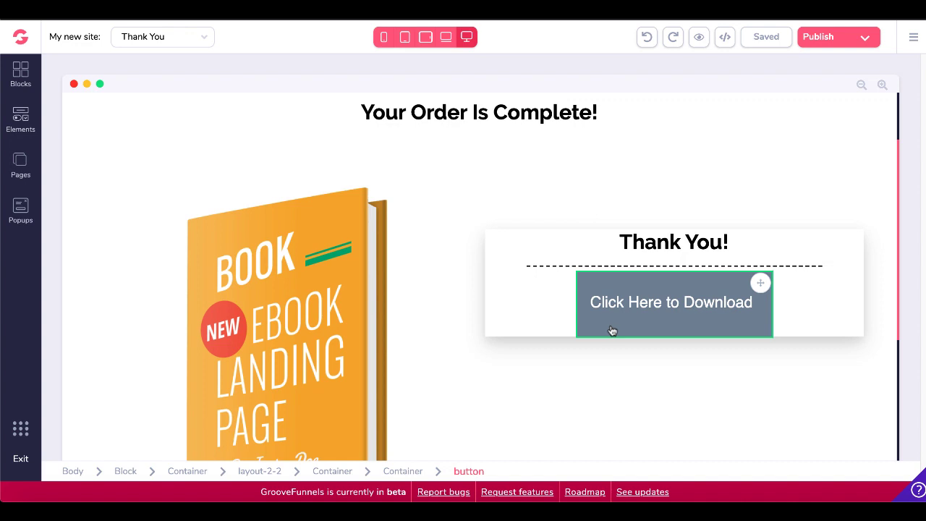
left_click(20, 166)
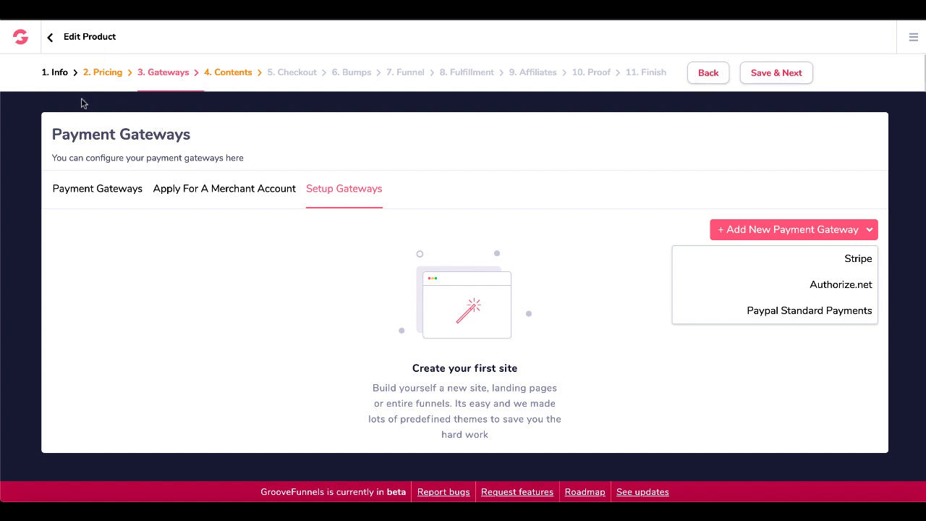
Revisit the Info step, then confirm the one-time price point 'New Product #1' is set at 1.
left_click(61, 77)
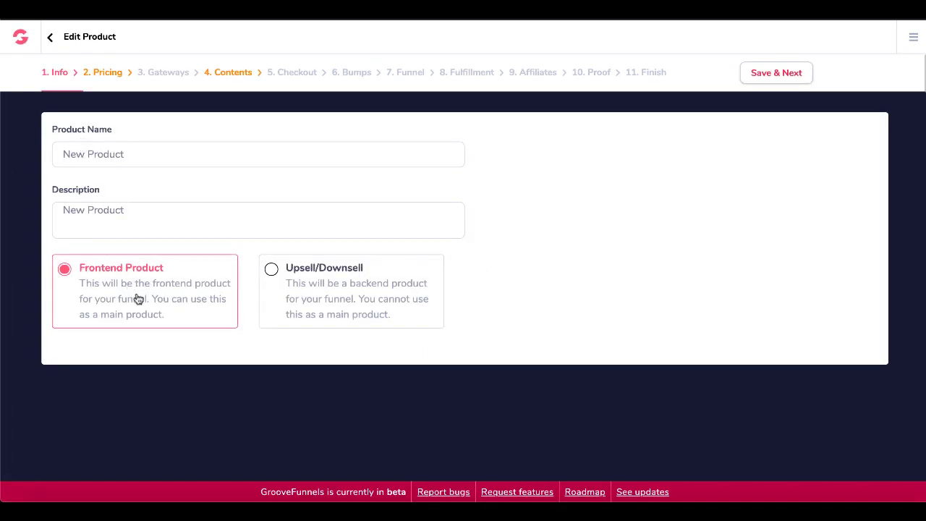
left_click(109, 75)
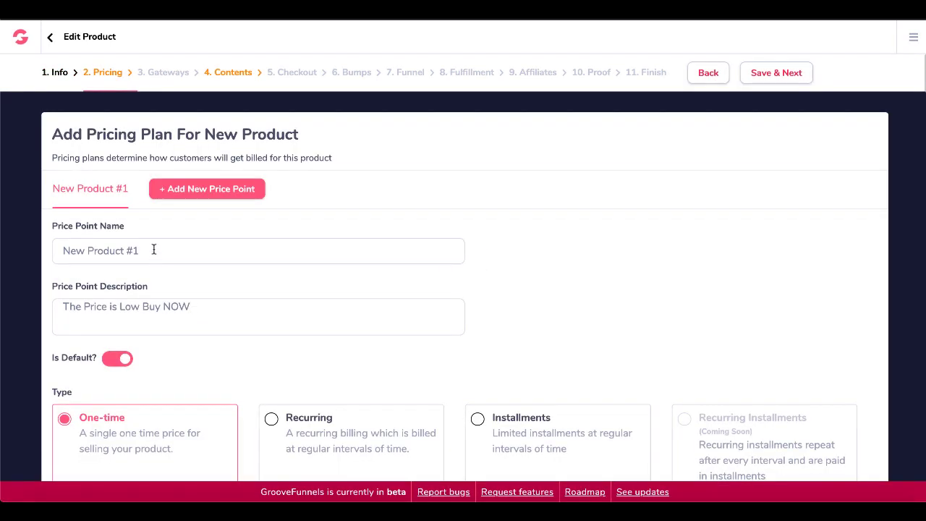
scroll(165, 319, "down", 1)
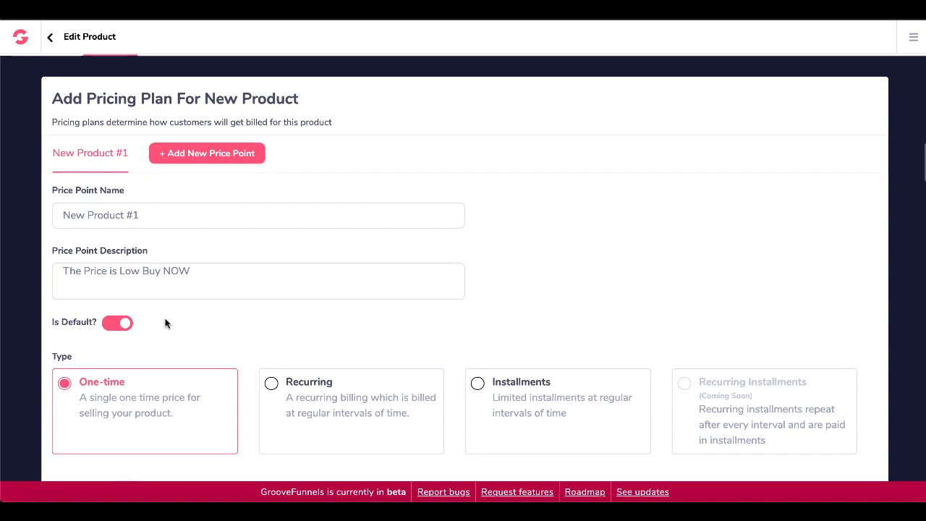
scroll(166, 324, "down", 3)
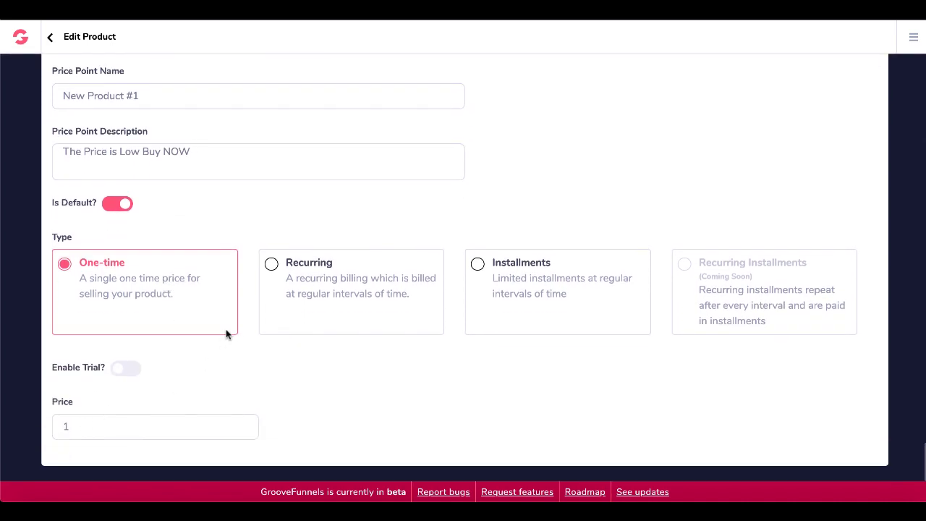
scroll(225, 334, "up", 4)
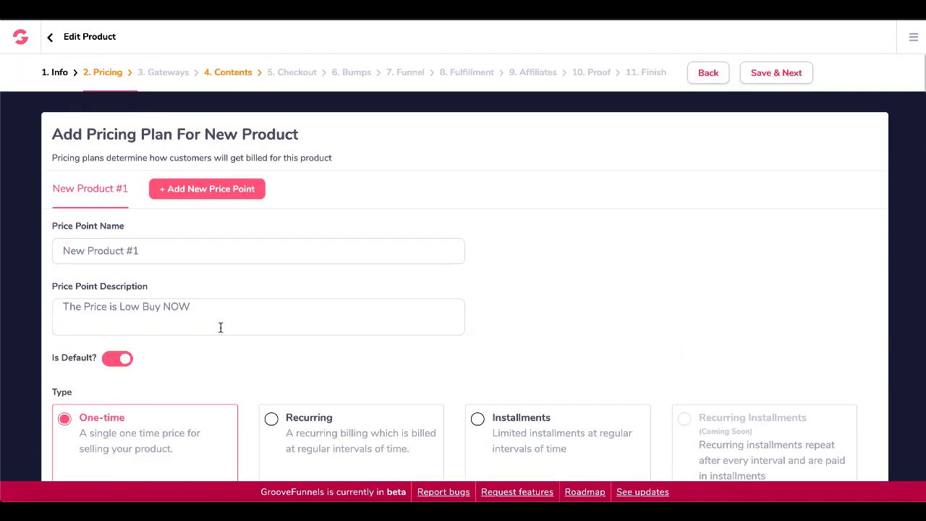
Enable Credit Card gateways and start adding a new Stripe payment gateway.
left_click(171, 72)
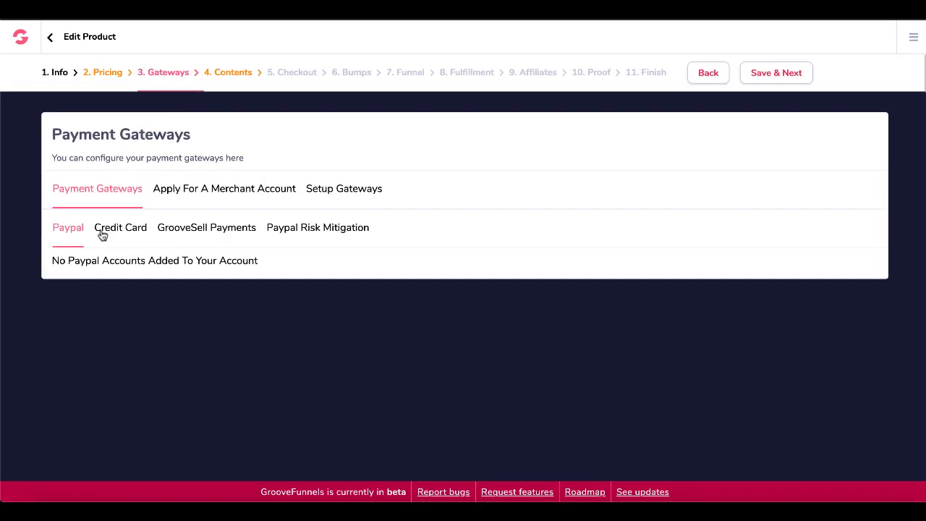
left_click(120, 228)
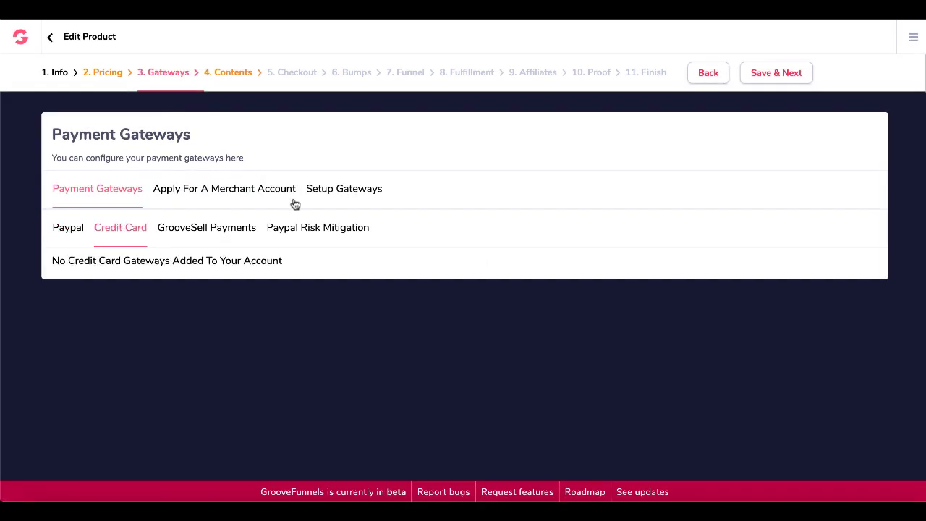
left_click(332, 190)
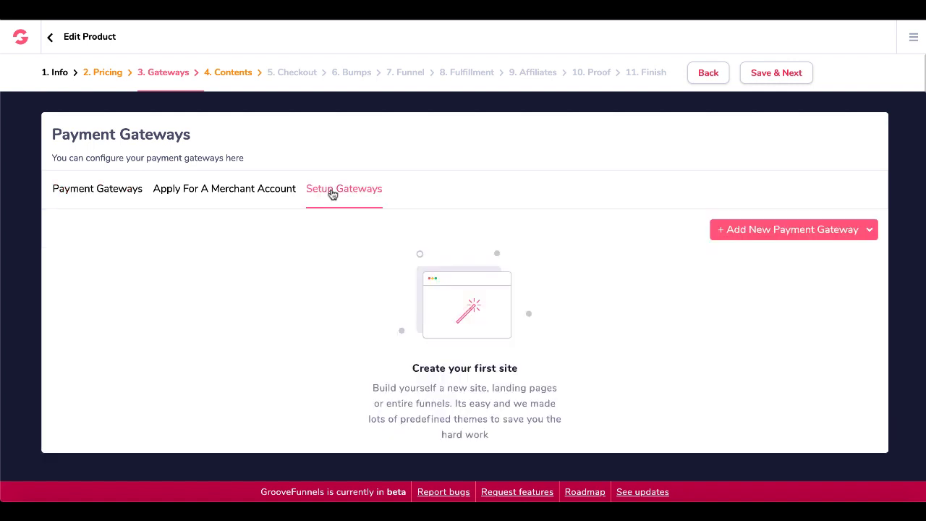
left_click(811, 231)
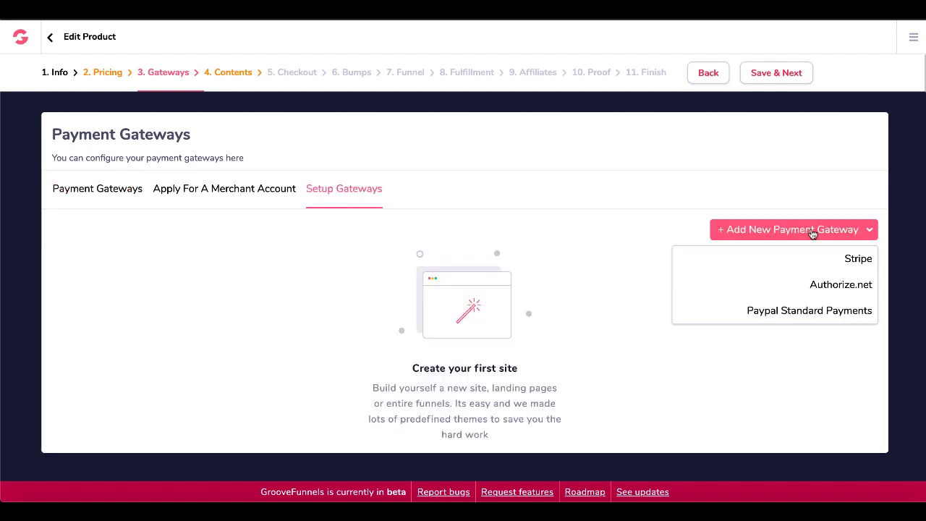
left_click(848, 259)
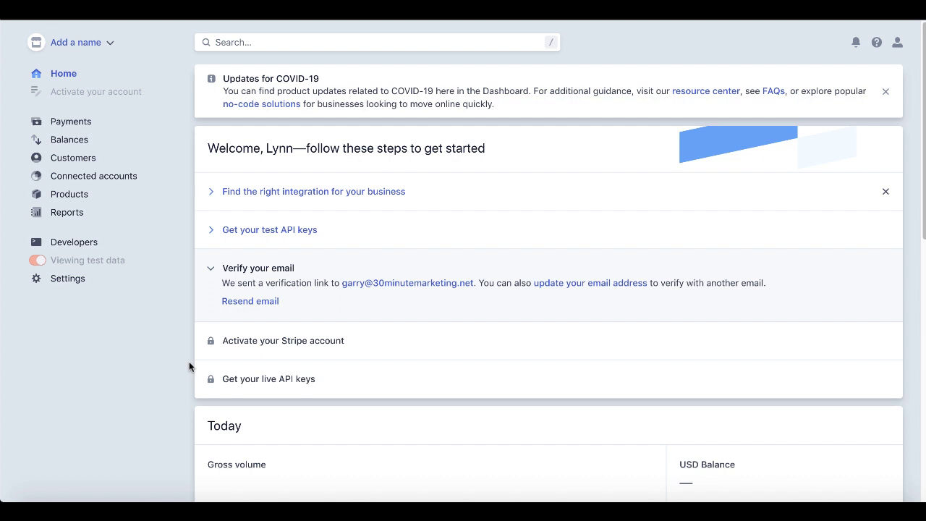
Copy the Stripe test publishable key into the Publishable Key field.
left_click(213, 230)
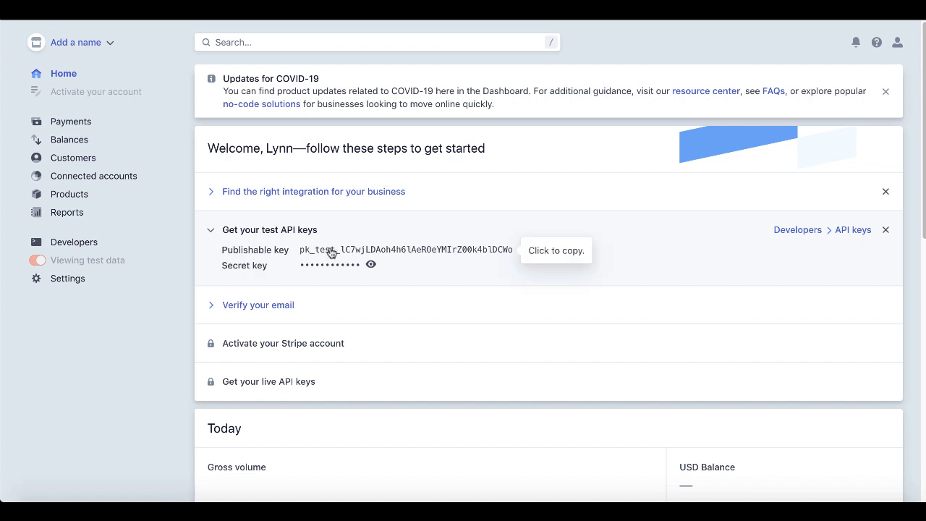
left_click(332, 252)
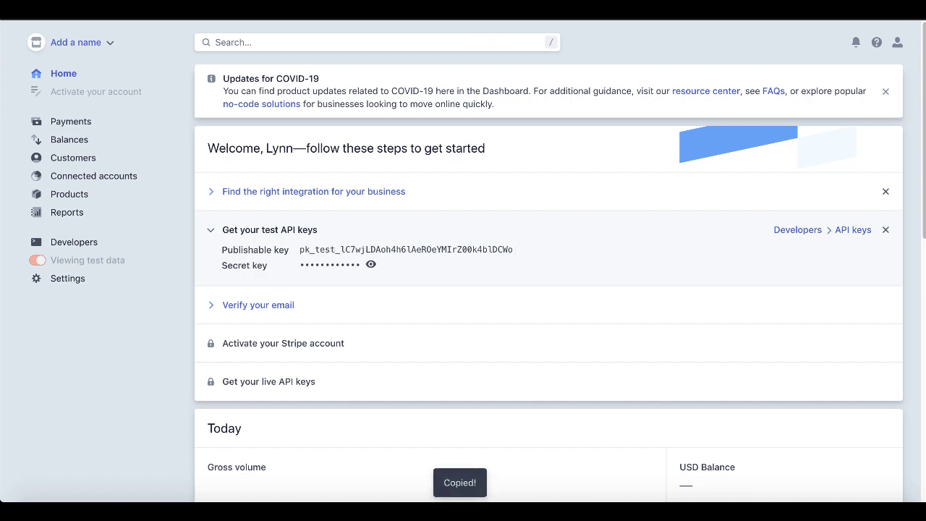
key("ctrl+shift+Tab")
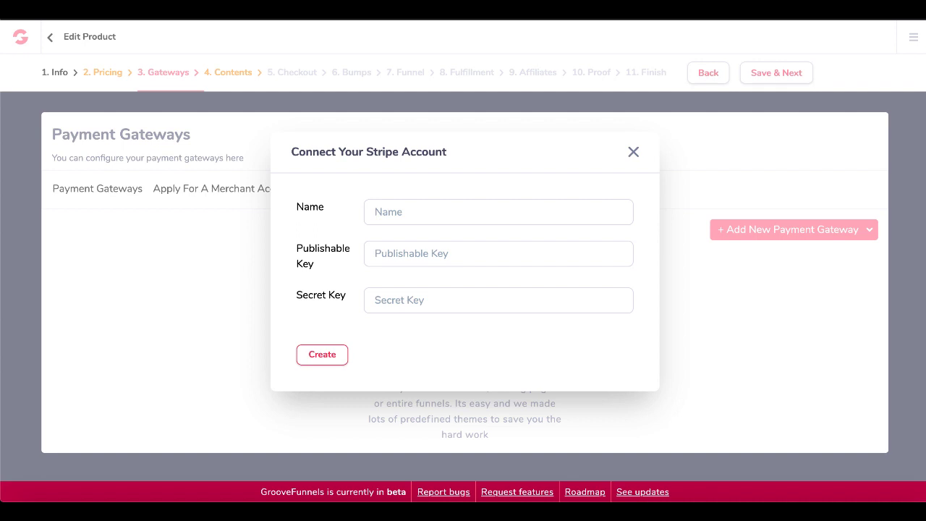
left_click(403, 255)
key("ctrl+v")
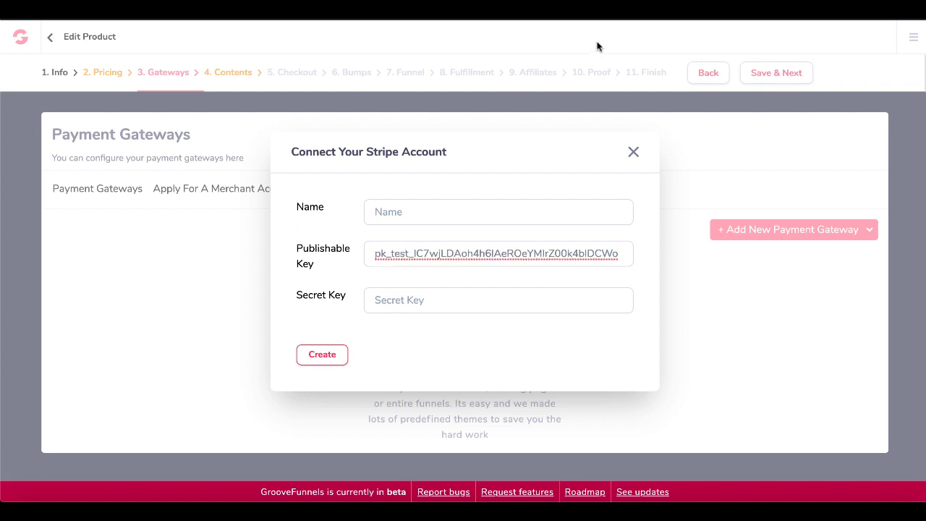
Paste the Stripe secret test key, name the gateway 'test account', and create it.
key("ctrl+Tab")
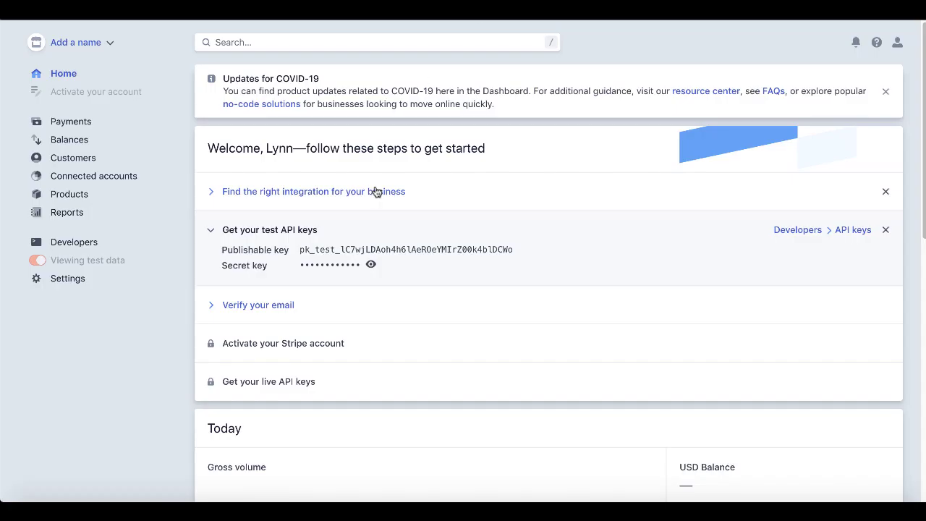
left_click(371, 265)
left_click(373, 269)
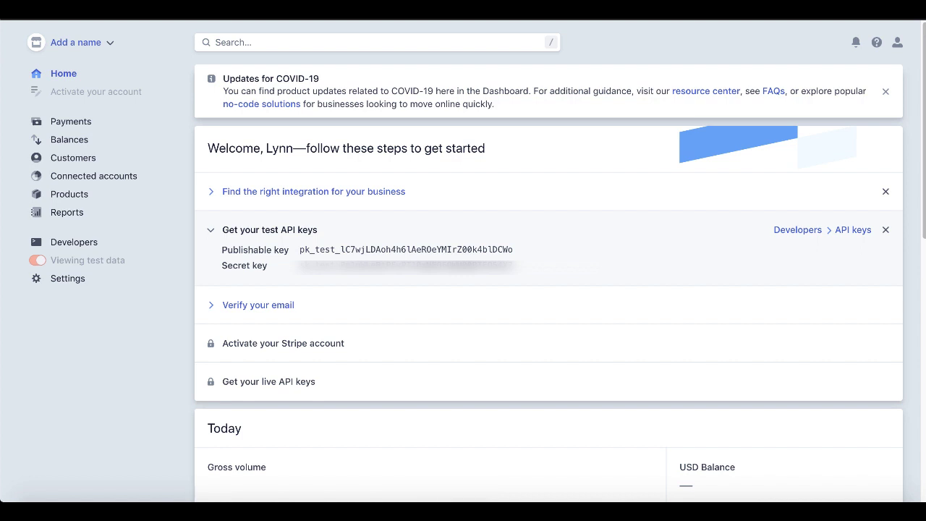
key("alt+Tab")
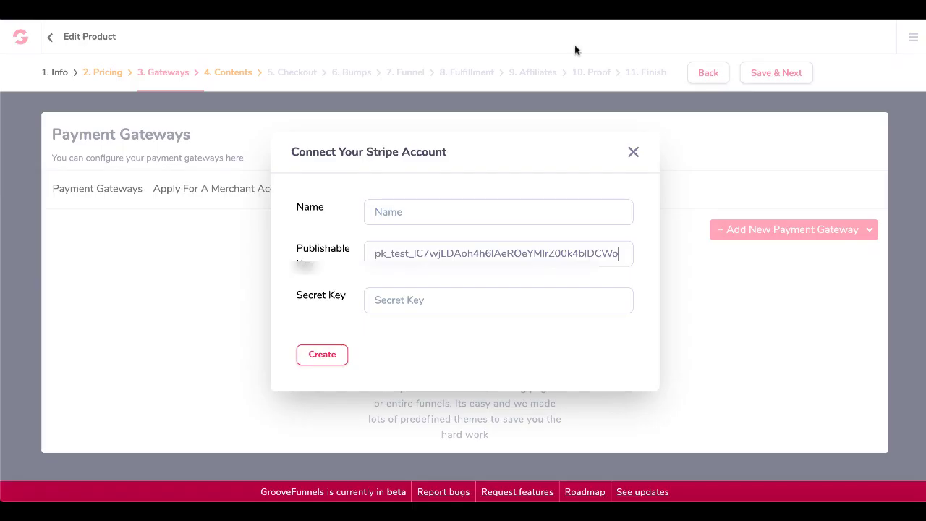
left_click(412, 297)
key("ctrl+v")
key("ctrl+v")
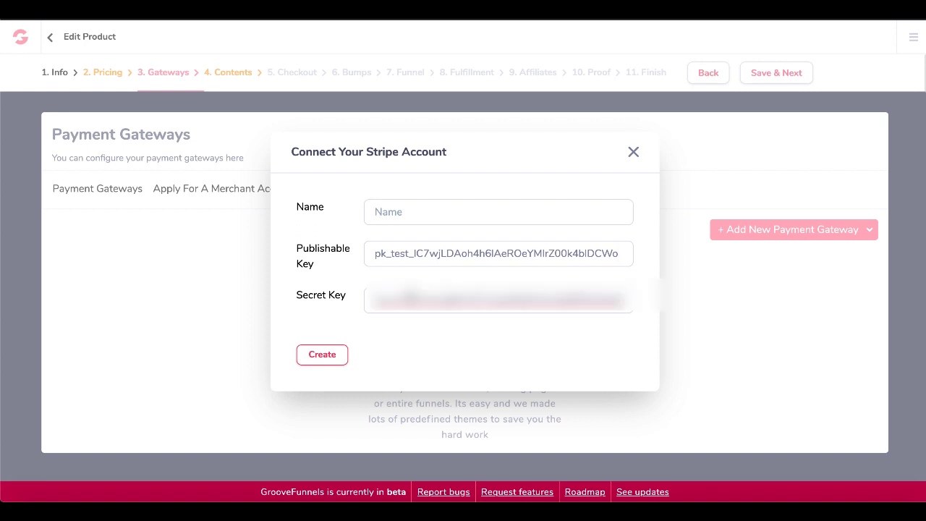
left_click(409, 215)
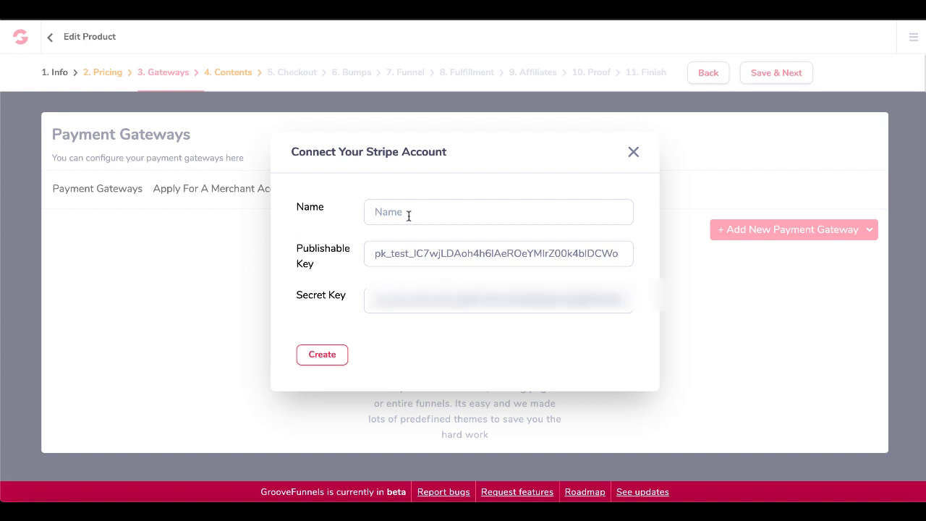
type("test account")
left_click(323, 356)
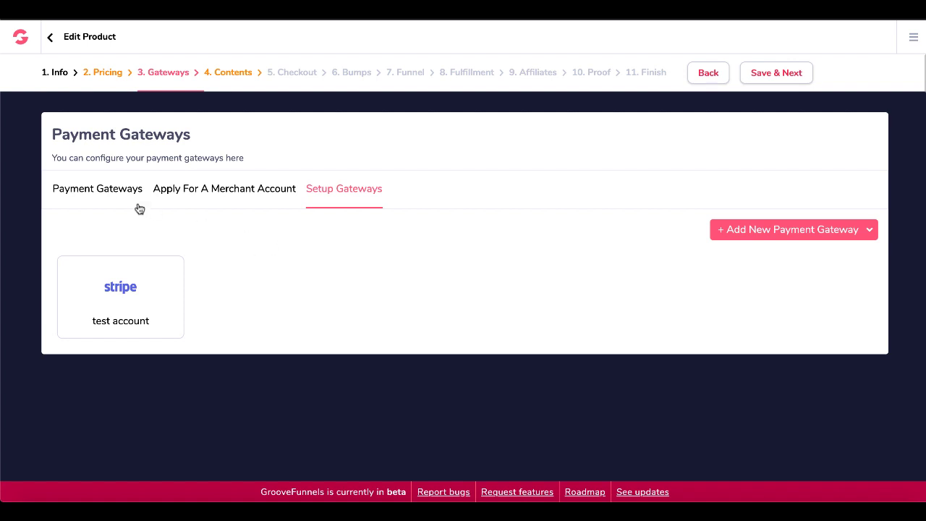
Add 'test account' as the Credit Card gateway with a 100 percent share.
left_click(114, 194)
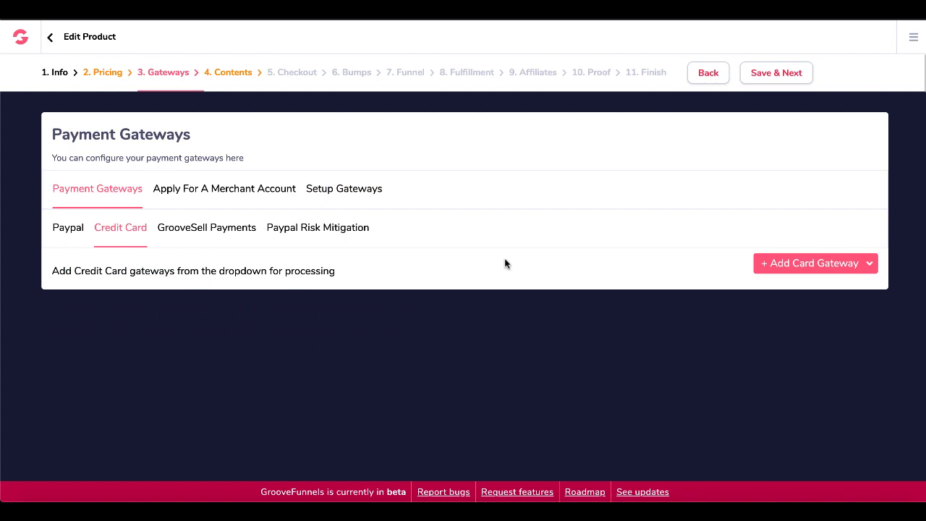
left_click(779, 270)
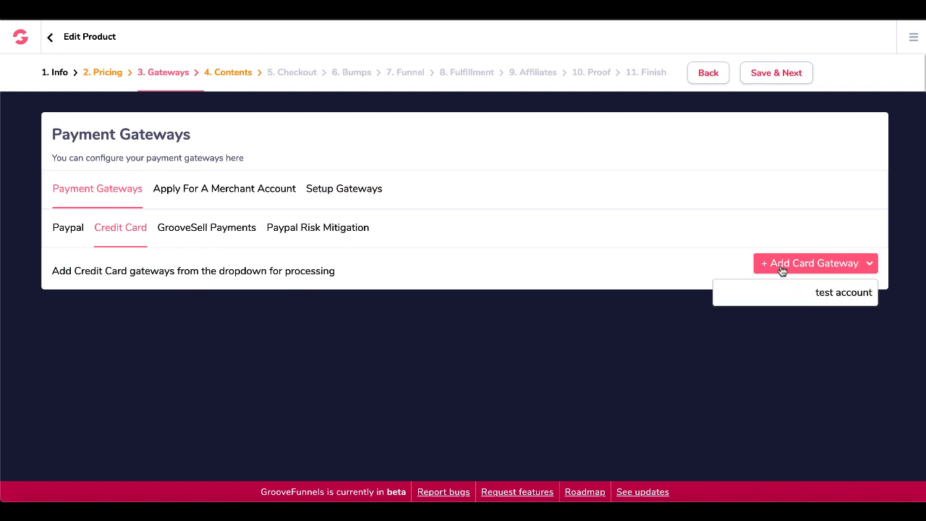
left_click(805, 294)
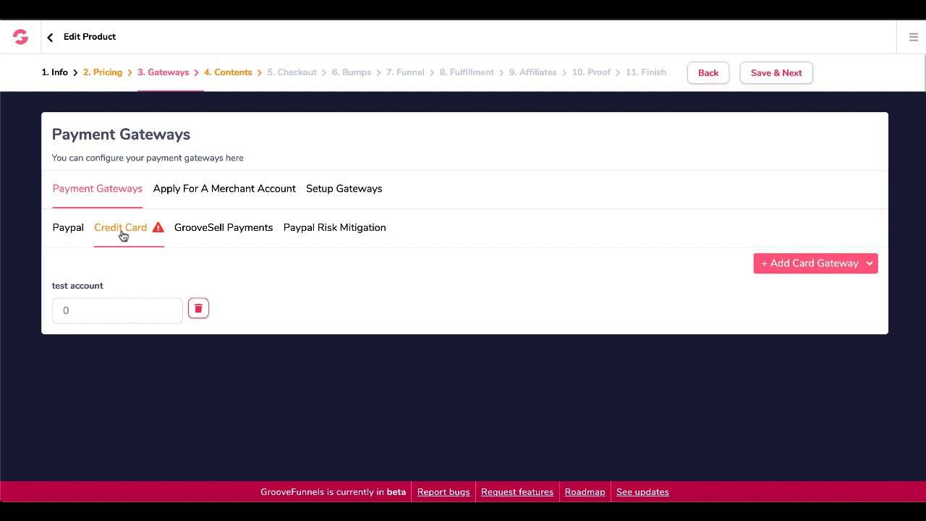
double_click(77, 309)
type("100")
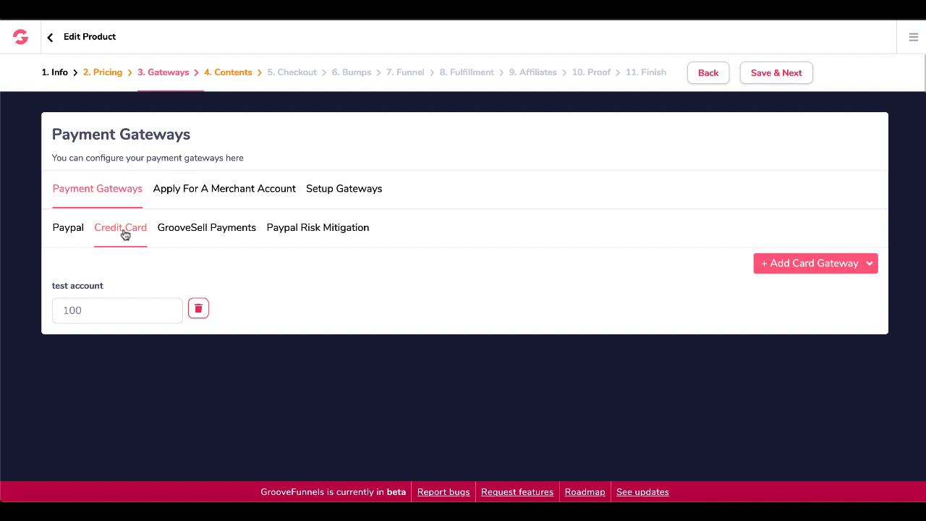
key("BackSpace")
key("BackSpace")
key("BackSpace")
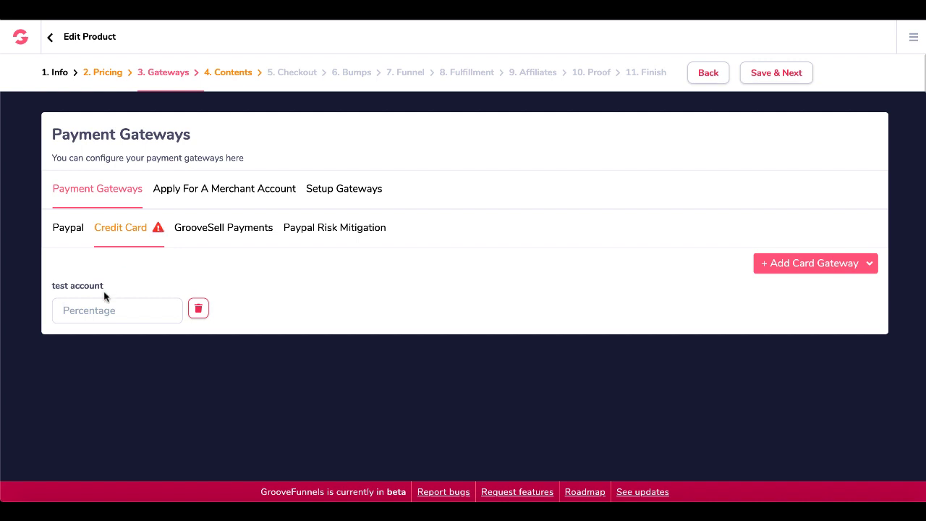
left_click(94, 314)
type("100")
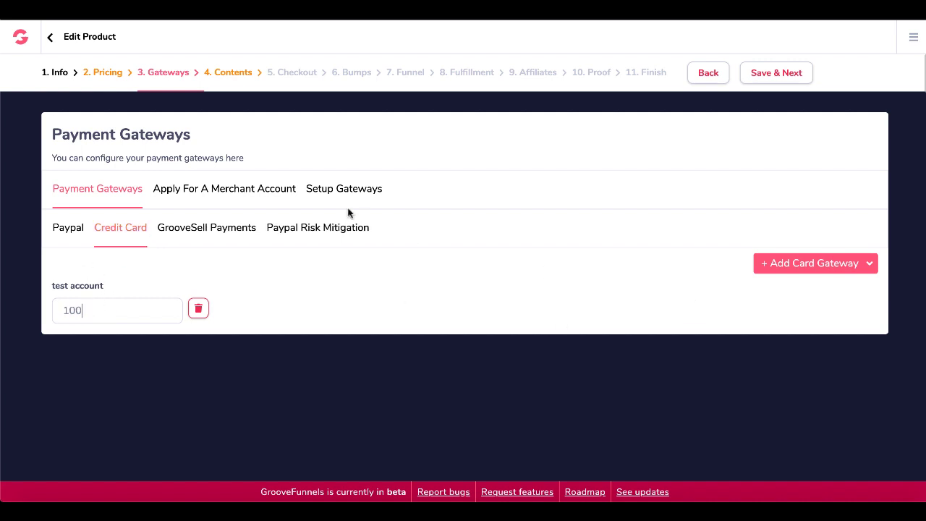
left_click(773, 77)
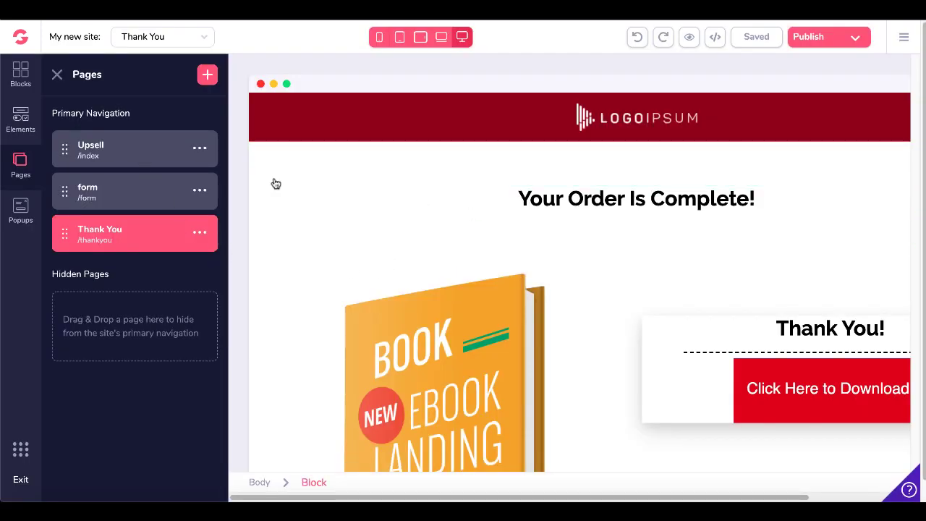
left_click(173, 152)
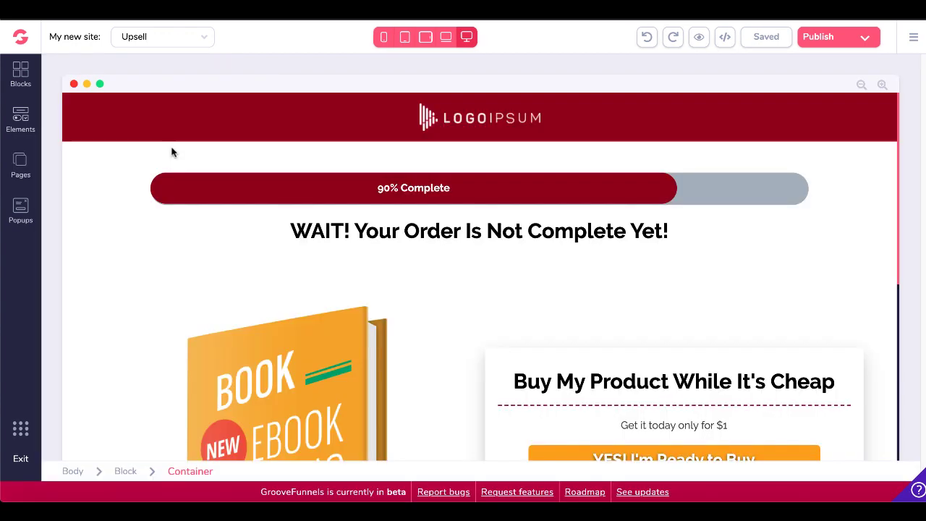
left_click(865, 39)
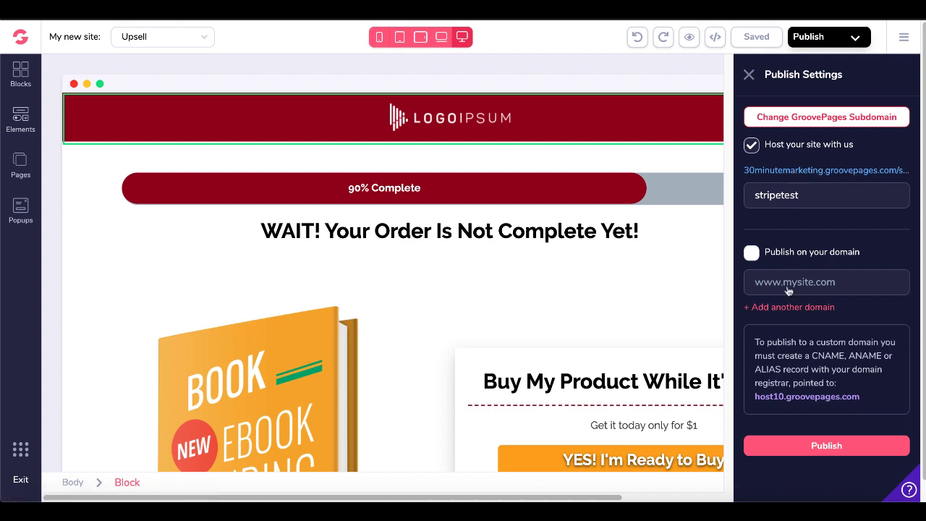
right_click(769, 175)
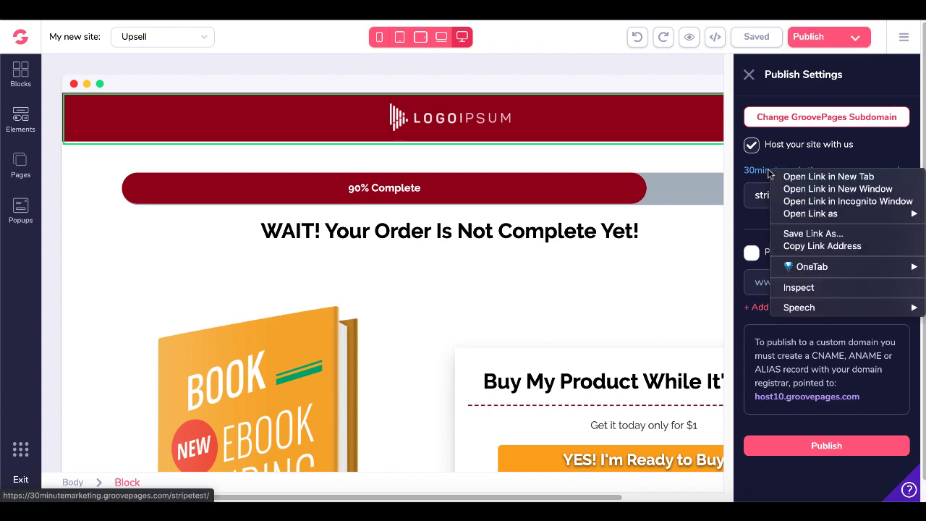
left_click(798, 246)
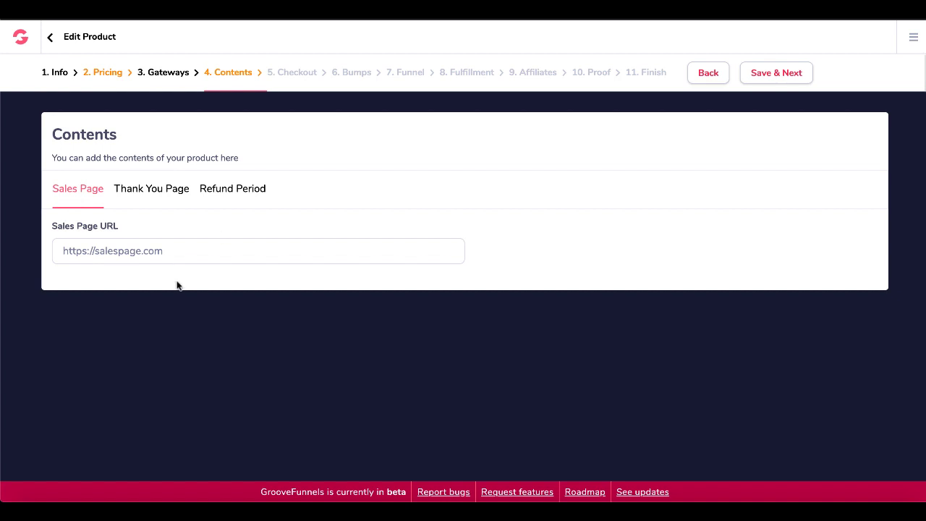
left_click(100, 252)
key("ctrl+v")
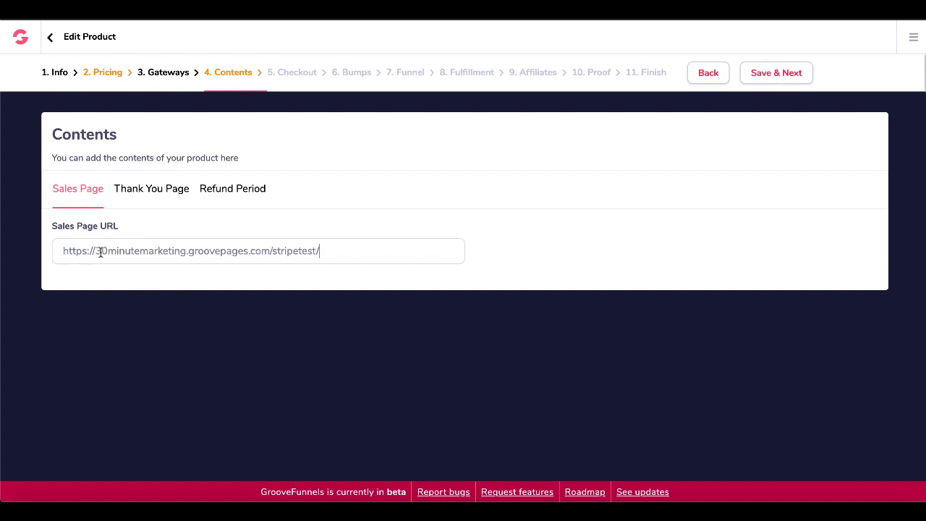
left_click(149, 188)
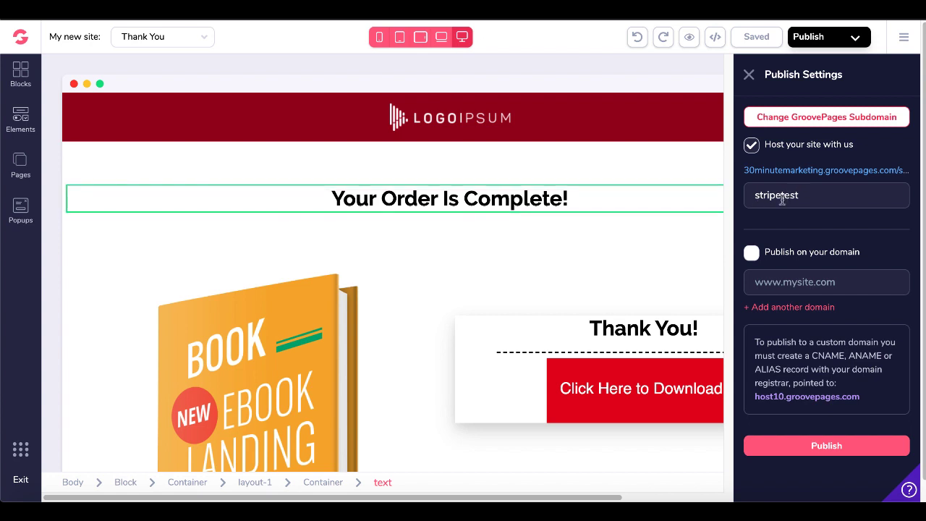
left_click(21, 168)
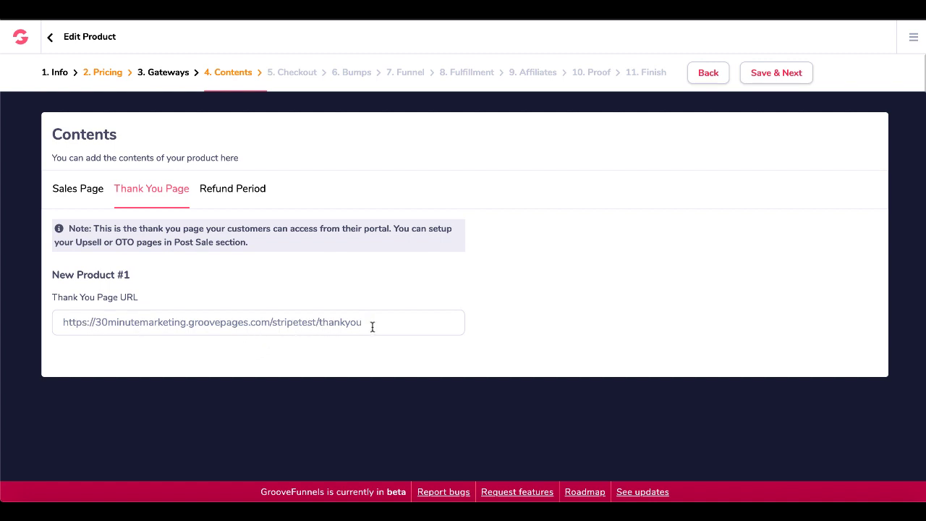
left_click(244, 194)
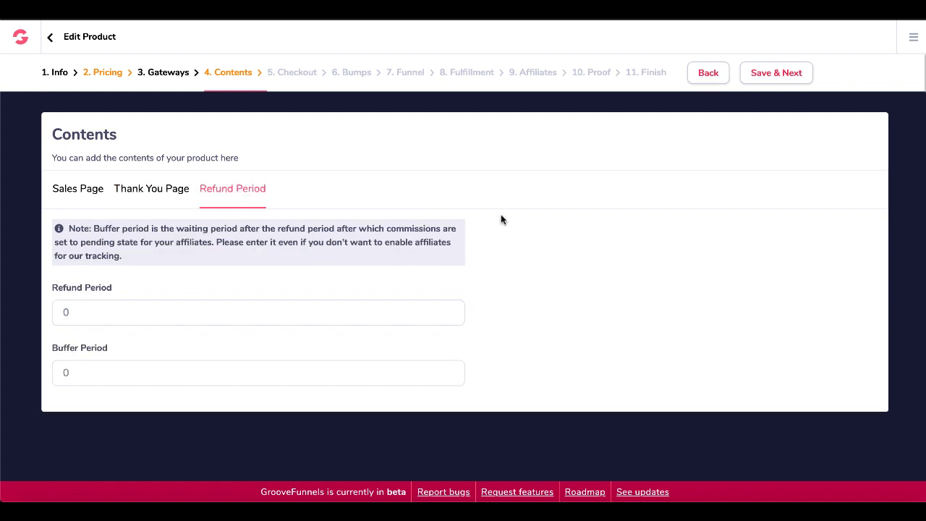
left_click(762, 73)
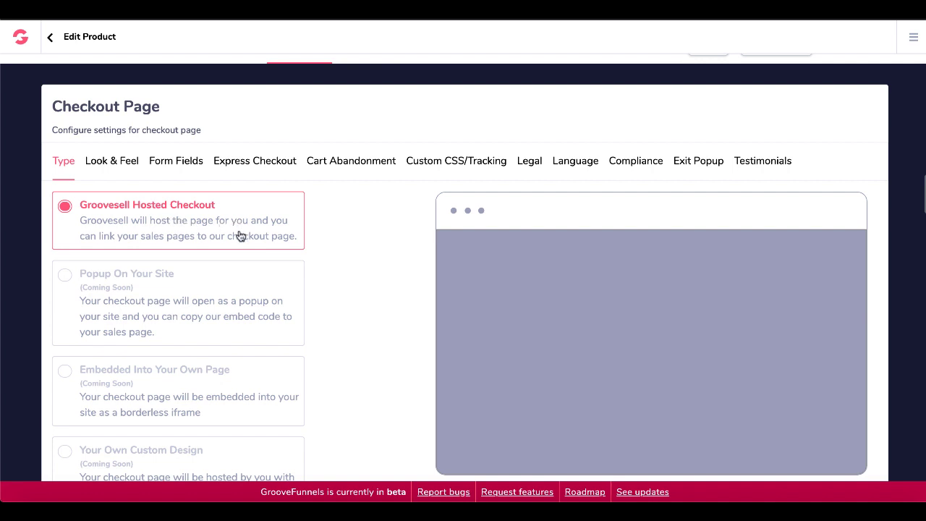
Remove the Company, Phone, City And Postal Code and Address fields from the checkout form.
scroll(227, 294, "down", 2)
scroll(228, 294, "up", 2)
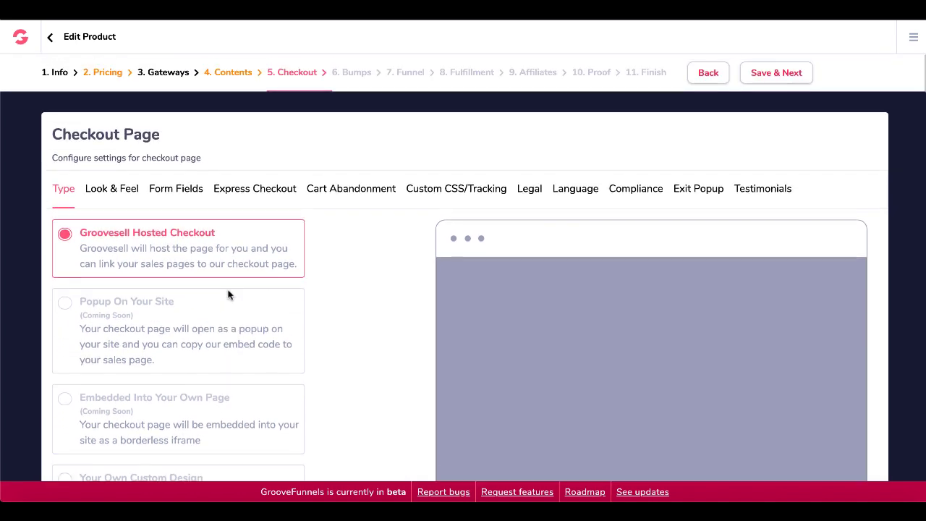
scroll(228, 295, "down", 1)
scroll(230, 297, "down", 1)
scroll(227, 296, "up", 2)
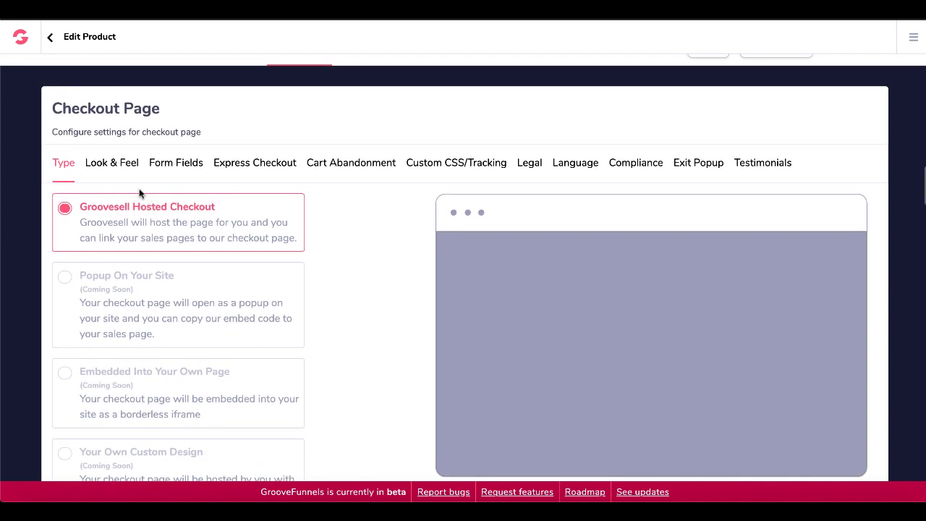
left_click(121, 165)
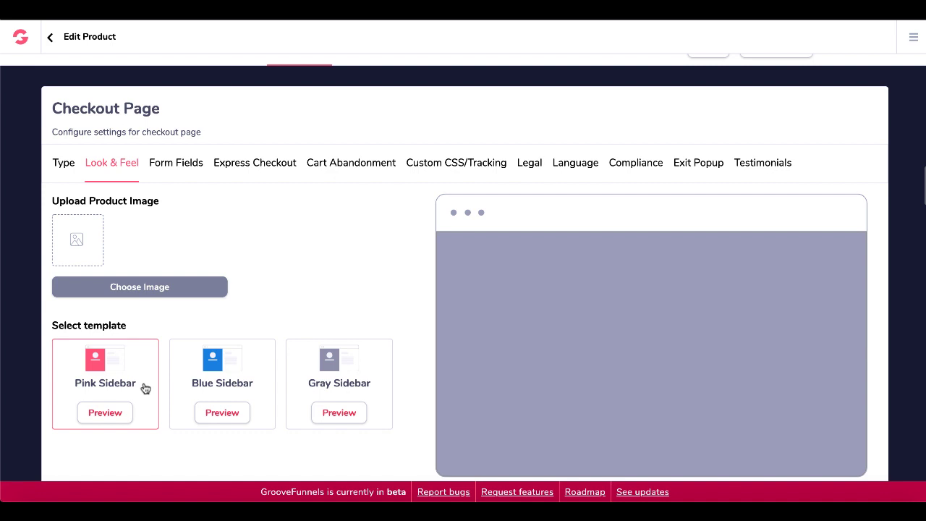
left_click(178, 165)
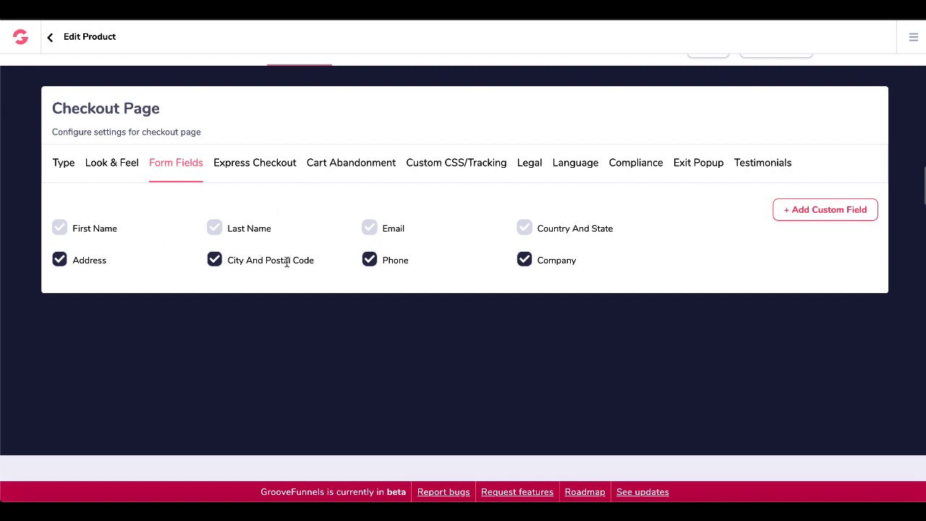
left_click(524, 262)
left_click(524, 262)
left_click(525, 262)
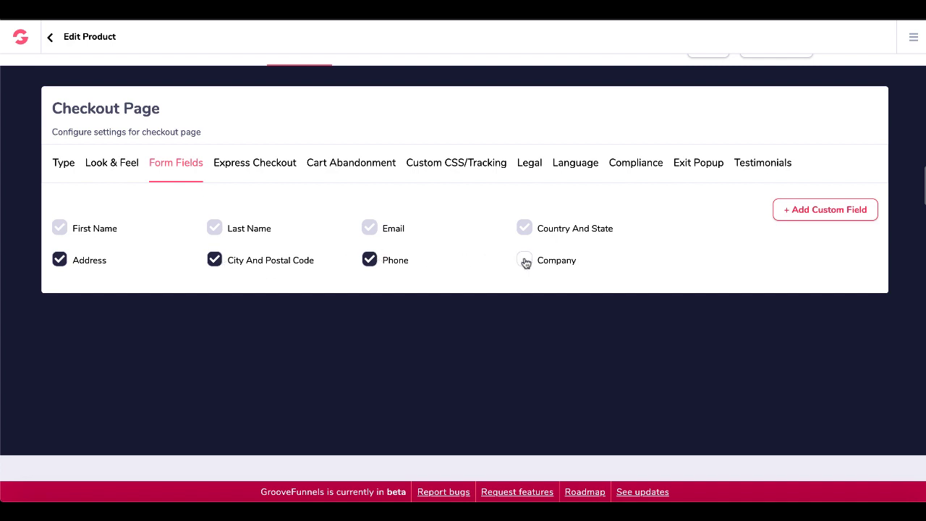
left_click(370, 263)
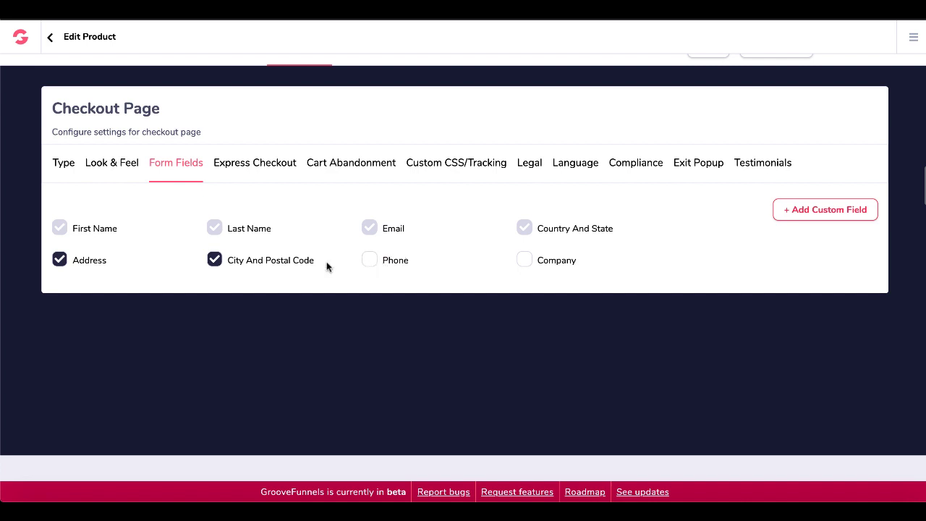
left_click(212, 264)
left_click(59, 262)
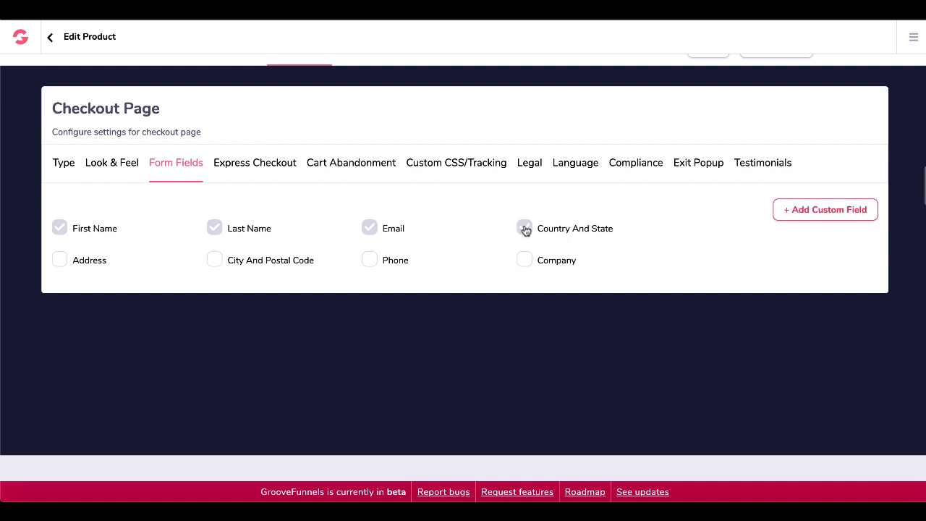
Review express checkout, cart abandonment, custom CSS and legal terms, leaving straight-through payments and vendor terms off.
left_click(268, 167)
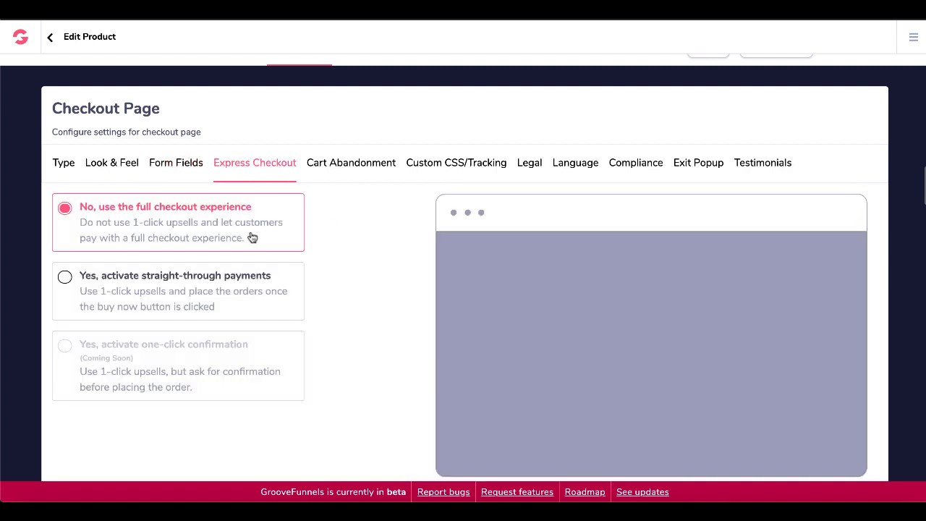
left_click(171, 300)
left_click(167, 239)
left_click(330, 170)
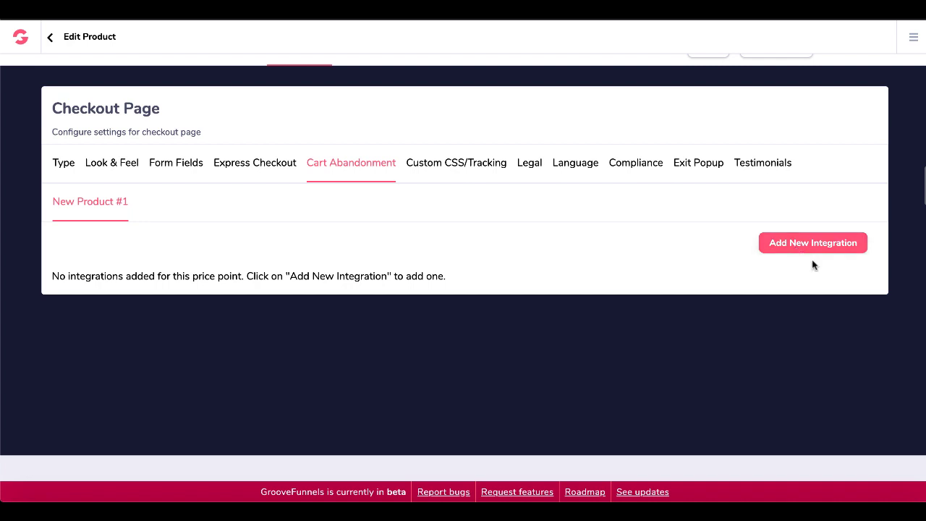
left_click(472, 168)
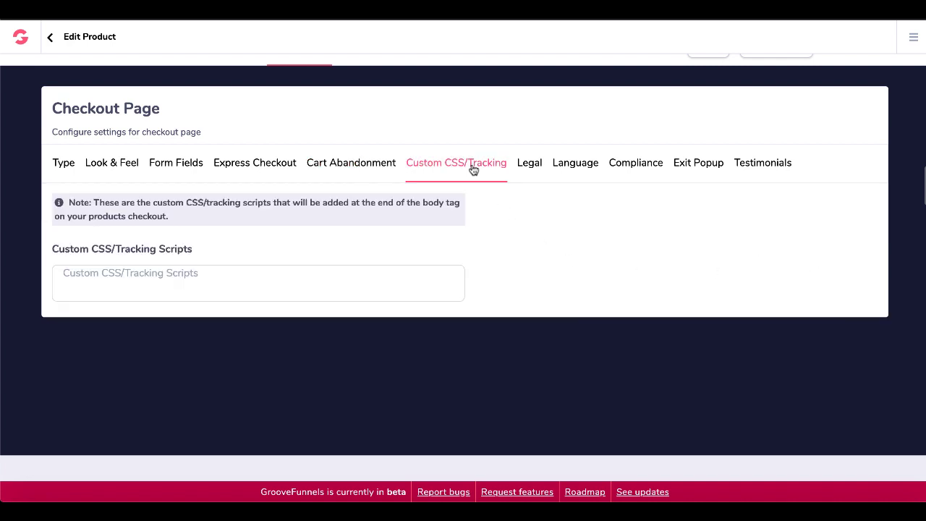
left_click(526, 168)
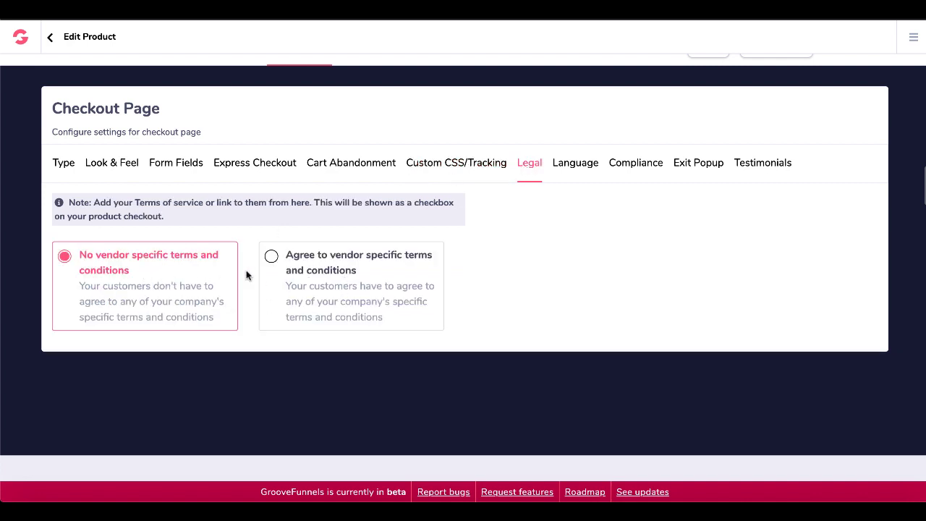
left_click(310, 286)
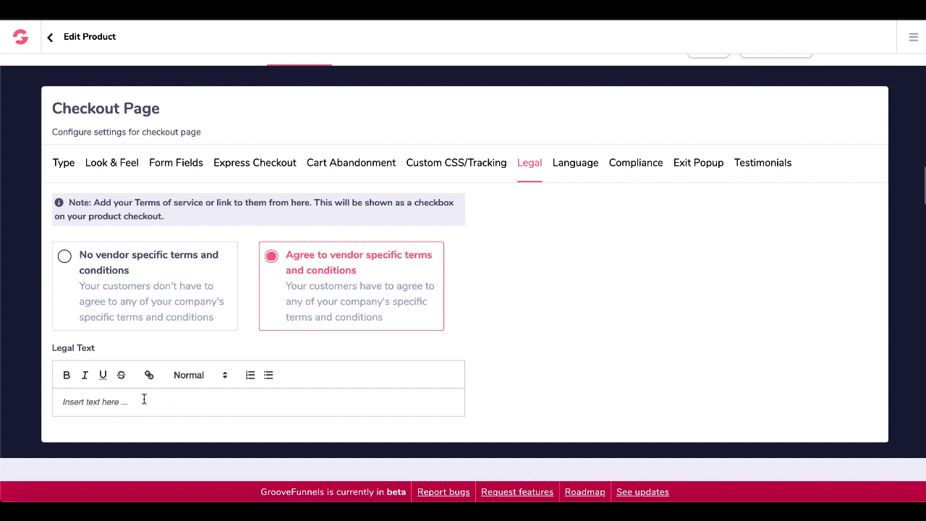
left_click(87, 265)
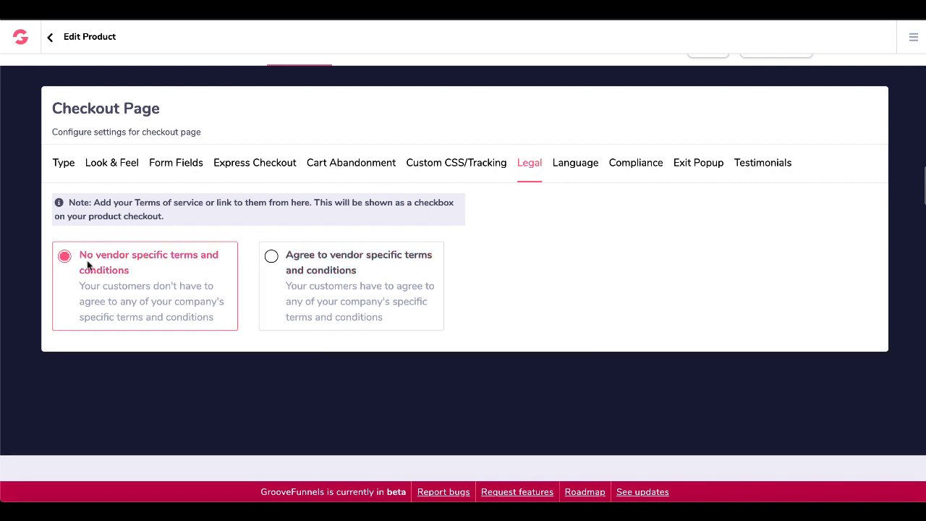
Look through the Language, Compliance, Exit Popup and Testimonials checkout settings.
left_click(573, 175)
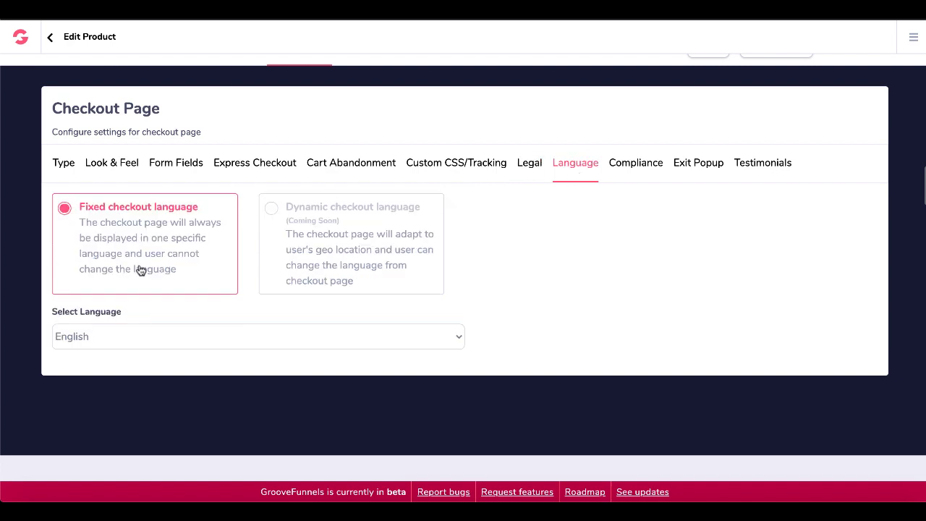
left_click(623, 173)
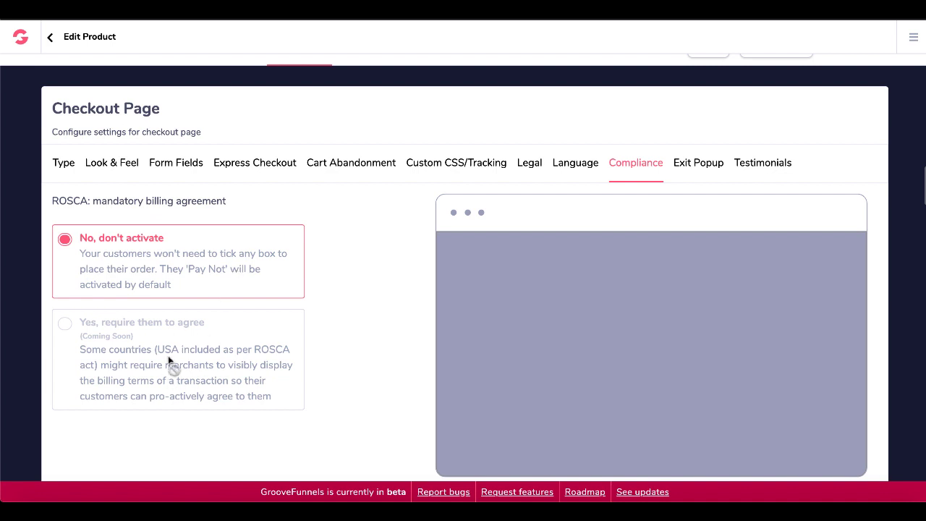
left_click(697, 172)
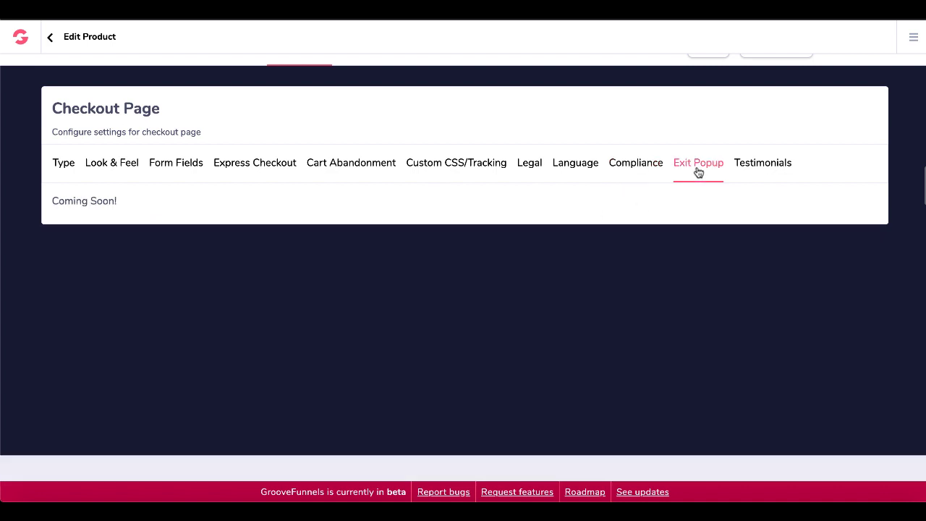
left_click(753, 175)
scroll(730, 231, "up", 1)
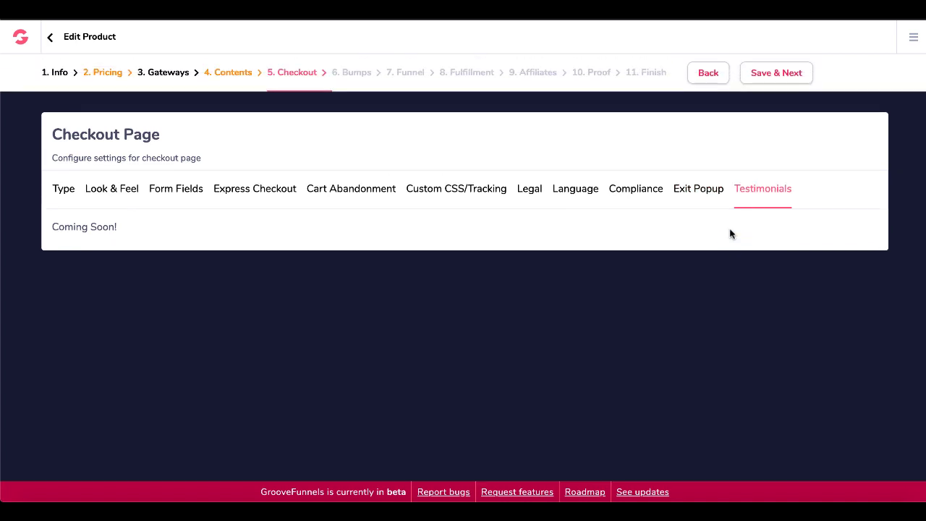
Save checkout settings, skip order bumps, and keep Thank You Page as the post-purchase type.
left_click(787, 75)
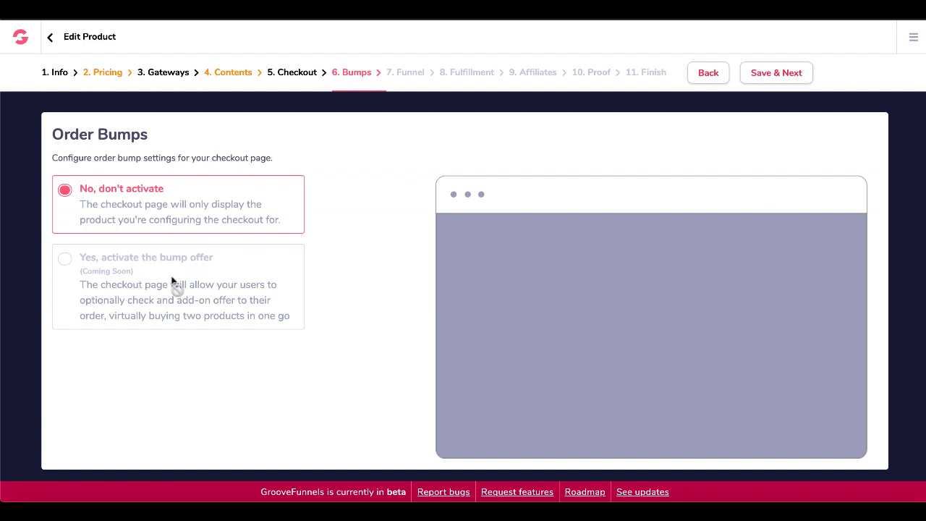
left_click(761, 74)
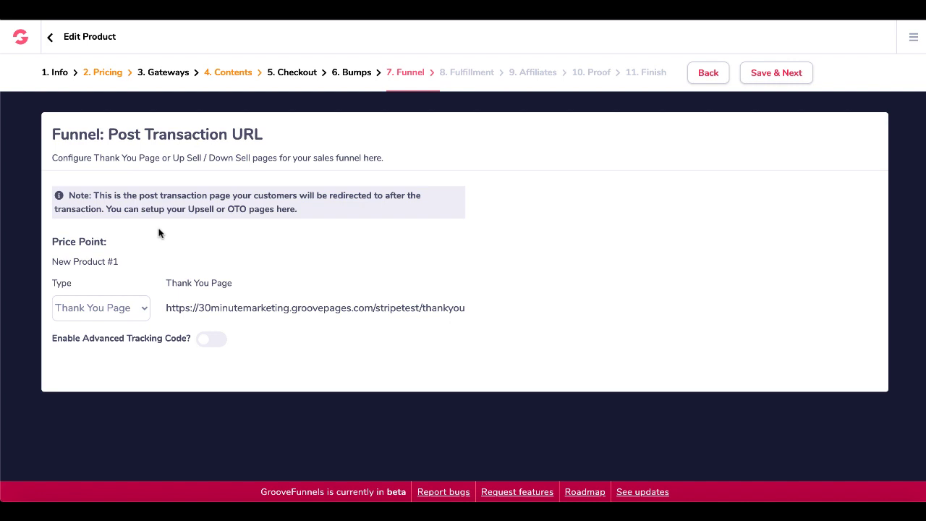
left_click(145, 308)
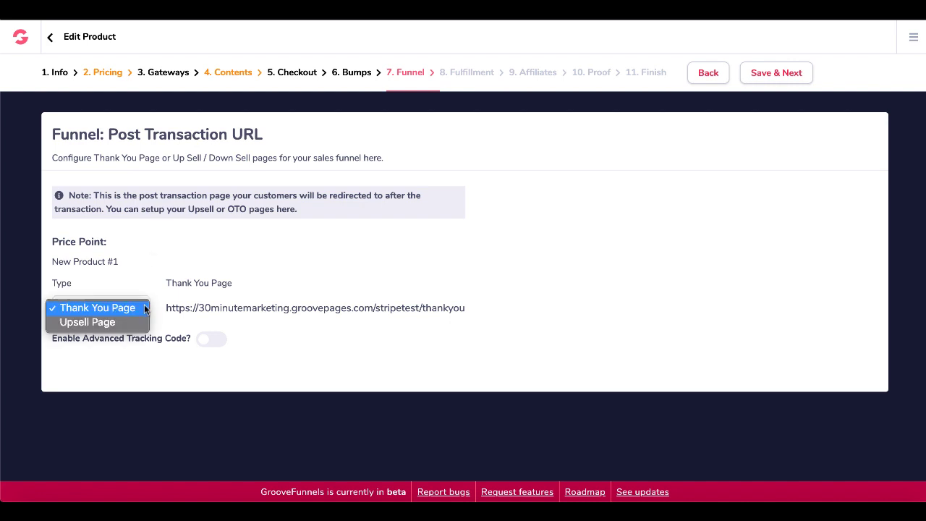
left_click(125, 308)
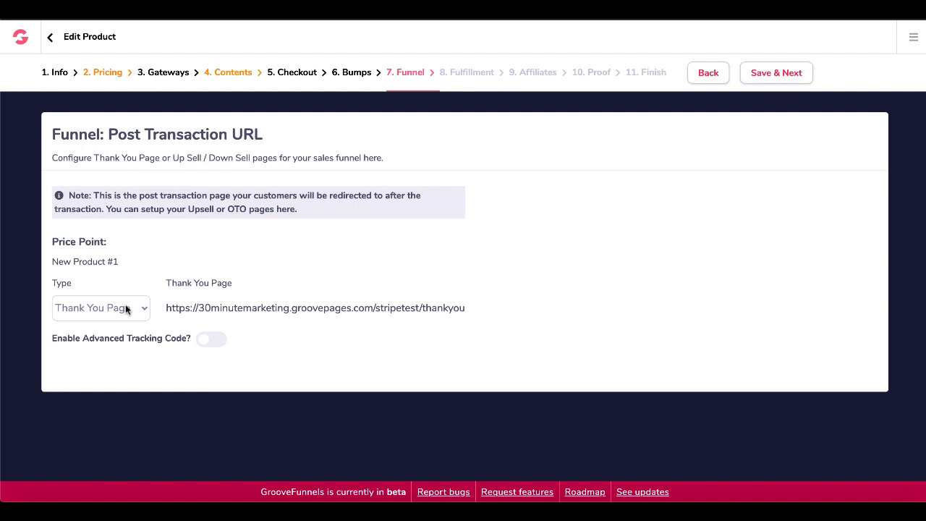
left_click(774, 73)
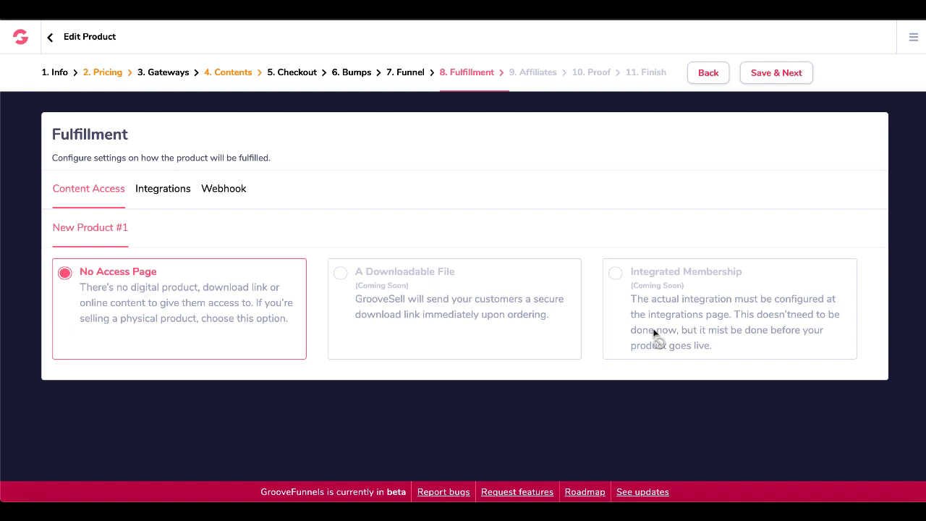
Check the Integrations and Webhook tabs without adding any, keeping No Access Page fulfillment.
left_click(172, 194)
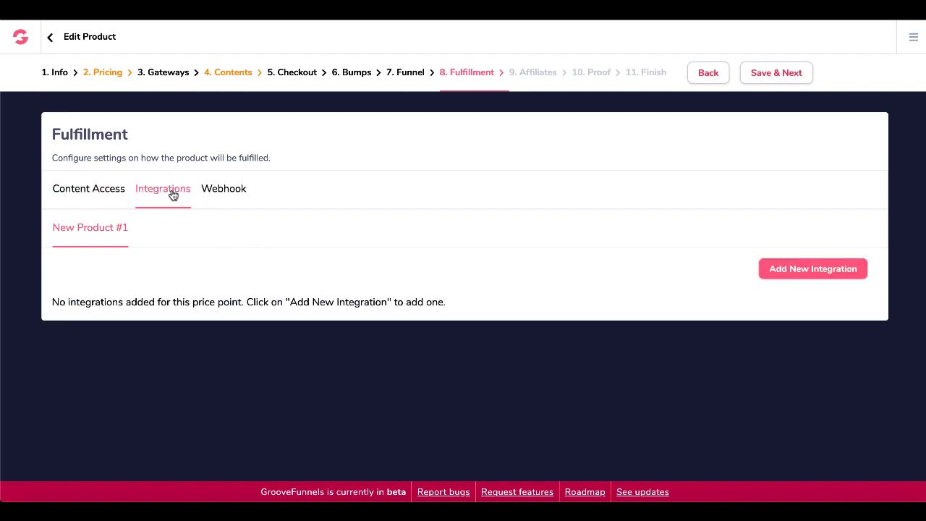
left_click(772, 271)
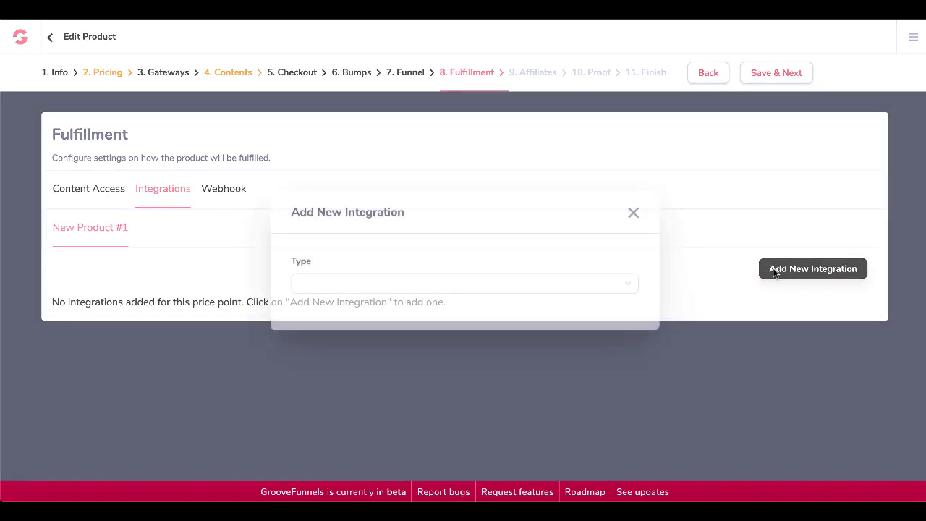
left_click(615, 287)
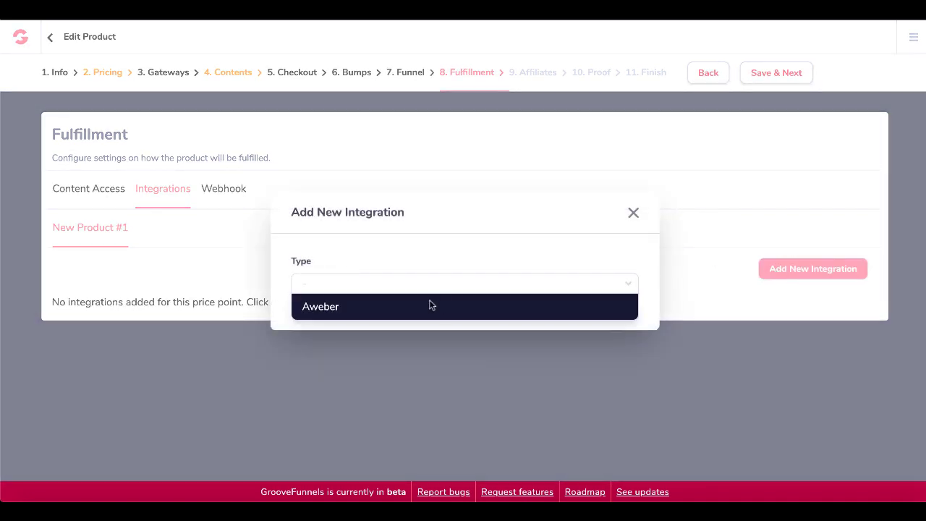
left_click(633, 214)
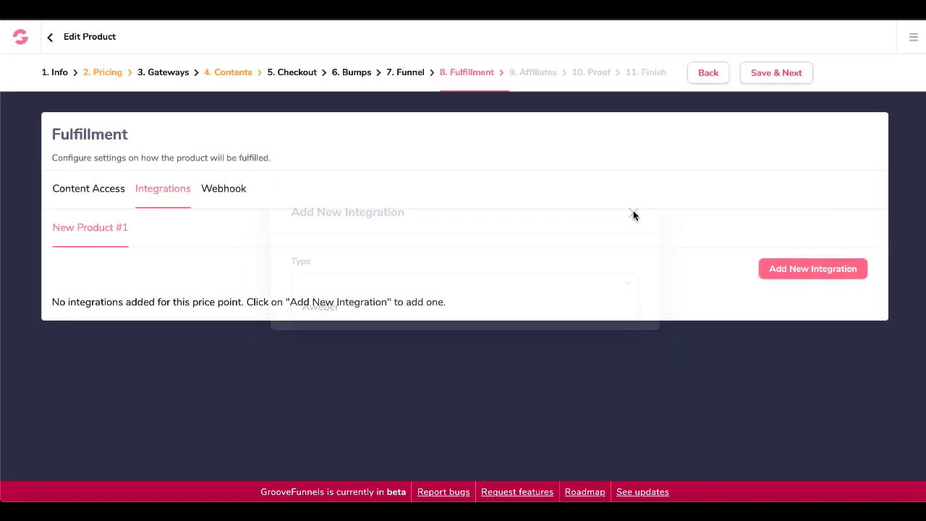
left_click(225, 189)
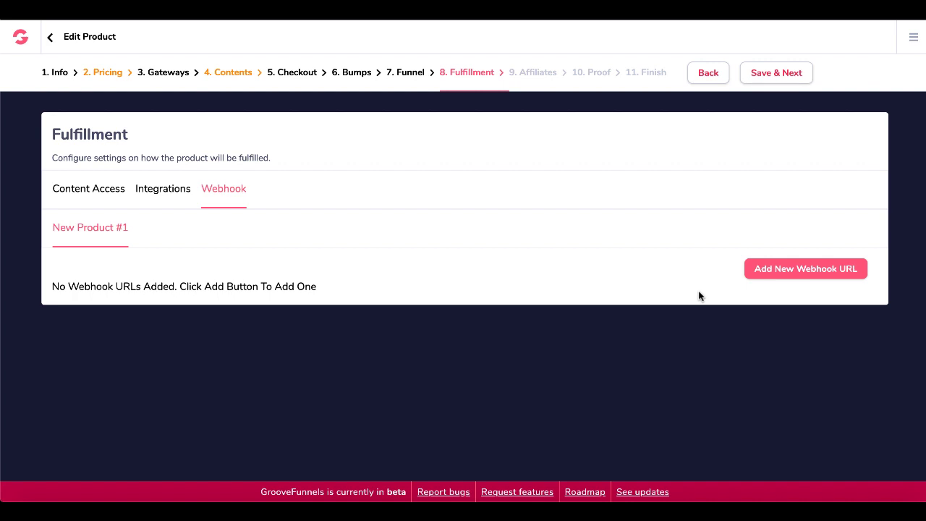
left_click(95, 199)
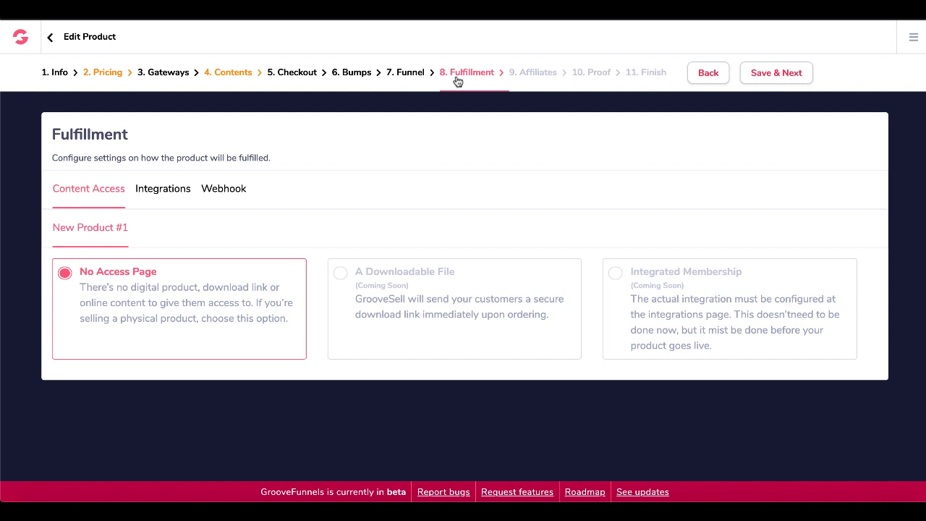
Save fulfillment, leave the affiliate program off, and finish the product setup.
left_click(773, 76)
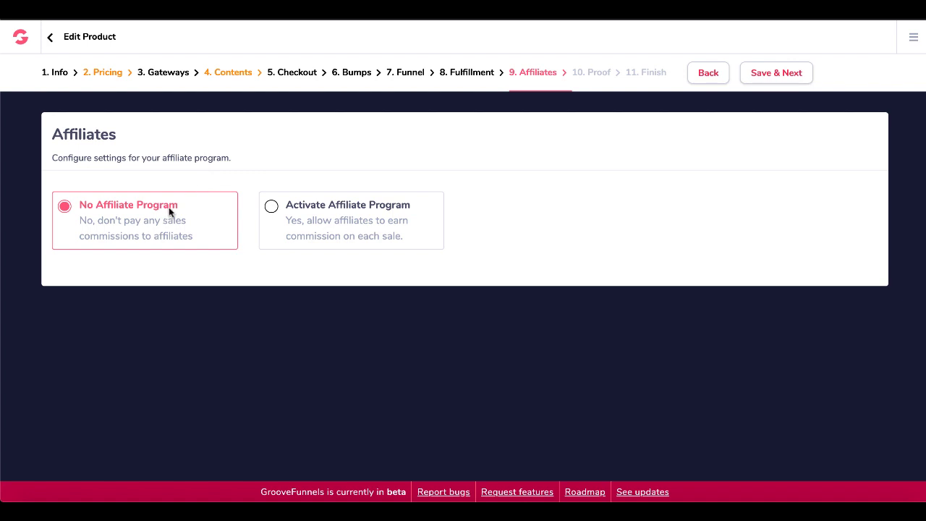
left_click(303, 238)
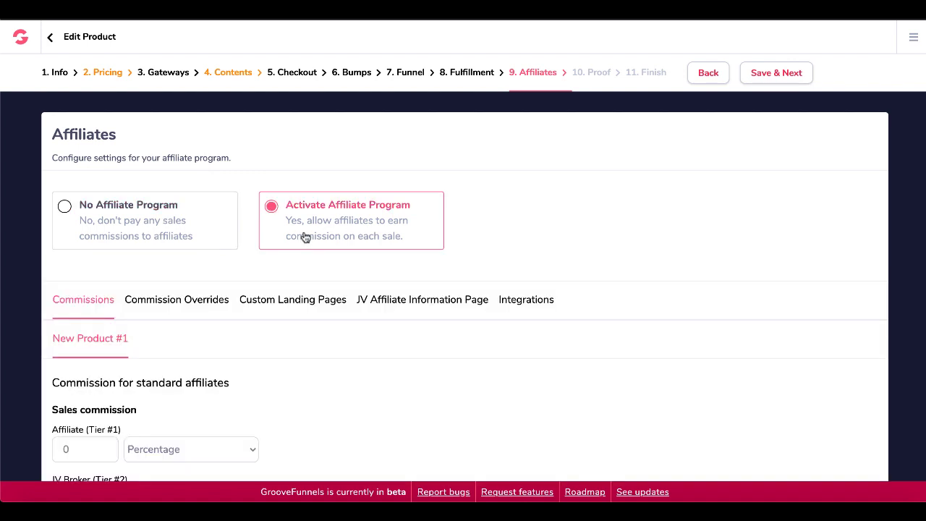
left_click(186, 235)
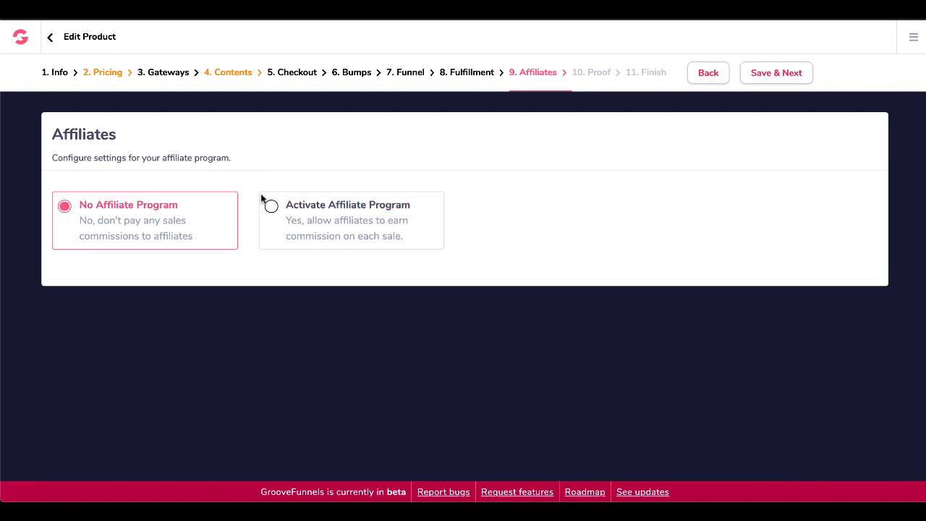
left_click(780, 83)
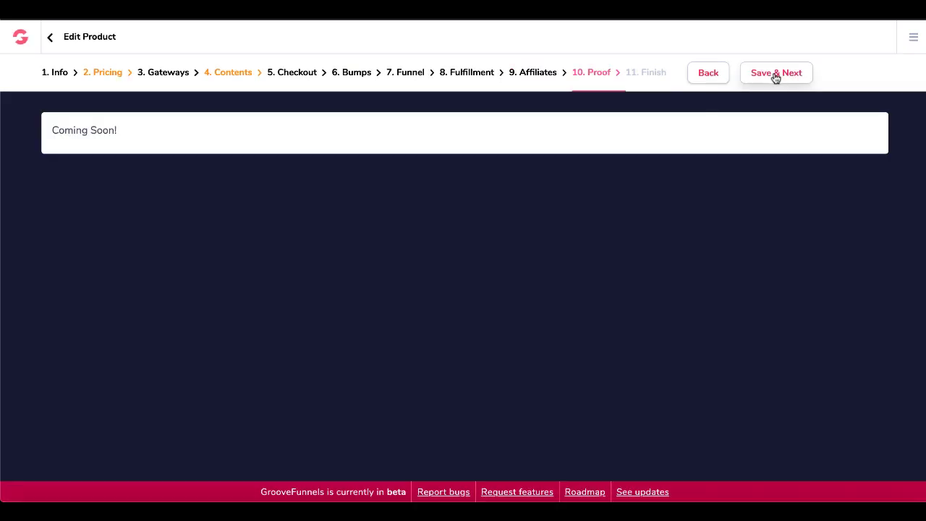
left_click(775, 75)
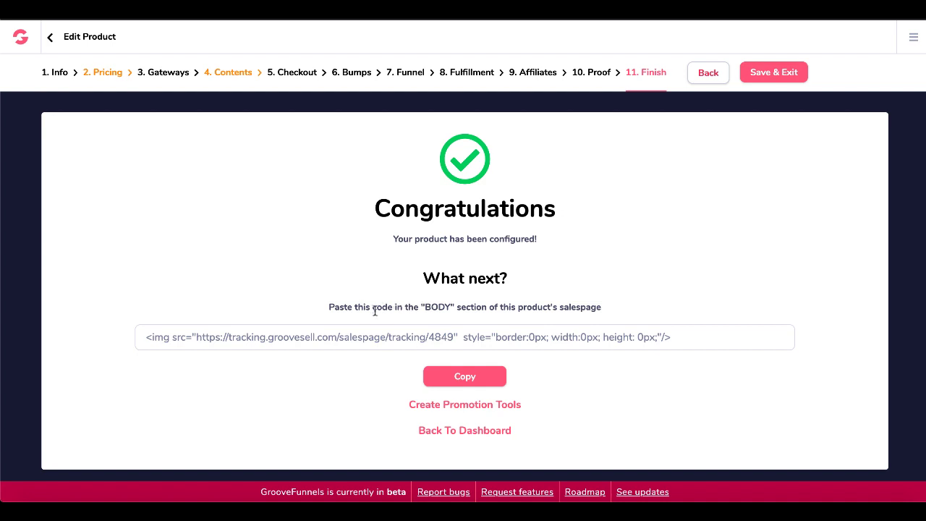
Select and copy the salespage tracking code from the Congratulations screen.
left_click(324, 334)
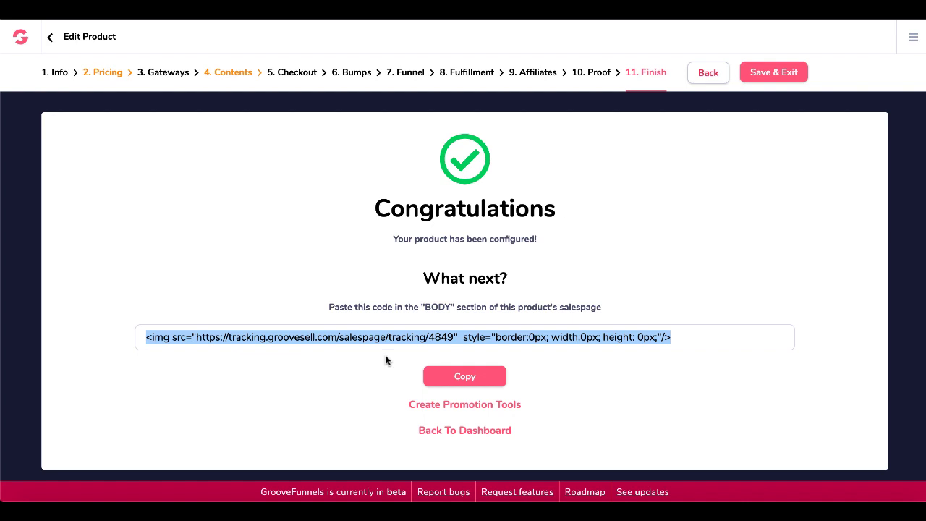
left_click(453, 378)
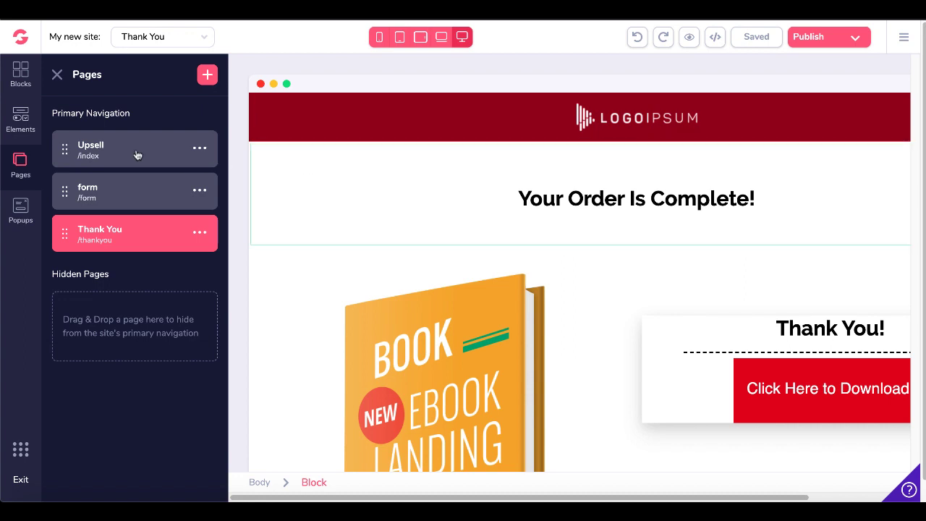
Paste the tracking code into the site's 'Include in <body> top' setting and save the site.
left_click(132, 151)
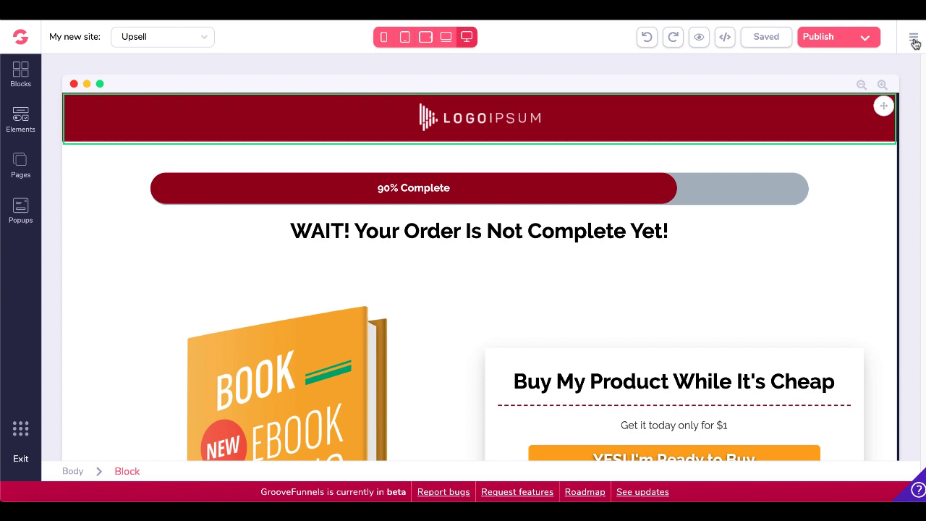
left_click(914, 41)
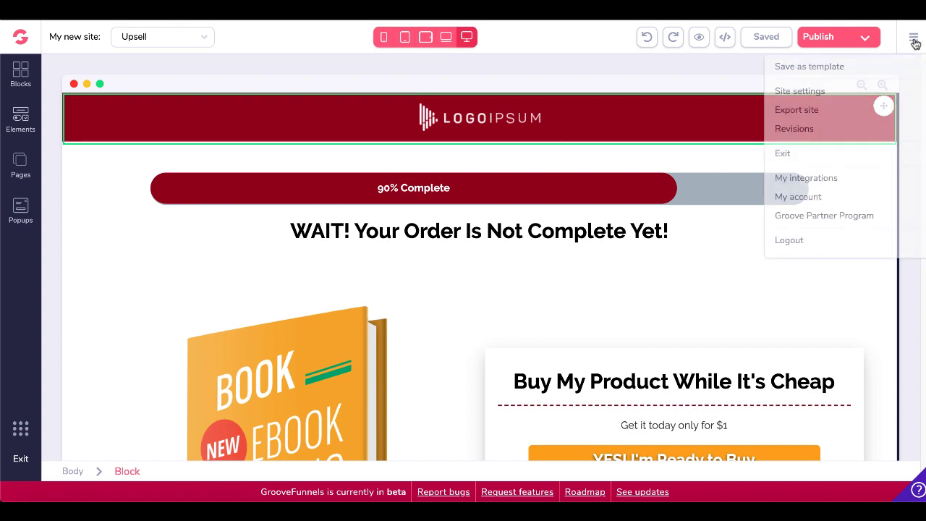
left_click(819, 96)
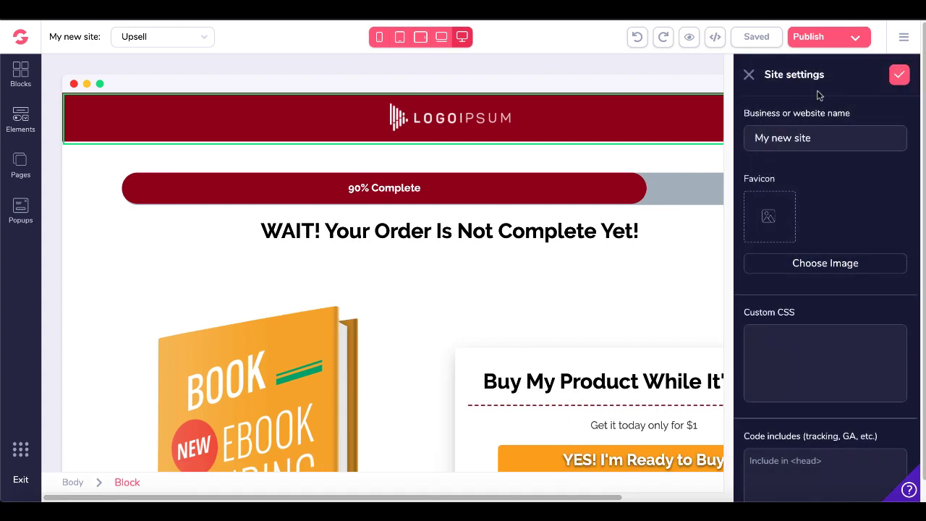
scroll(800, 349, "down", 3)
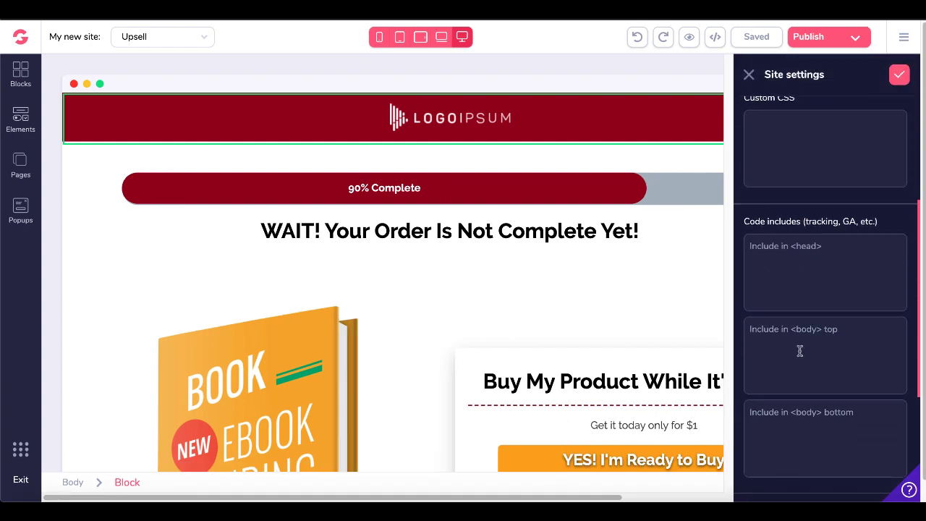
left_click(773, 348)
key("ctrl+v")
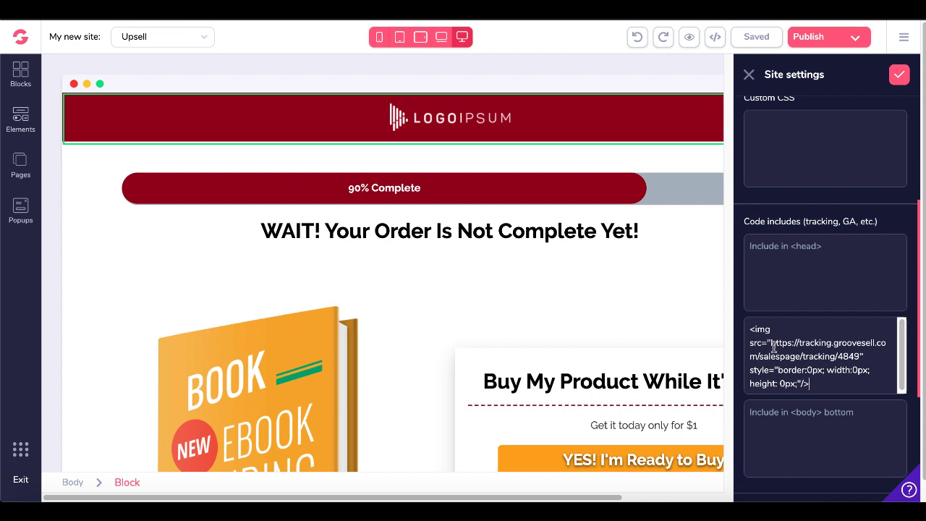
left_click(899, 75)
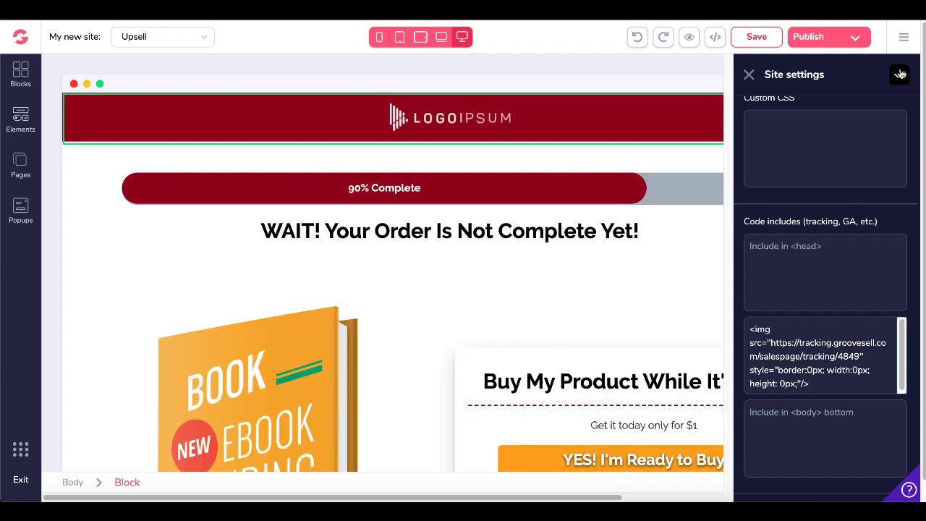
left_click(767, 39)
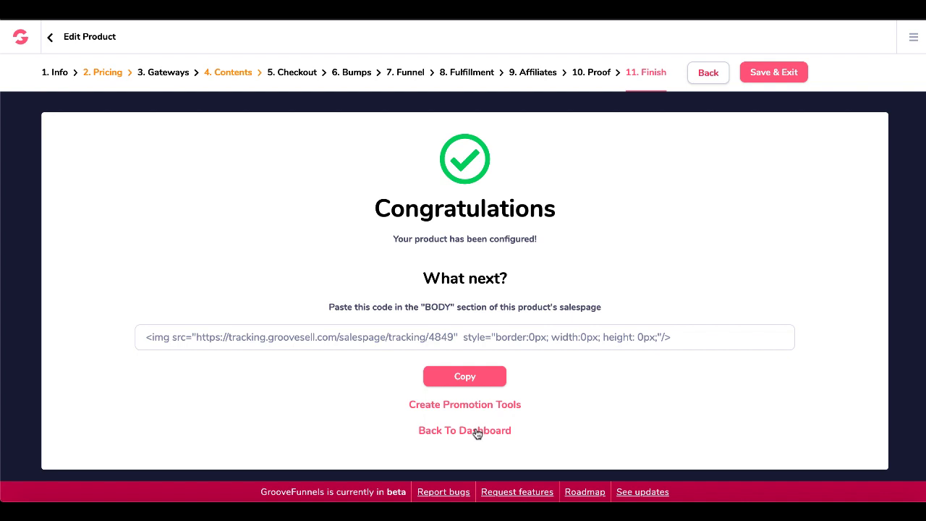
Save the product and make the New Product funnel live on the subdomain 'newproduct'.
left_click(773, 73)
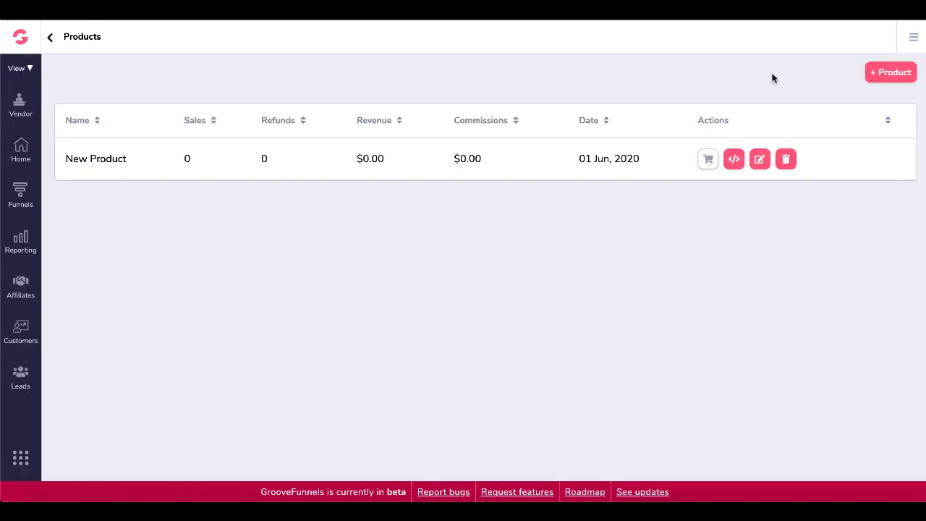
mouse_move(708, 181)
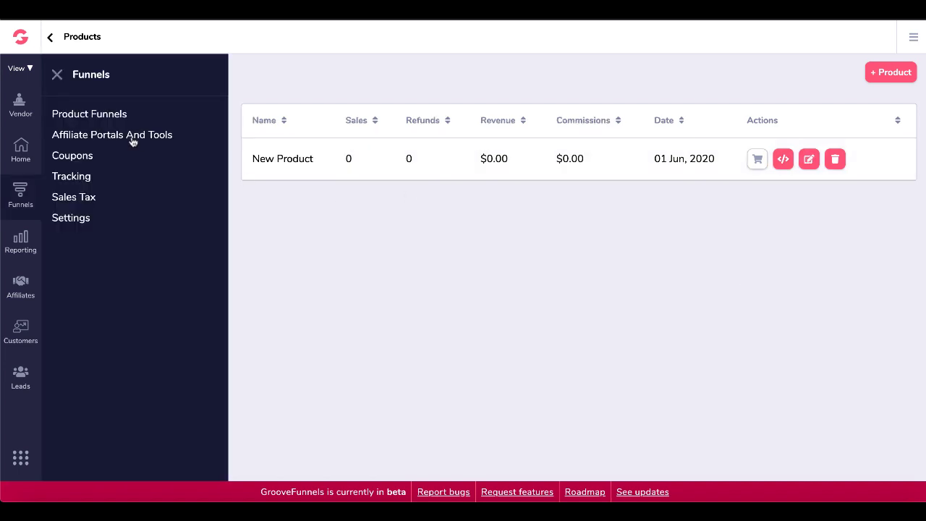
left_click(111, 118)
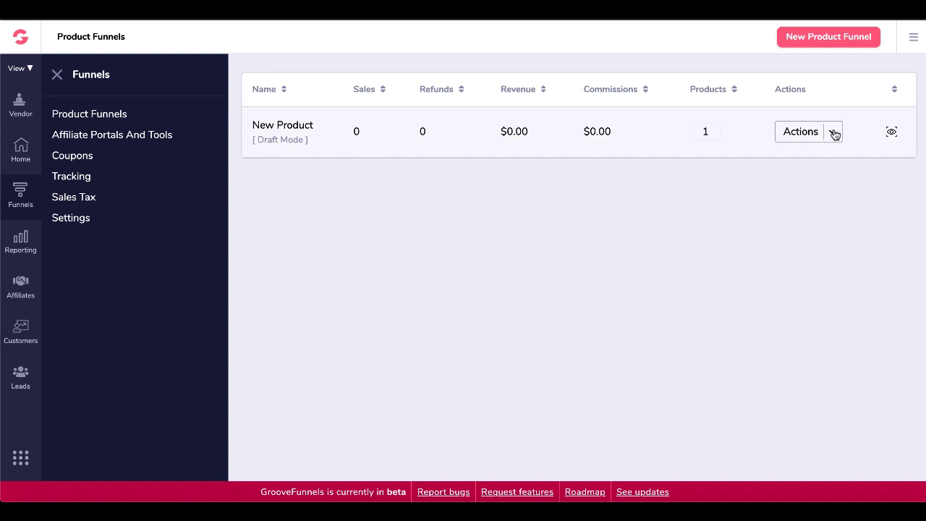
left_click(832, 135)
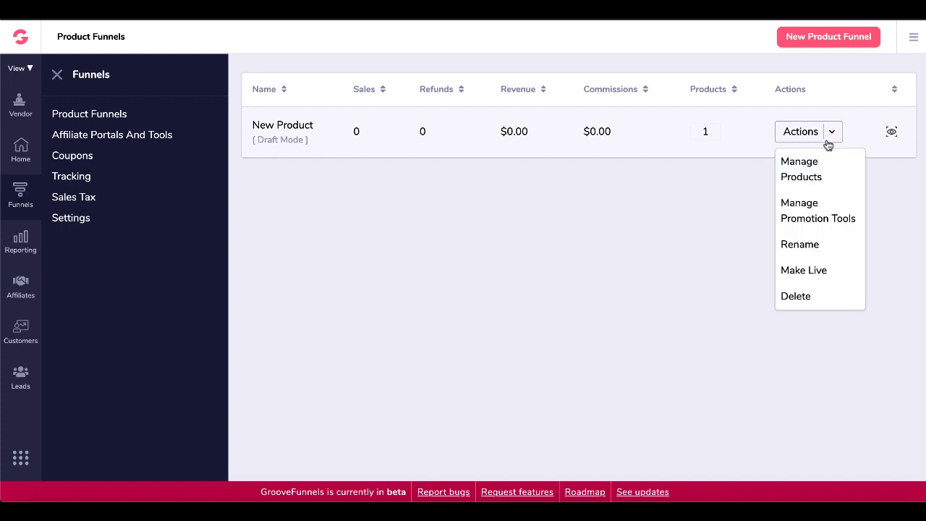
left_click(803, 271)
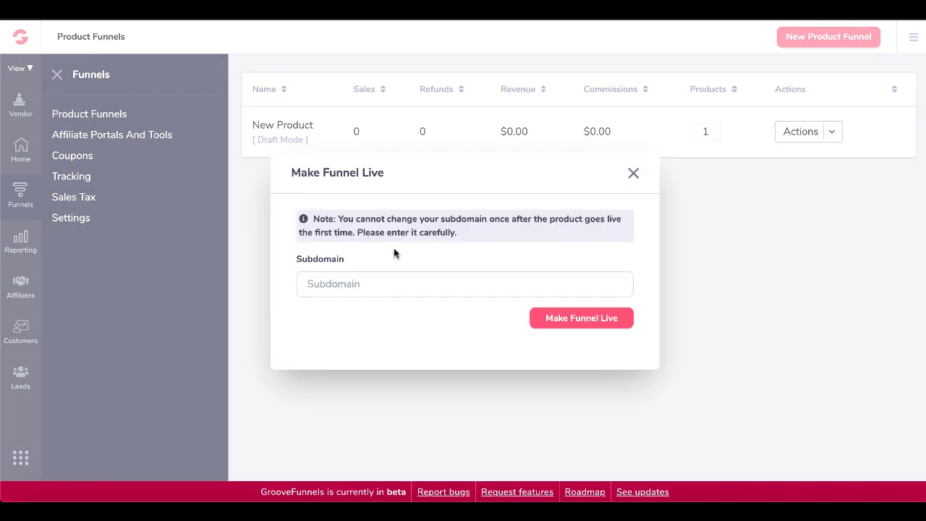
left_click(330, 283)
type("newproduct")
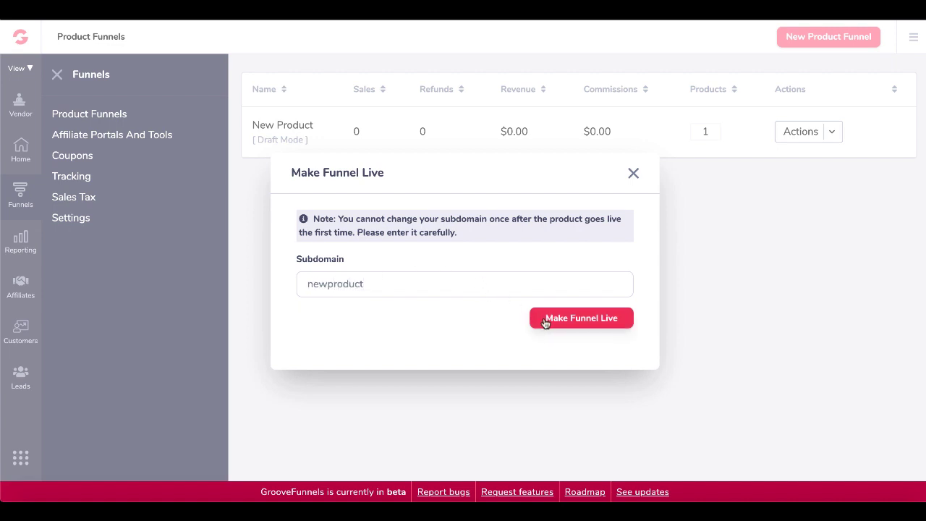
left_click(546, 322)
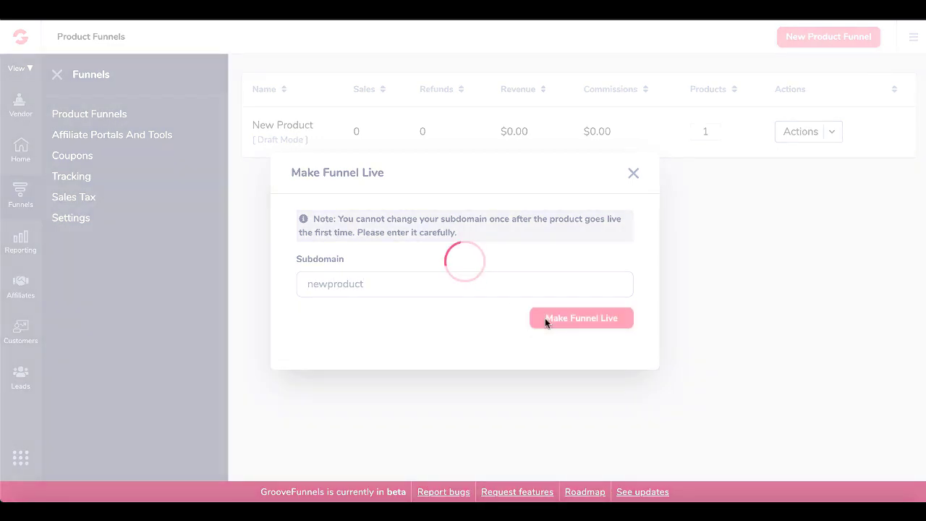
Bring up New Product's checkout page options from the live funnel's Manage Products.
left_click(803, 131)
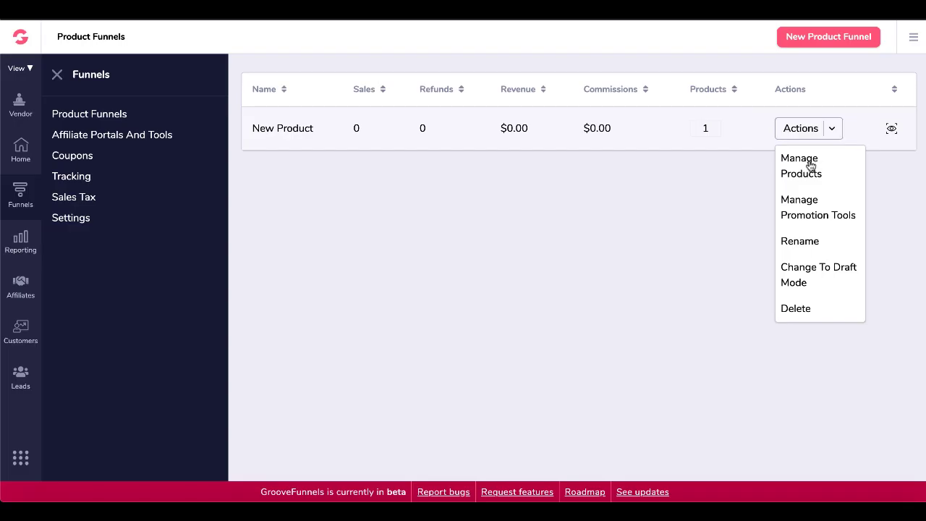
left_click(809, 166)
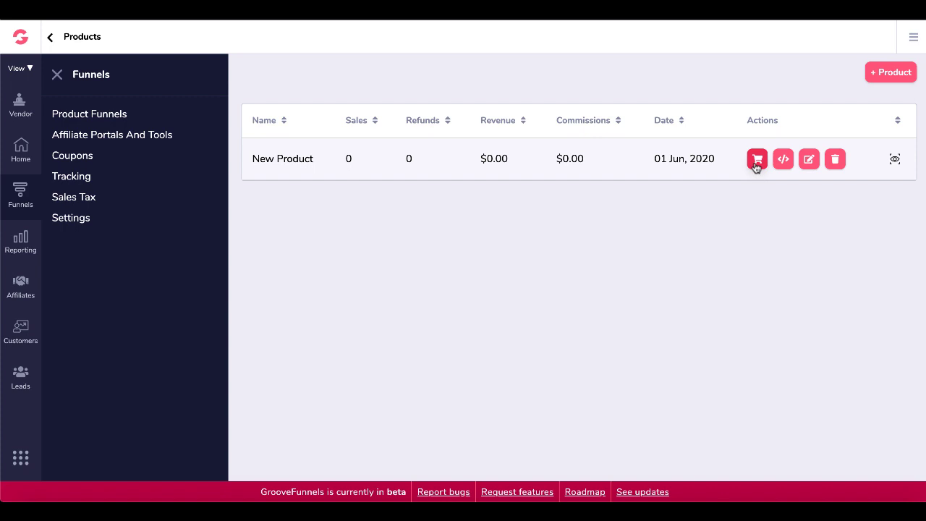
left_click(756, 163)
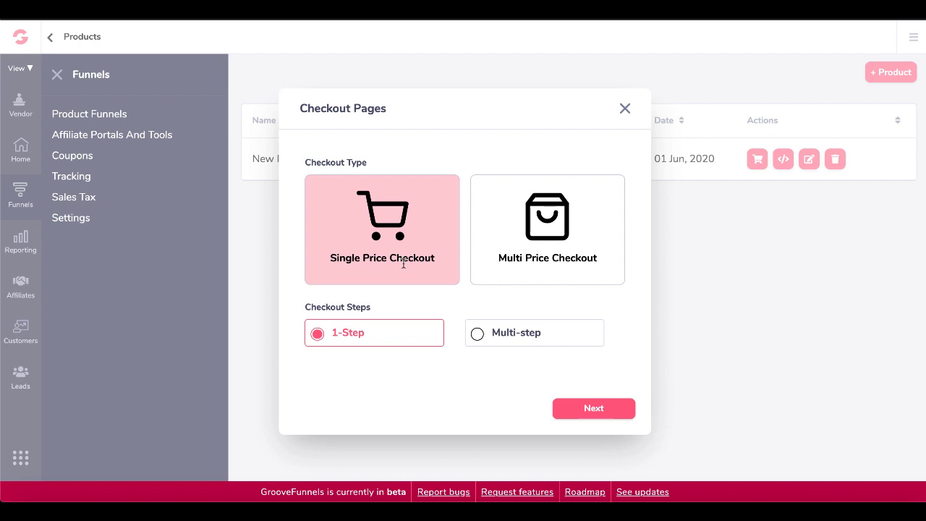
Keep a 1-step checkout for New Product #1 and copy its hosted checkout page link.
left_click(494, 332)
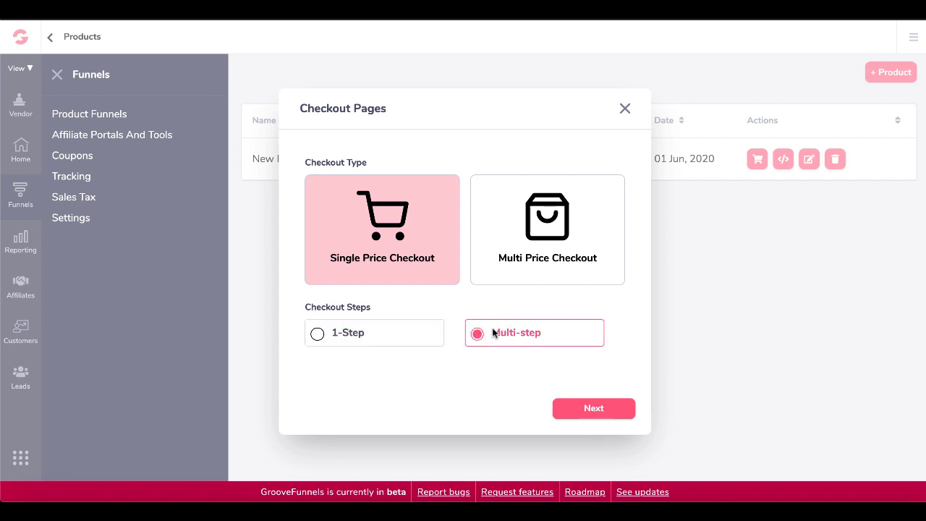
left_click(363, 338)
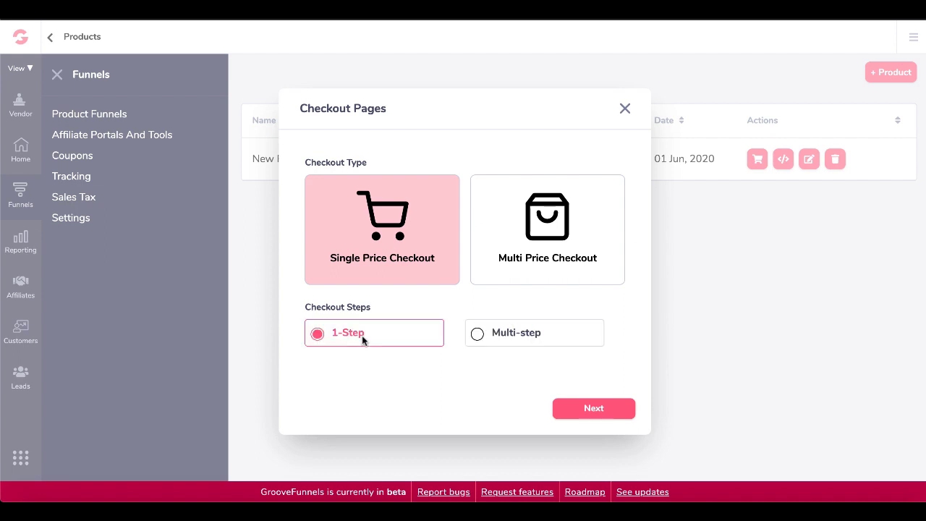
left_click(581, 410)
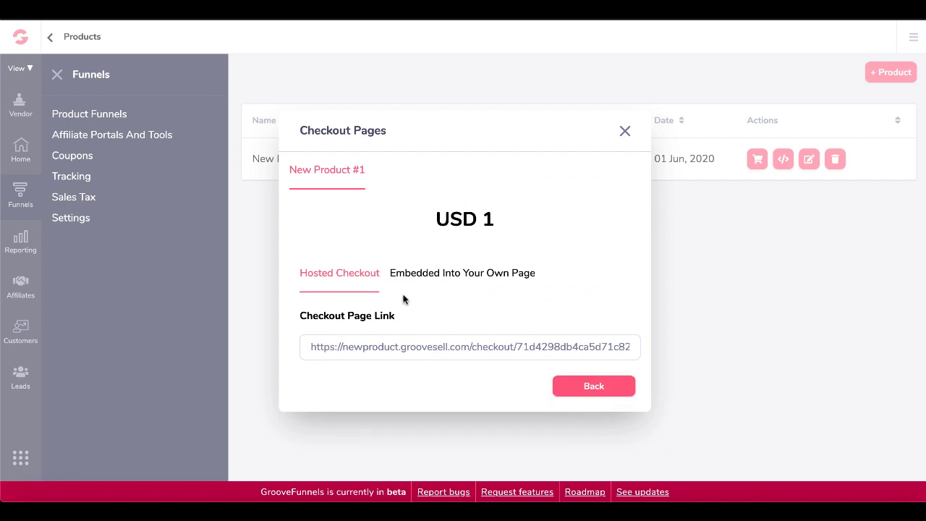
left_click(386, 347)
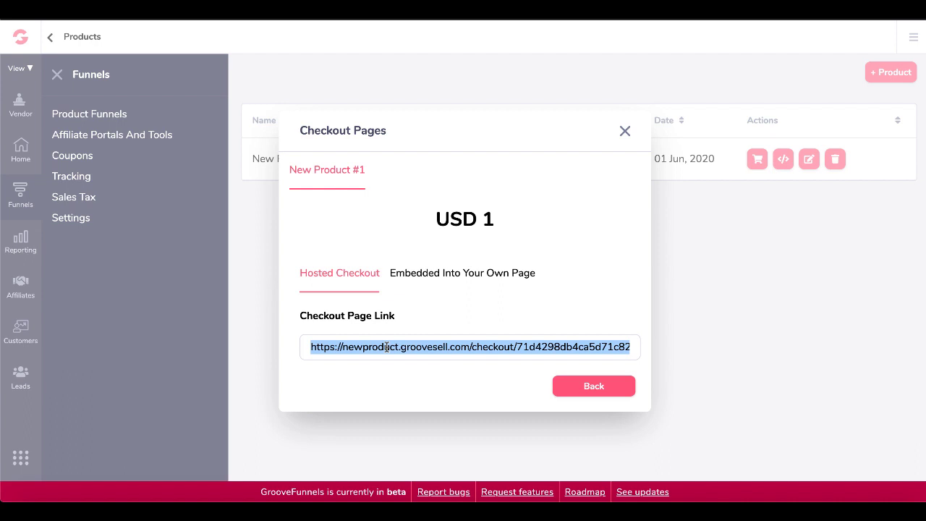
right_click(386, 347)
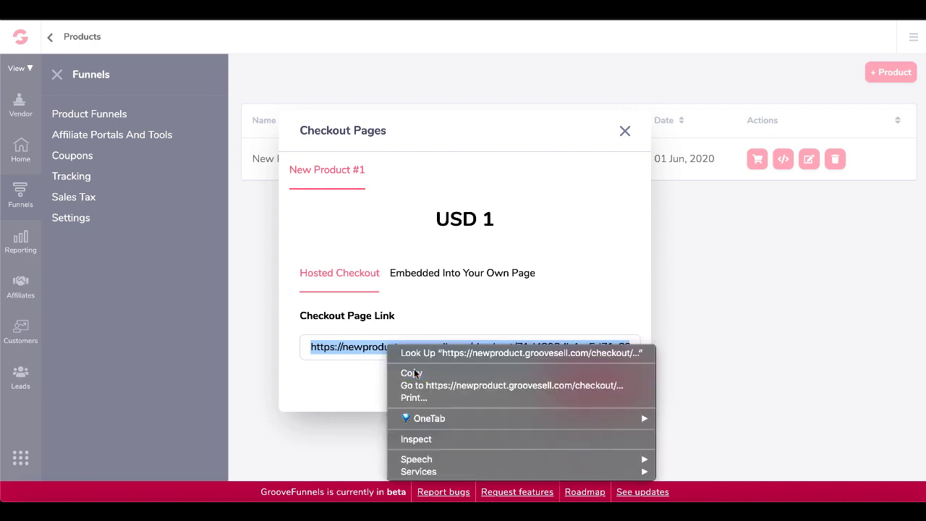
left_click(414, 373)
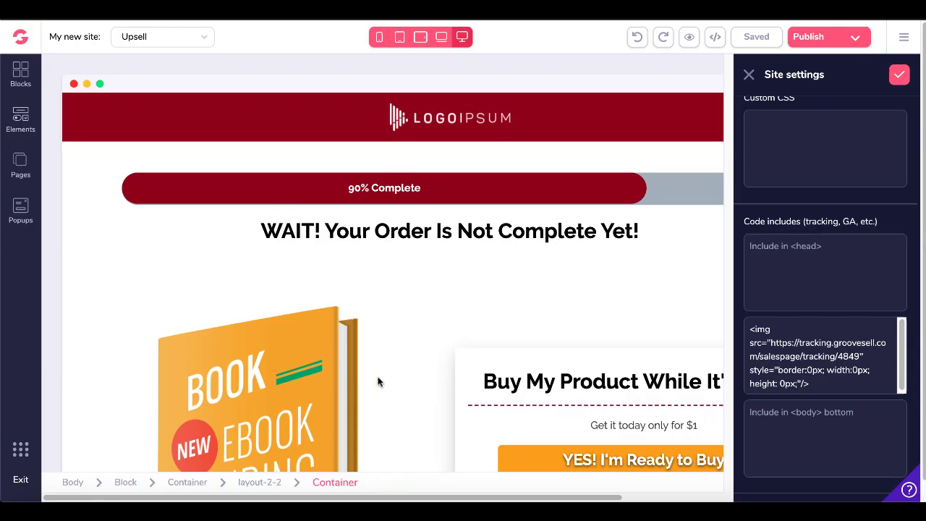
Set the 'YES! I'm Ready to Buy' button's URL link to the pasted checkout link and save the Upsell page.
left_click(748, 74)
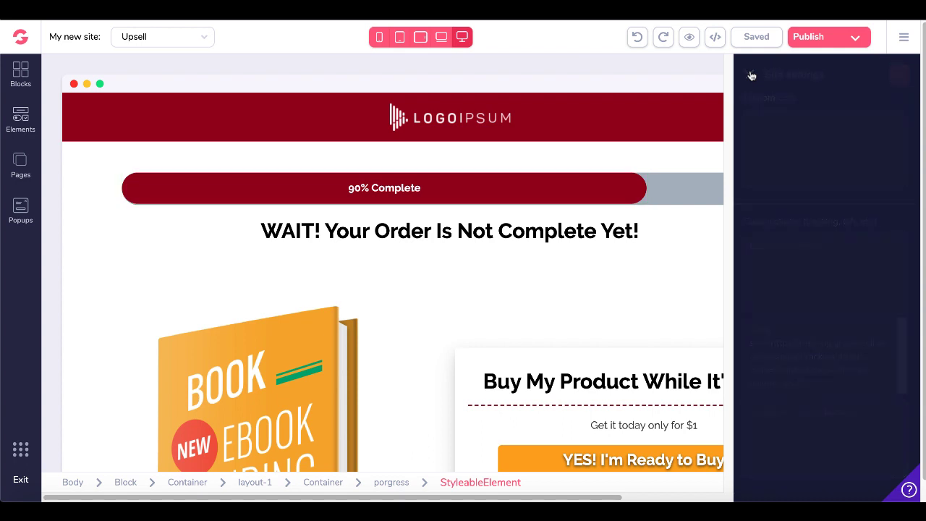
scroll(650, 304, "down", 2)
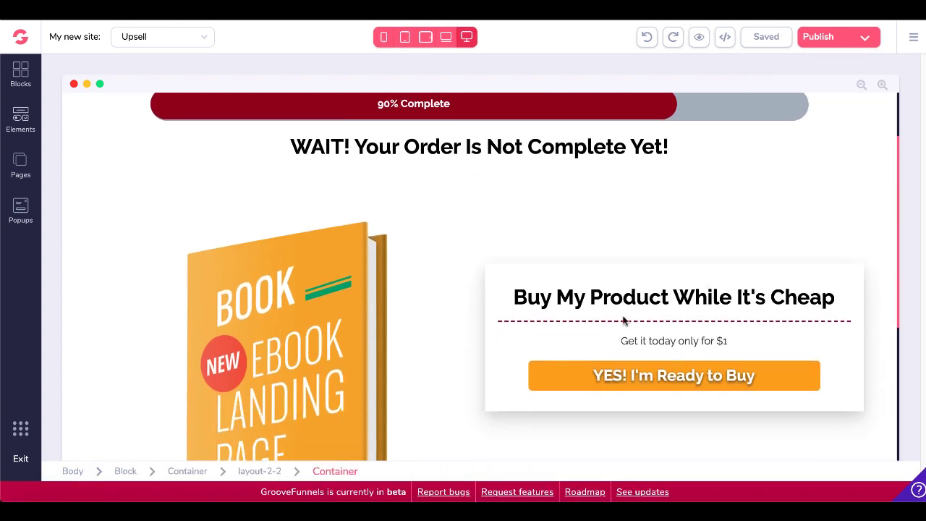
left_click(550, 373)
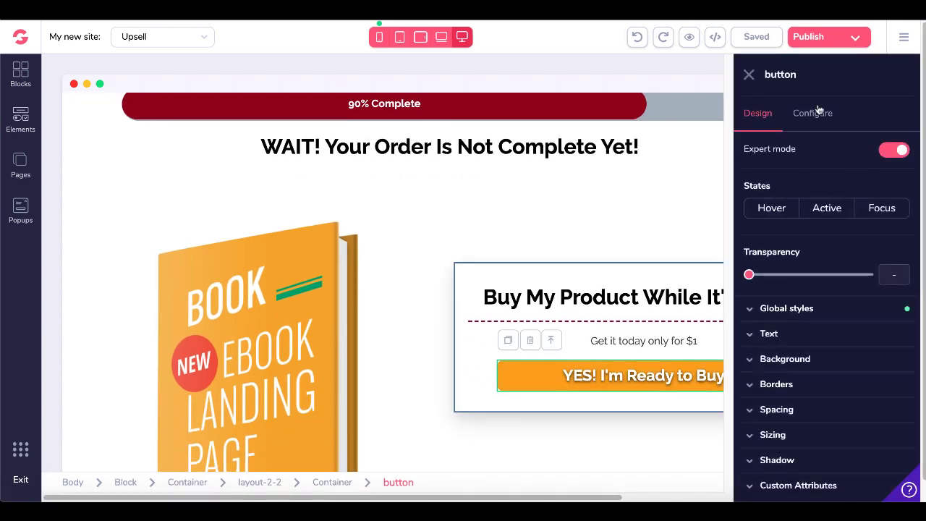
left_click(808, 121)
left_click(766, 232)
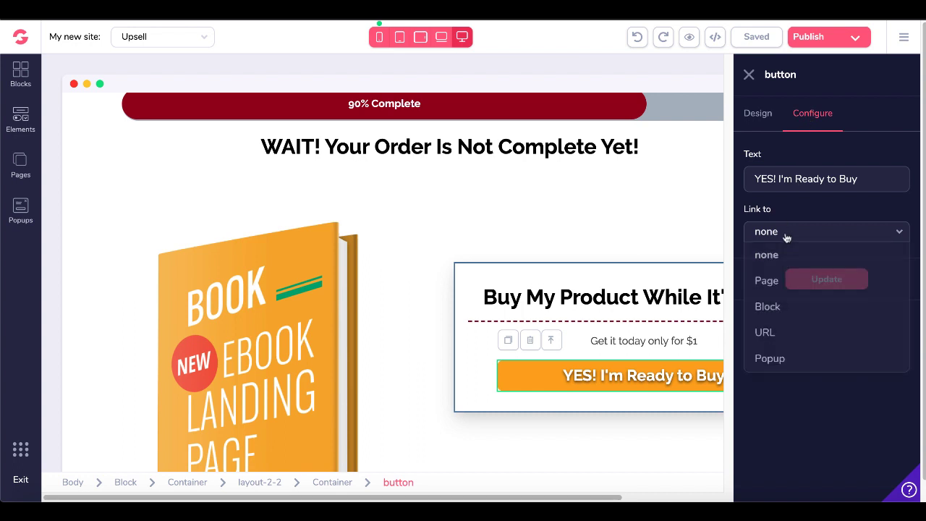
left_click(781, 331)
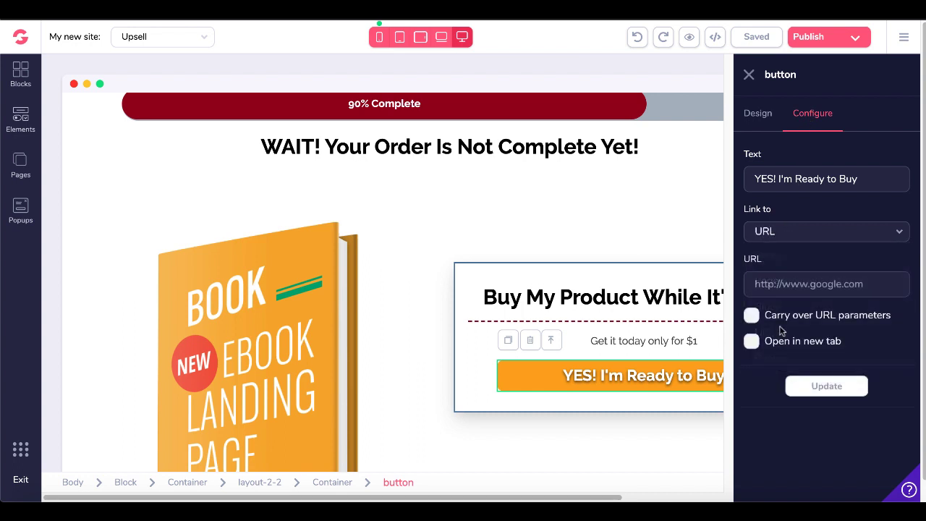
left_click(770, 284)
key("ctrl+v")
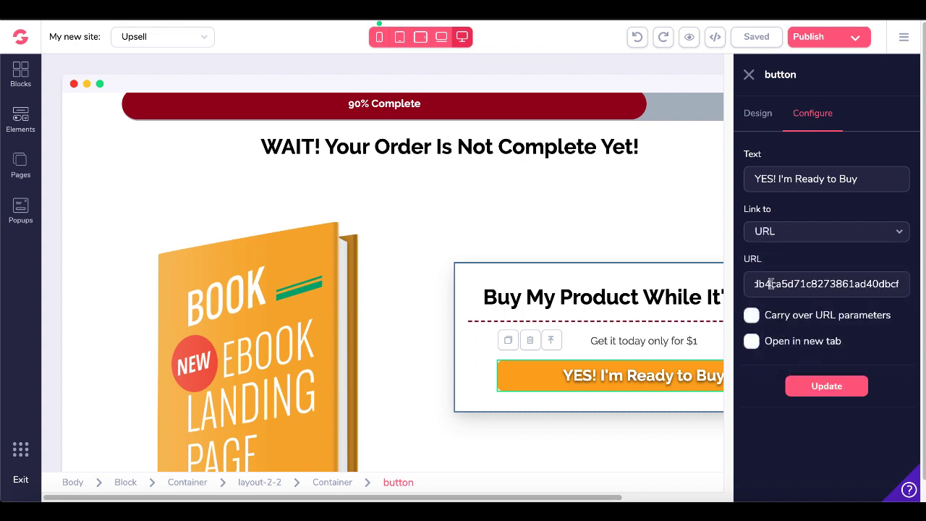
left_click(817, 388)
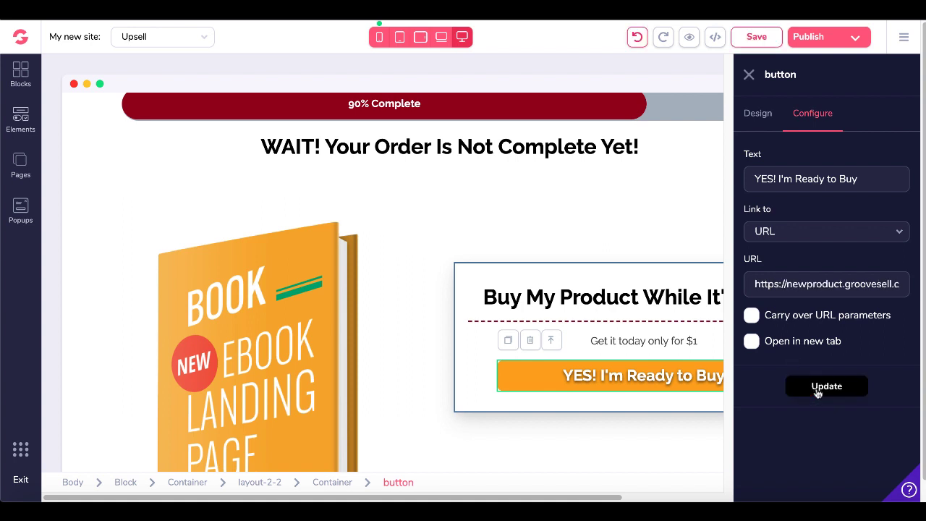
left_click(763, 37)
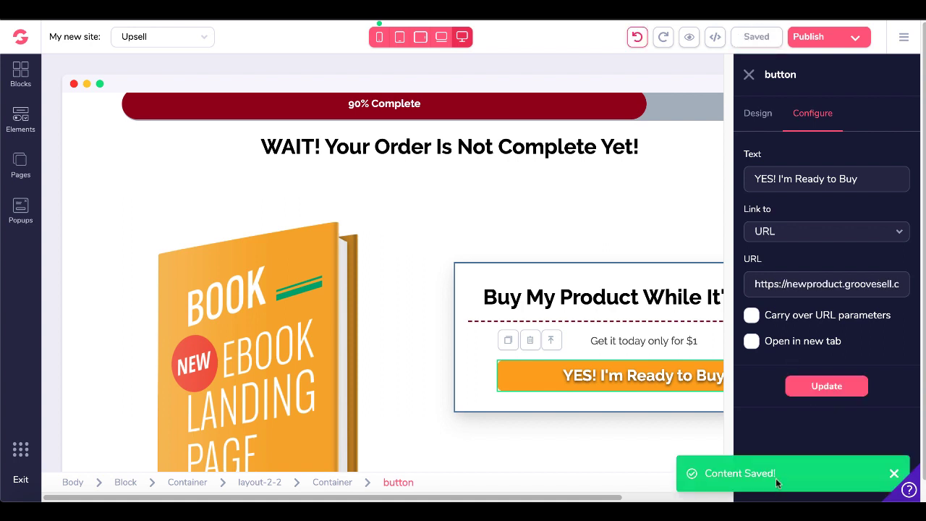
key("ctrl+shift+Tab")
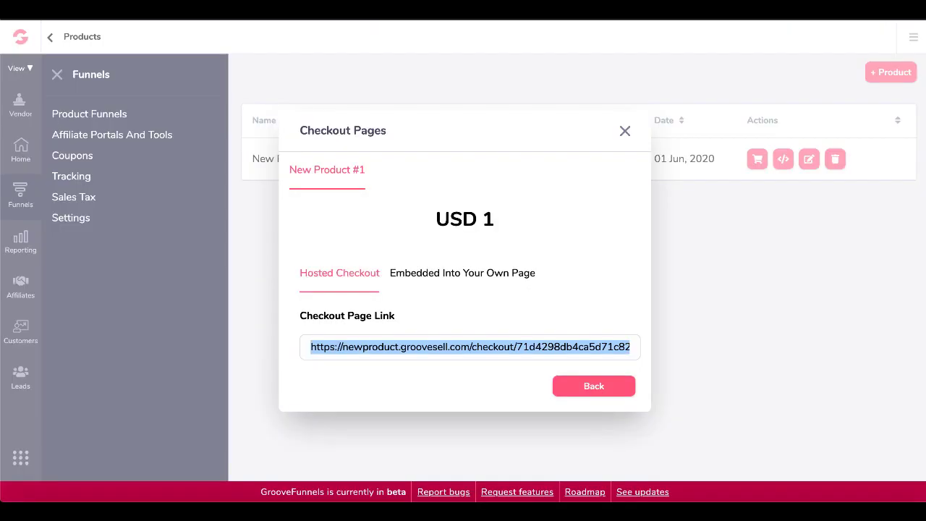
Copy New Product #1's checkout code from the Embedded Into Your Own Page tab.
left_click(455, 275)
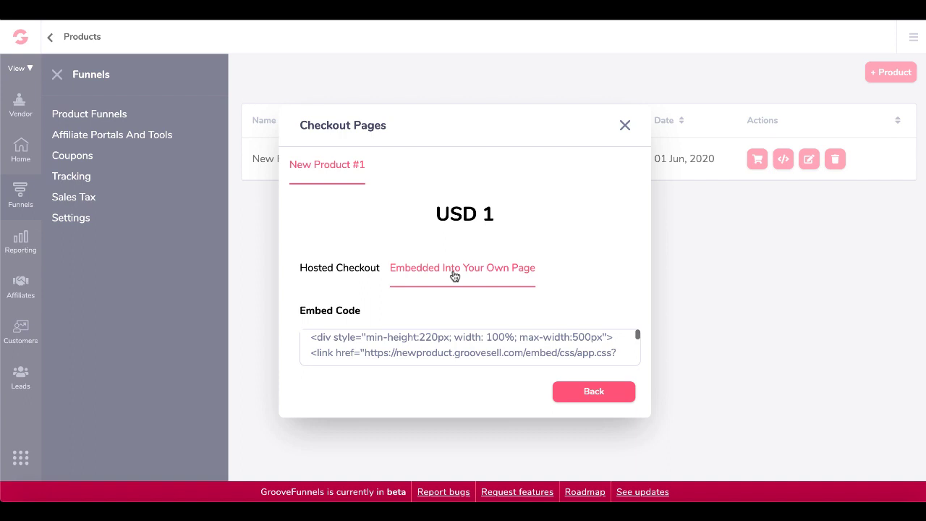
left_click(429, 335)
right_click(430, 335)
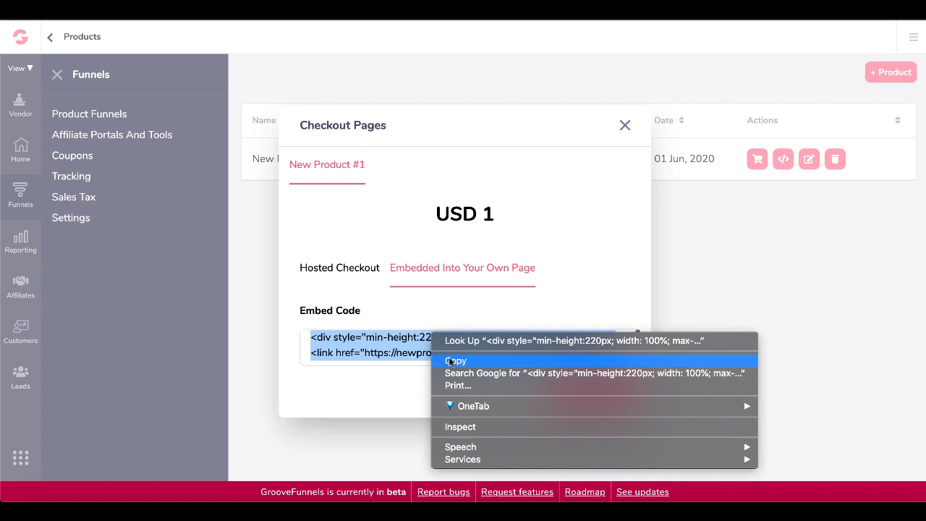
left_click(452, 360)
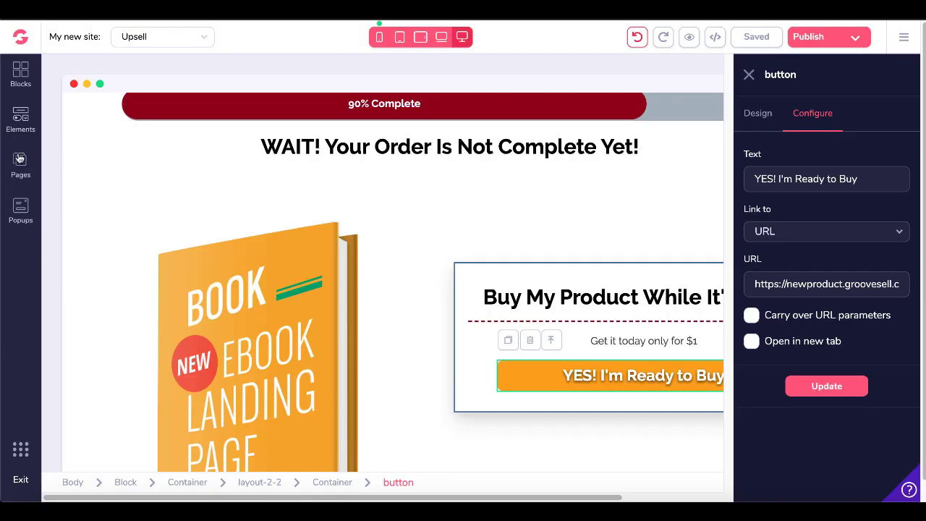
On the form page, switch the checkout element to embed code and apply the pasted code.
left_click(19, 162)
left_click(118, 188)
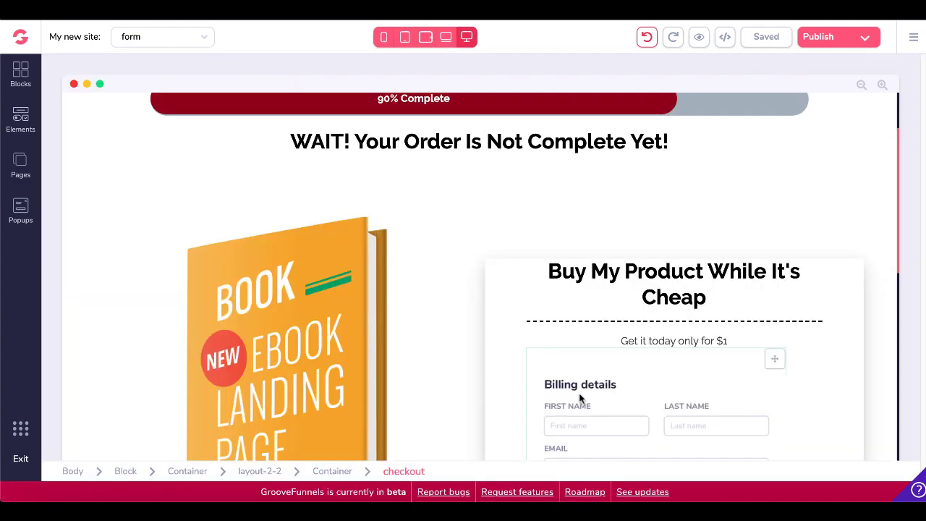
scroll(579, 399, "down", 2)
scroll(580, 397, "down", 1)
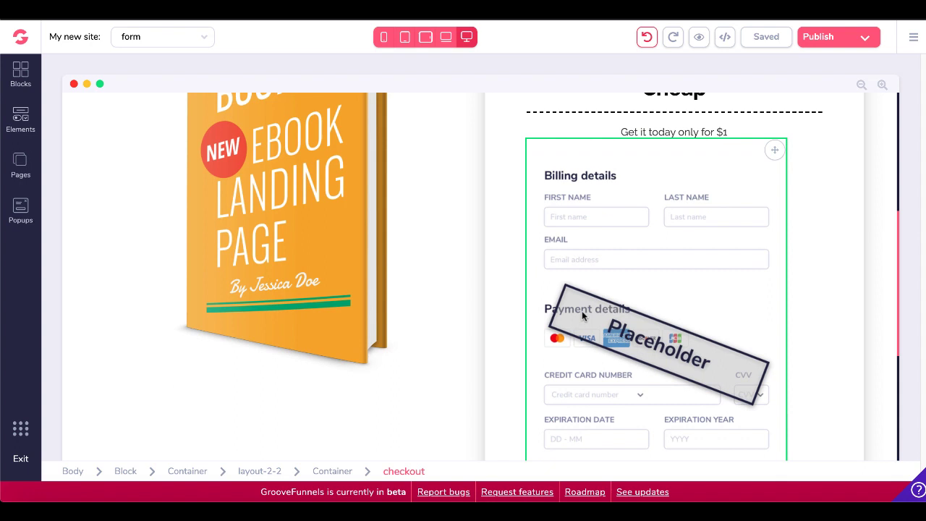
left_click(582, 310)
left_click(810, 122)
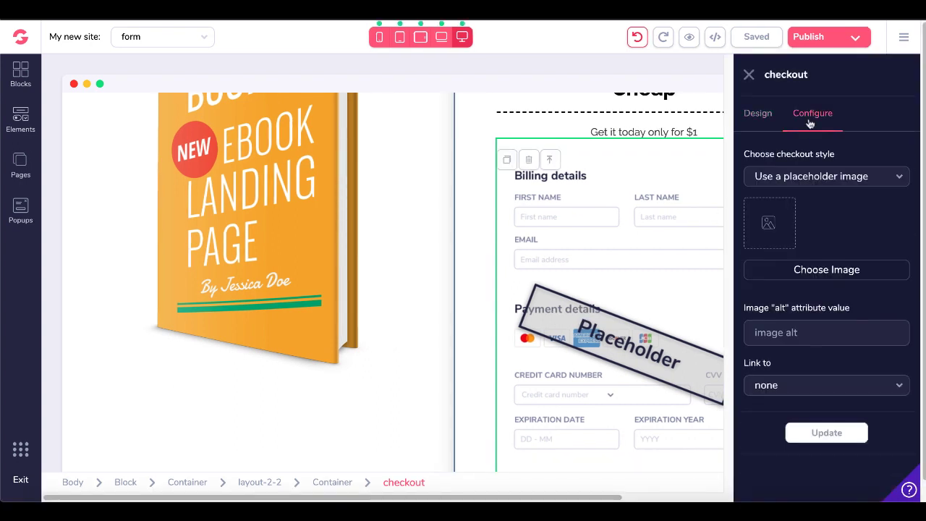
left_click(876, 177)
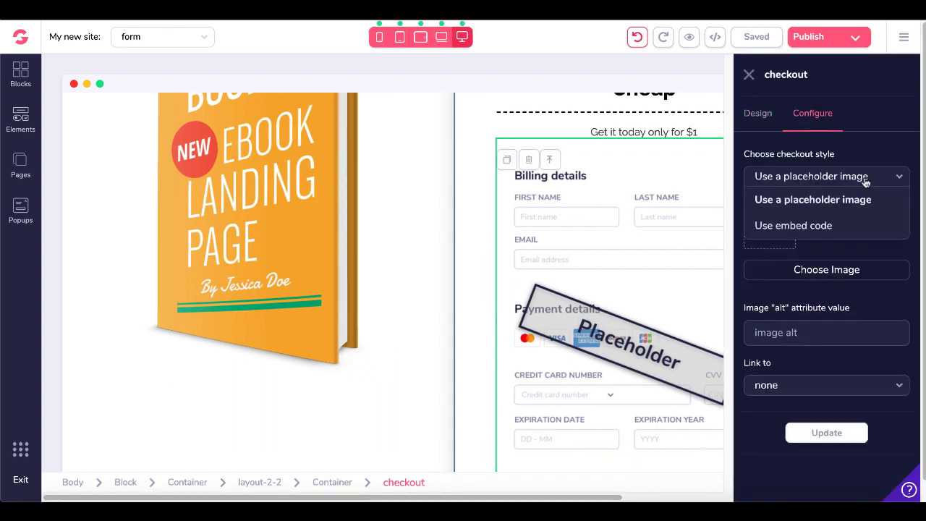
left_click(811, 226)
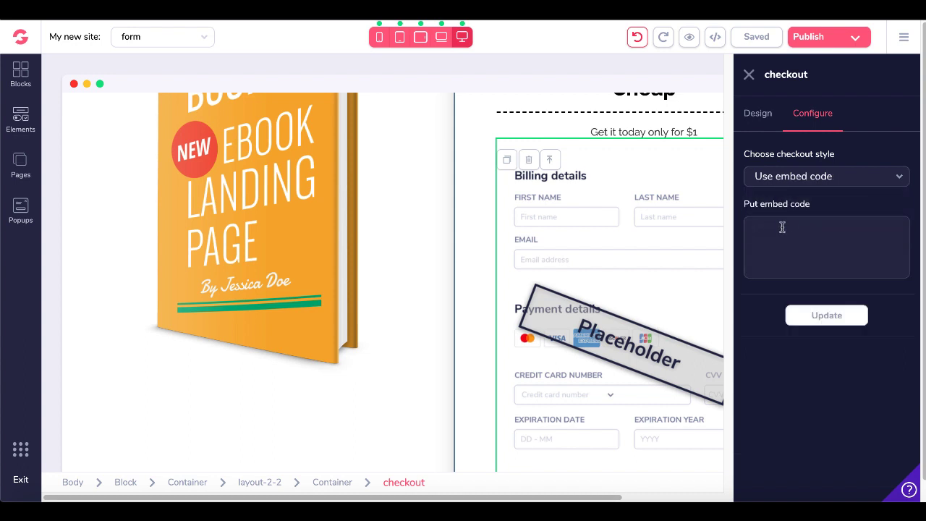
key("ctrl+v")
left_click(812, 317)
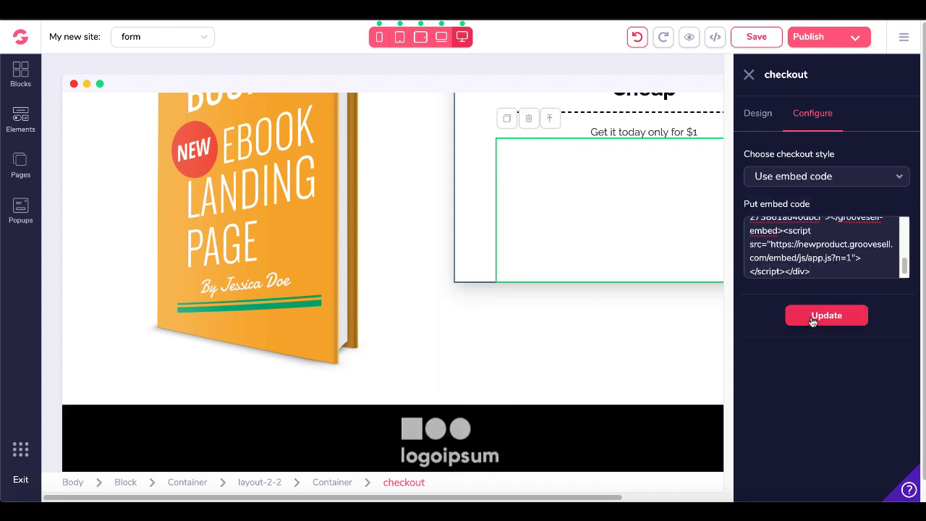
left_click(748, 75)
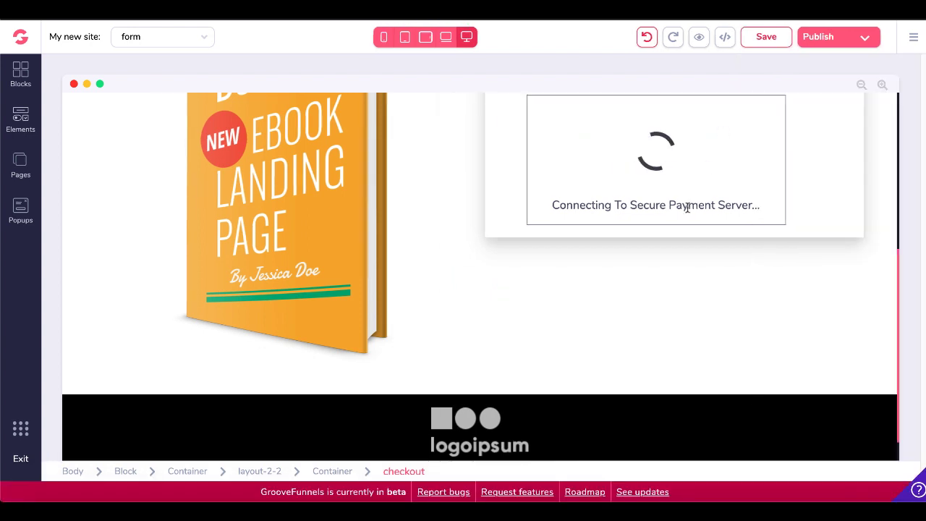
Scroll through the loaded $1 checkout beside the ebook cover and back to the top.
scroll(686, 207, "up", 1)
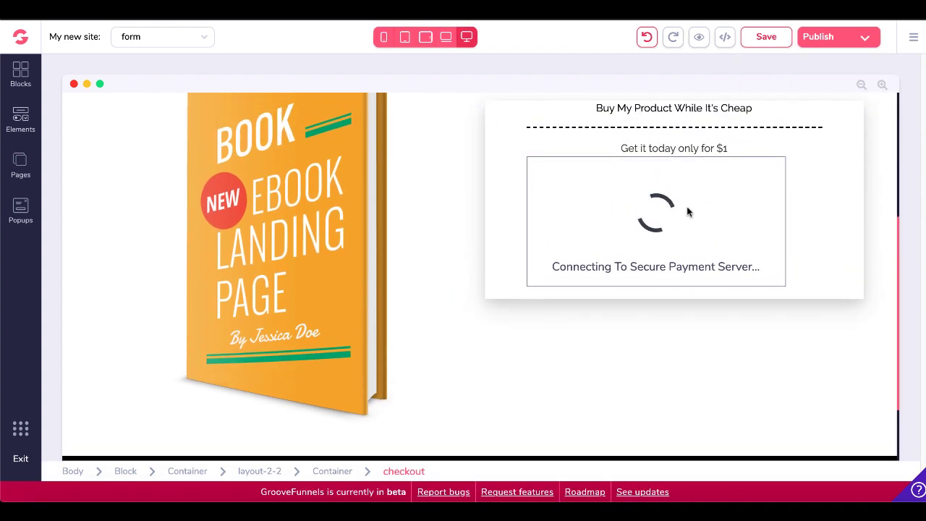
scroll(687, 206, "up", 1)
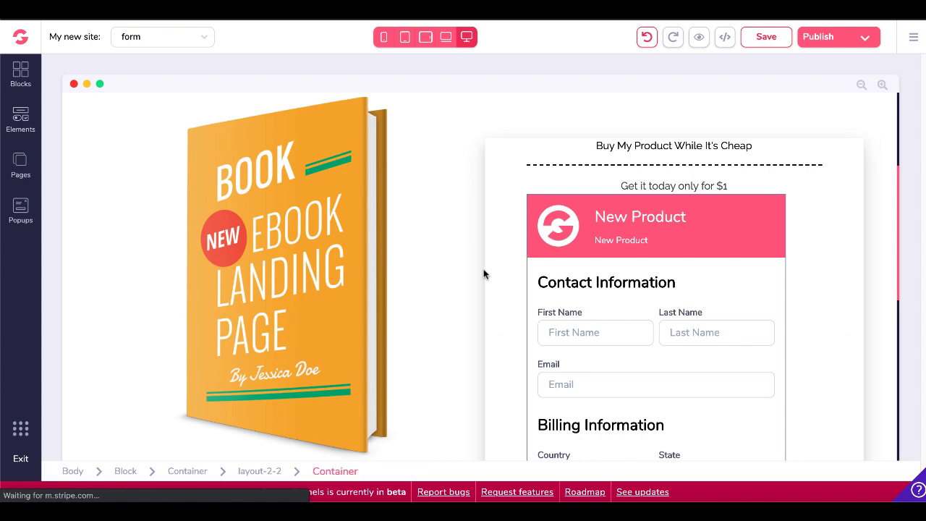
scroll(484, 269, "down", 2)
scroll(484, 269, "up", 1)
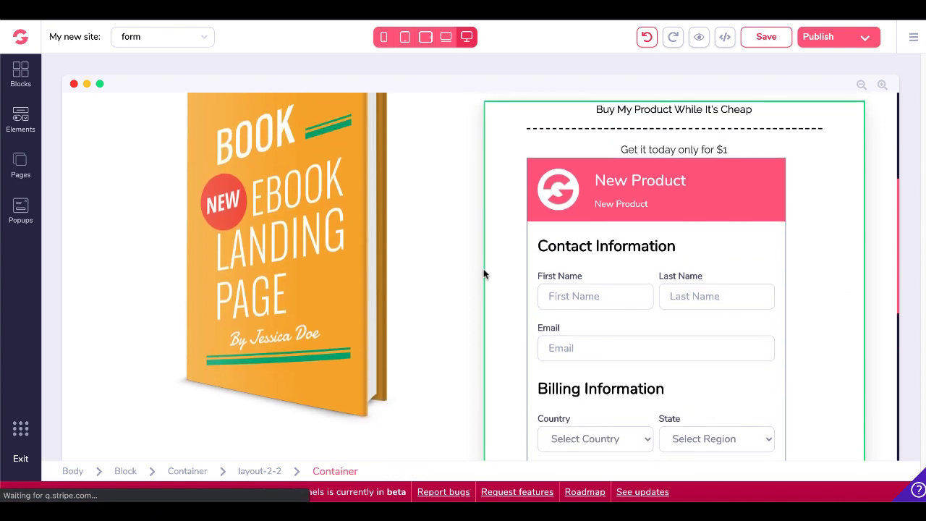
scroll(484, 272, "up", 3)
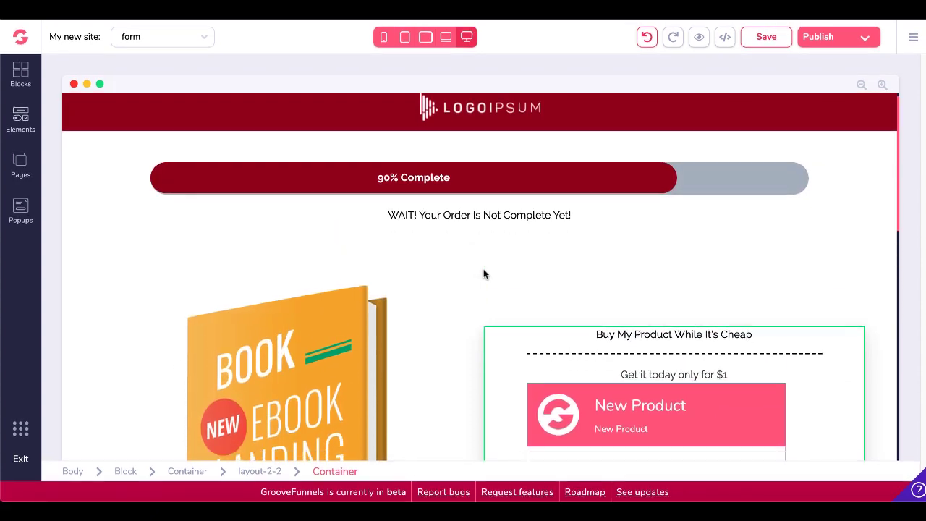
scroll(483, 274, "down", 7)
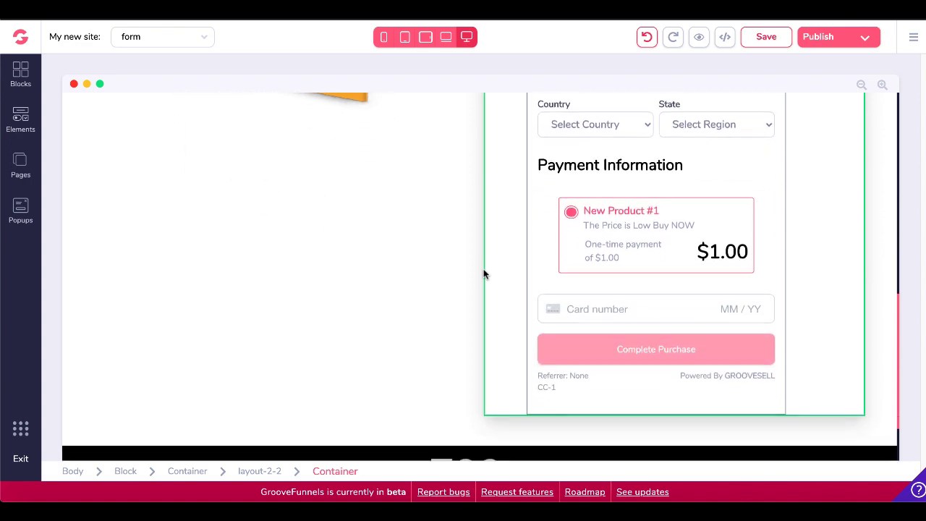
scroll(484, 273, "up", 3)
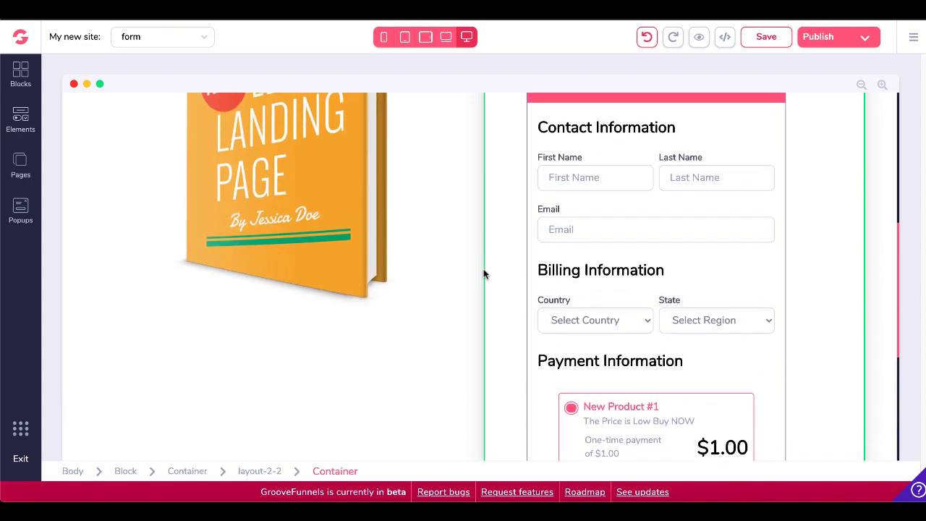
scroll(484, 273, "up", 5)
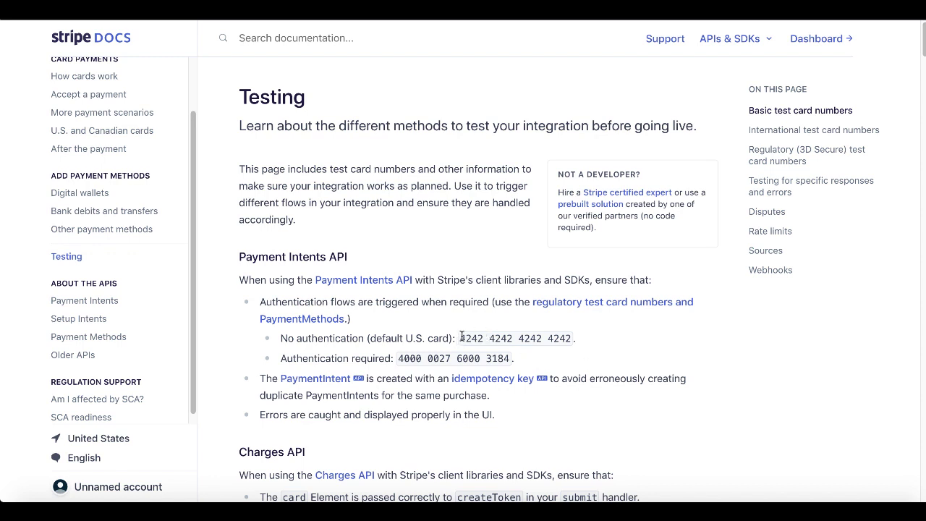
left_click_drag(460, 336, 571, 337)
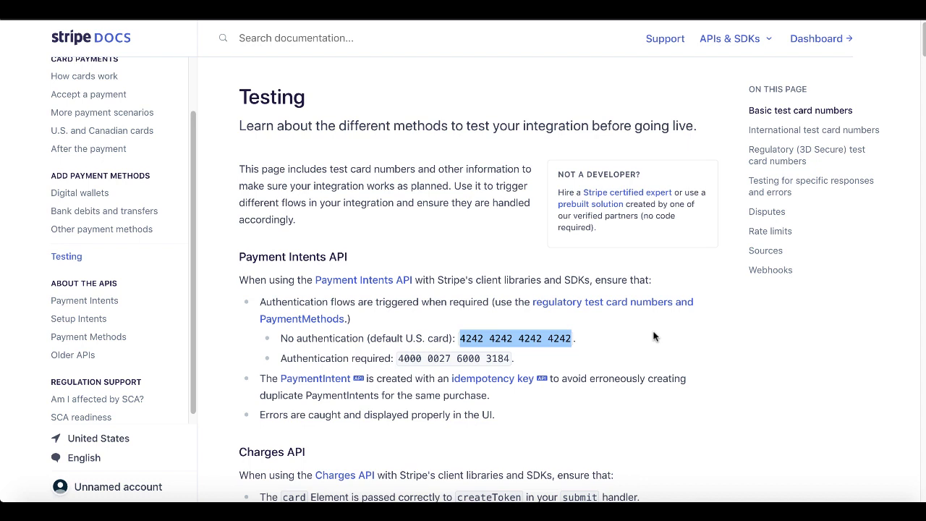
left_click(521, 9)
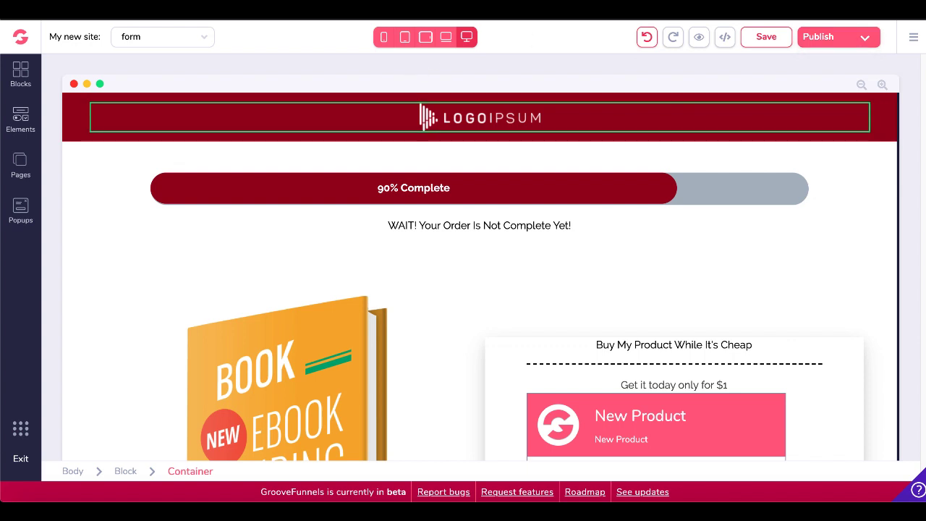
Open the live stripetest site through Publish Settings' groovepages.com subdomain link.
left_click(864, 38)
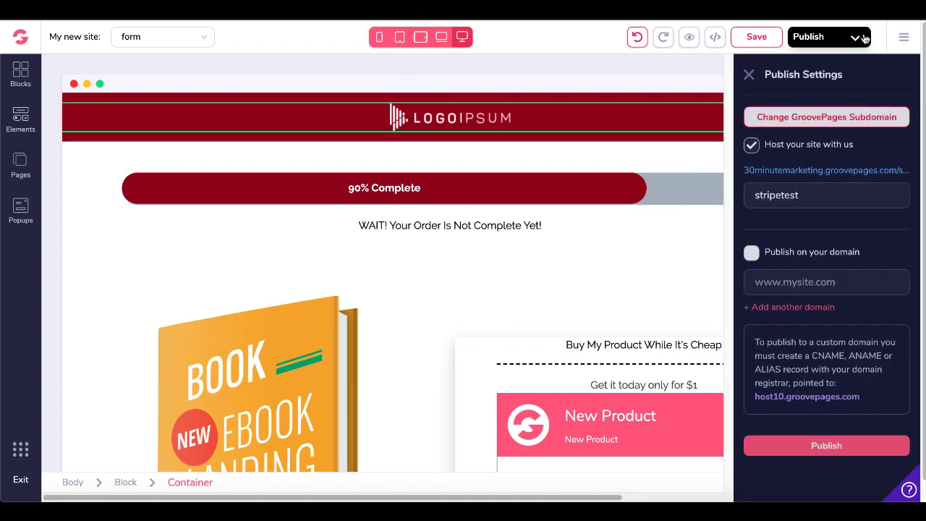
left_click(816, 173)
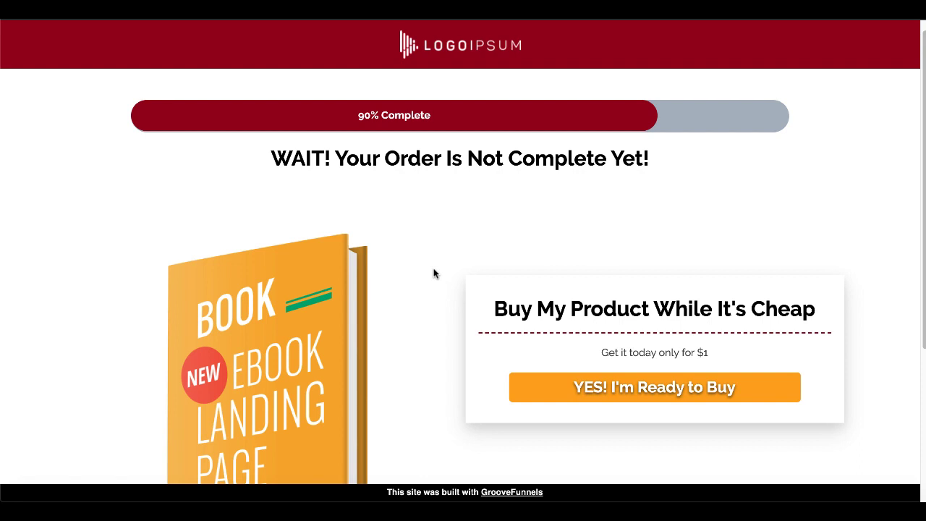
Bring up the $1 order form from the live page's 'YES! I'm Ready to Buy' button.
scroll(434, 274, "down", 1)
scroll(434, 271, "up", 2)
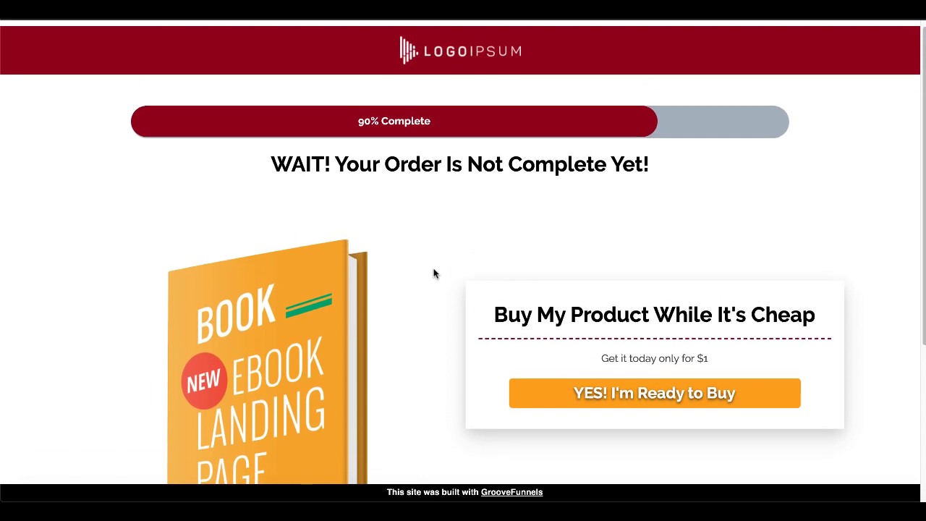
scroll(463, 354, "down", 2)
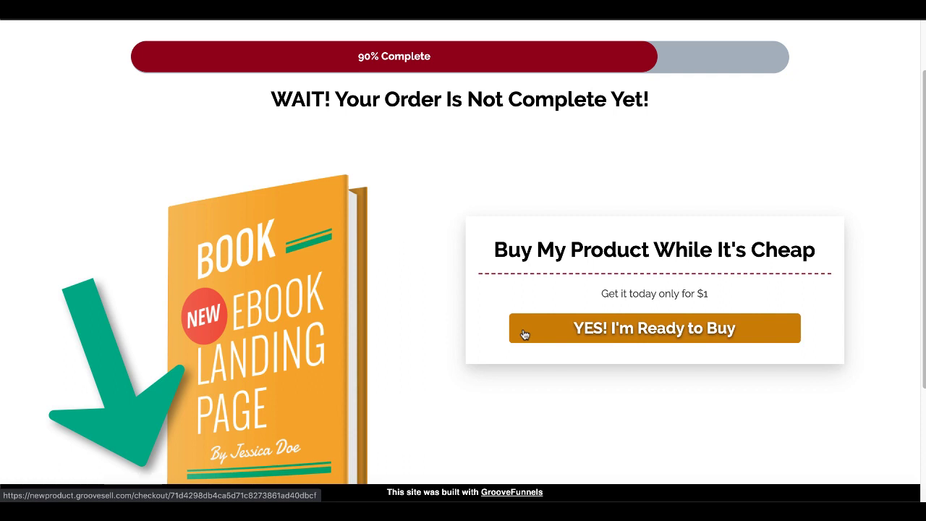
left_click(525, 334)
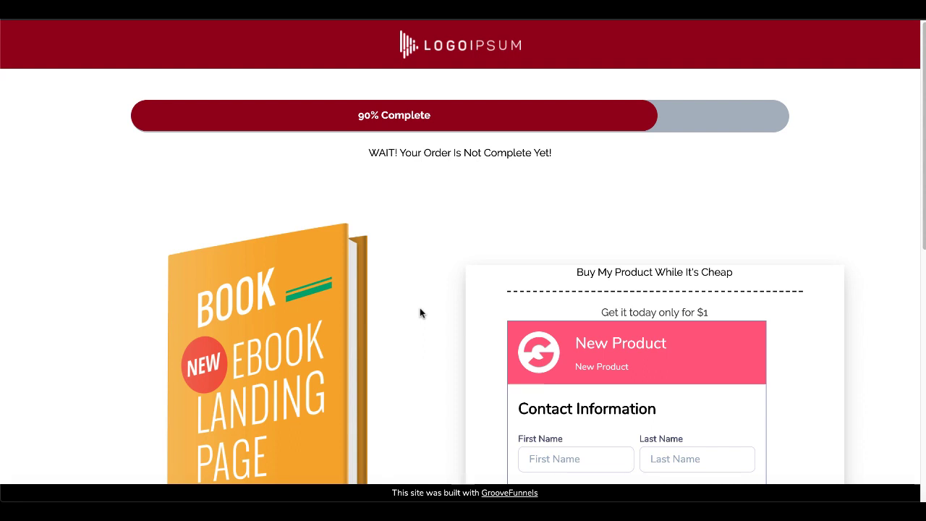
scroll(419, 312, "down", 2)
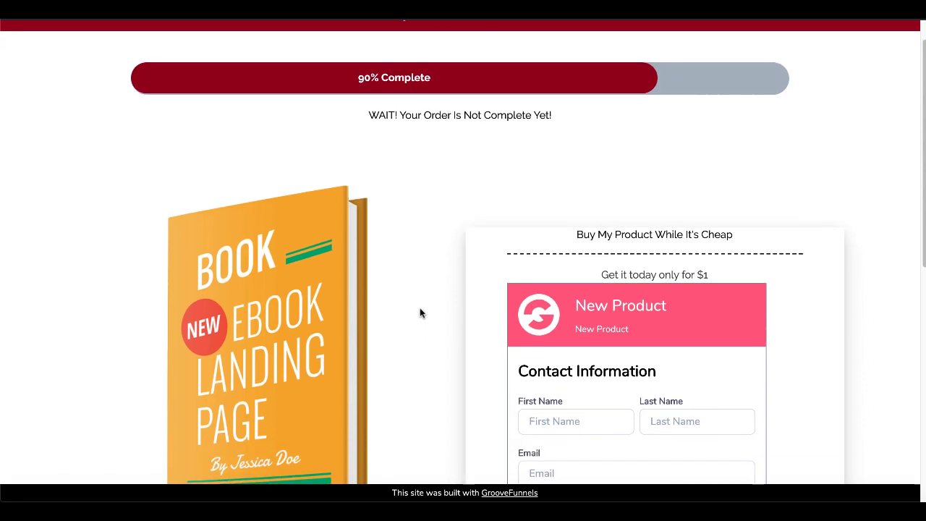
scroll(419, 313, "down", 2)
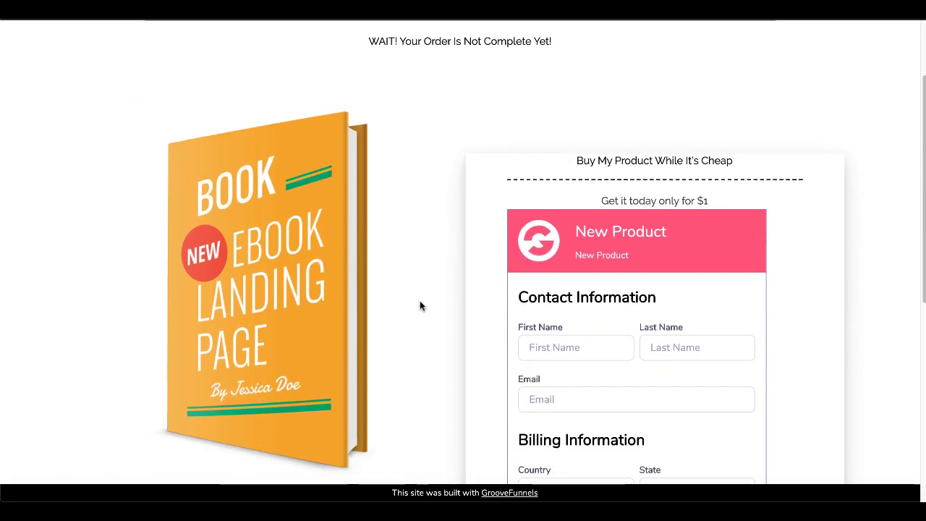
scroll(425, 322, "down", 1)
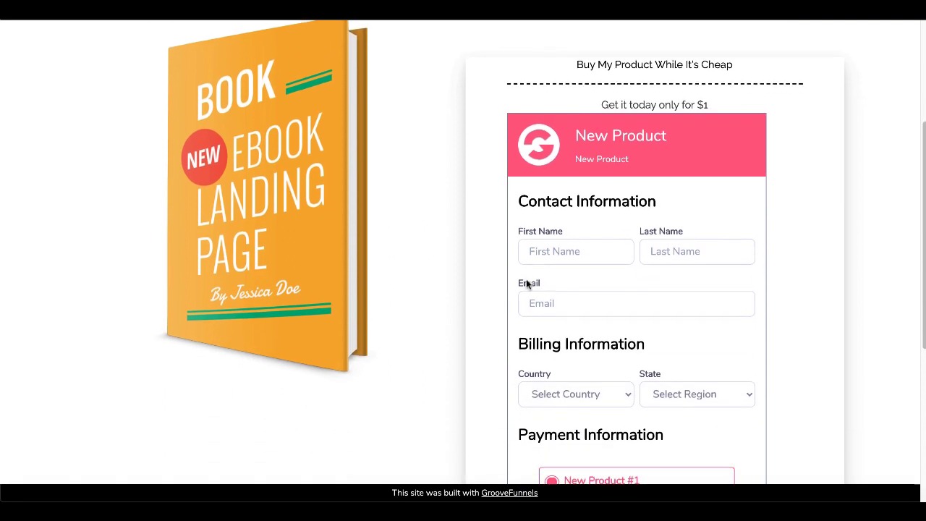
Enter the buyer's first and last name and paste their e-mail address.
left_click(554, 251)
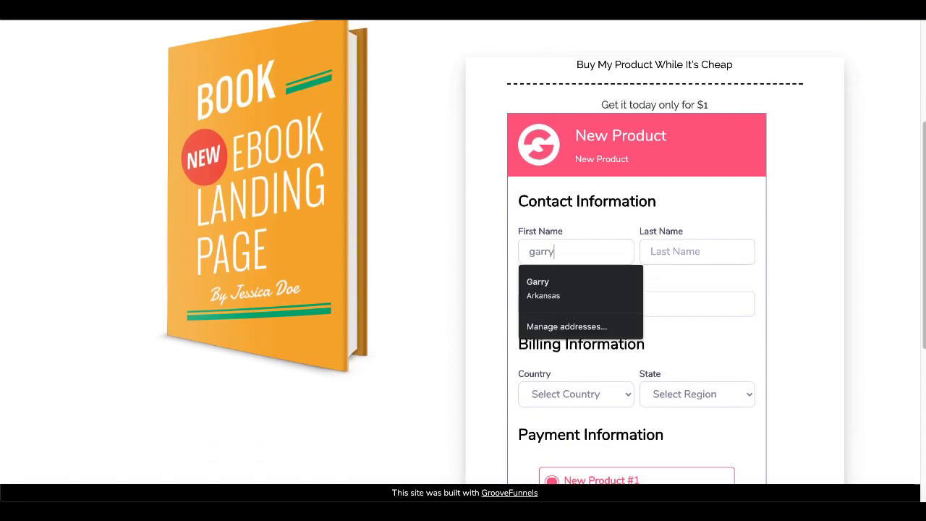
key("Tab")
left_click(556, 306)
key("ctrl+v")
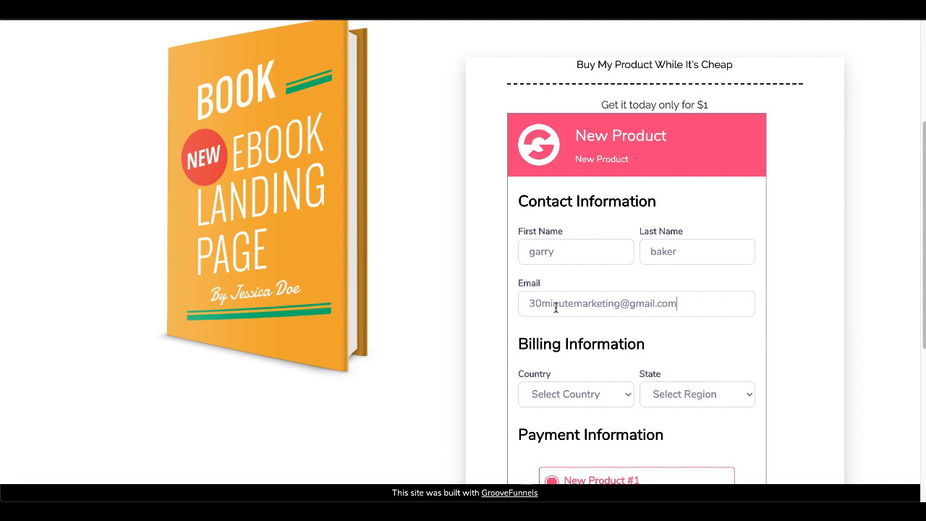
Set the billing country to United States and the state to Arkansas.
scroll(479, 389, "down", 1)
scroll(479, 390, "down", 1)
left_click(608, 319)
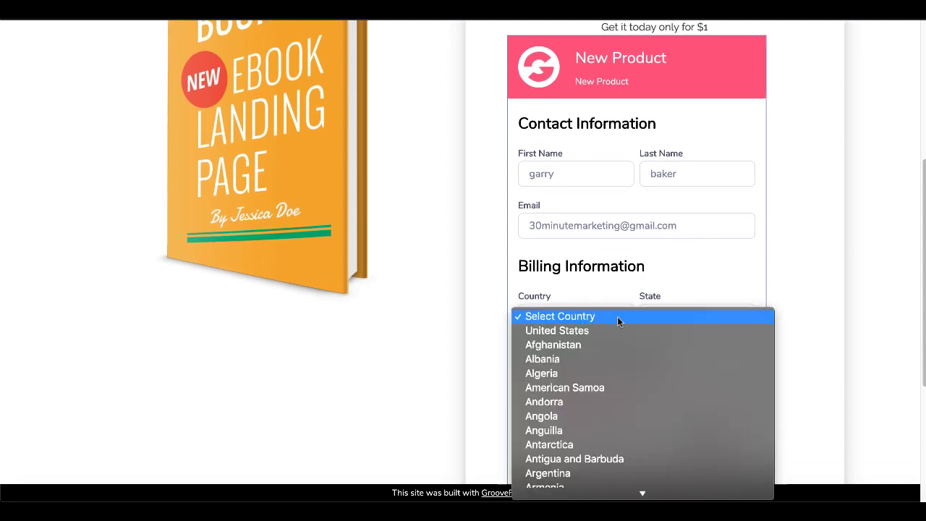
left_click(604, 327)
left_click(674, 318)
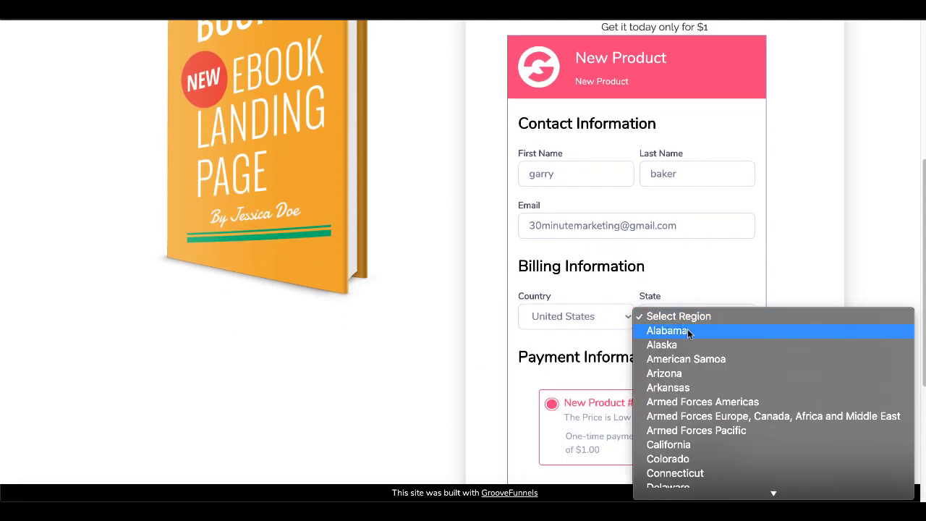
left_click(682, 385)
scroll(782, 391, "down", 3)
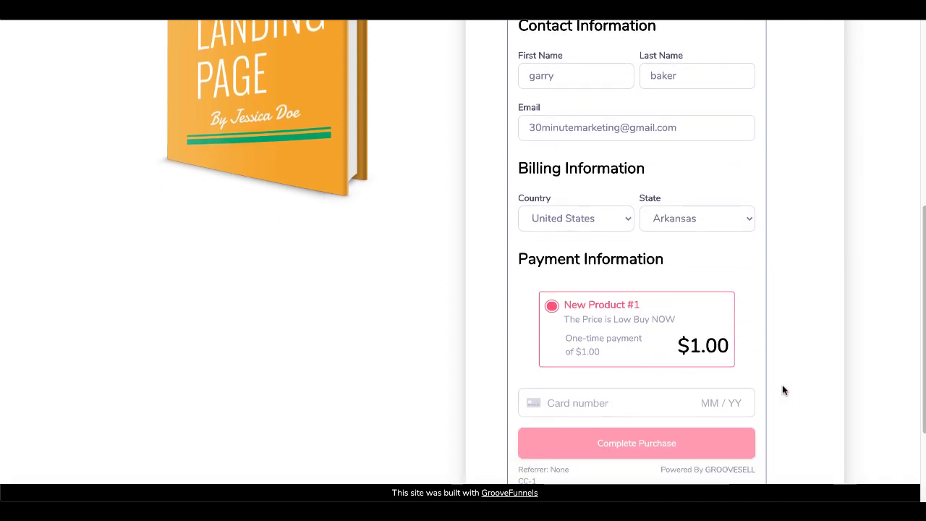
left_click(556, 351)
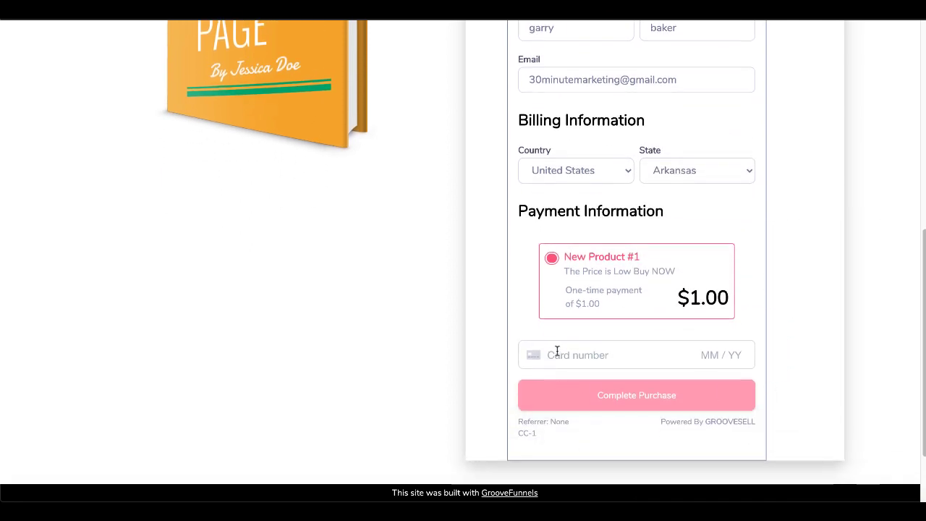
type("4242")
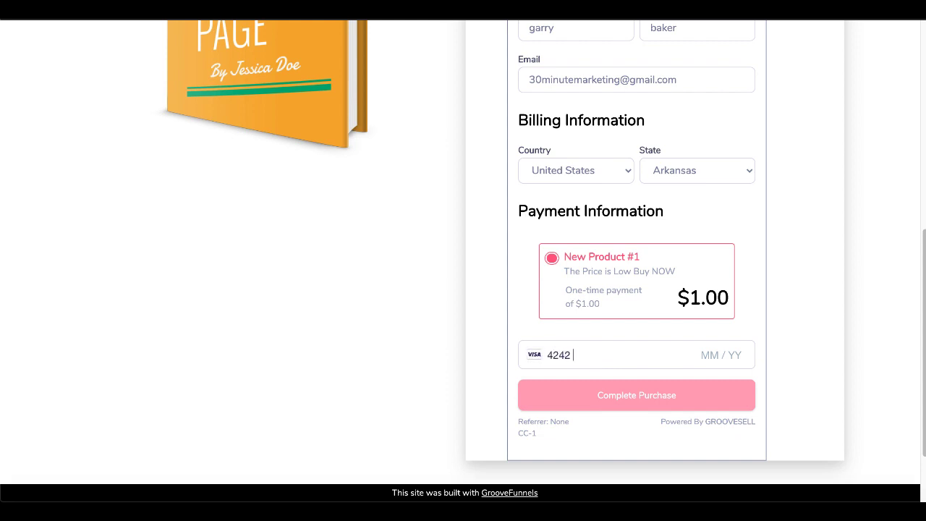
type("424242424242")
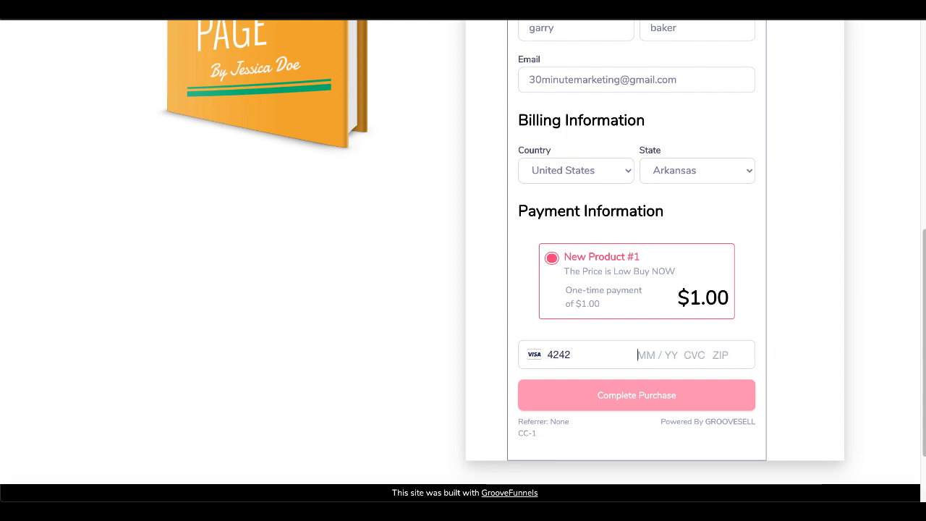
type("0122333")
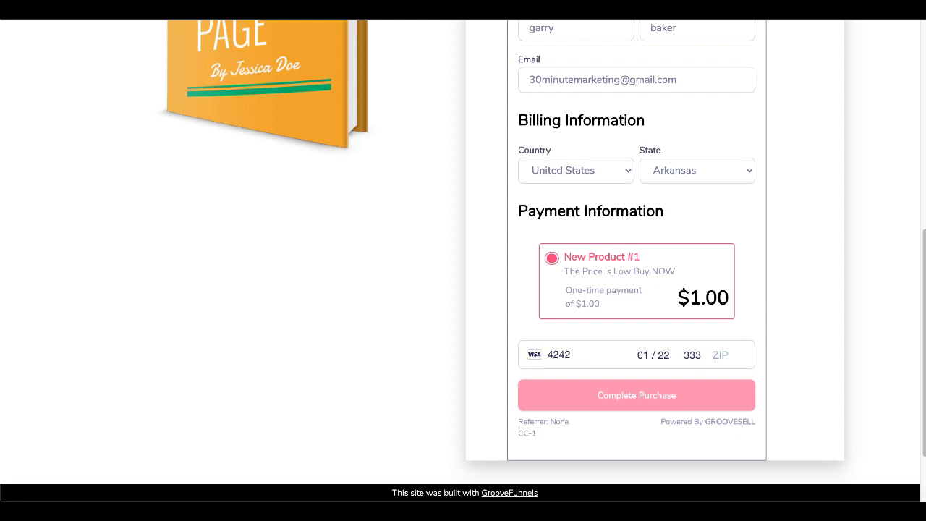
type("1234")
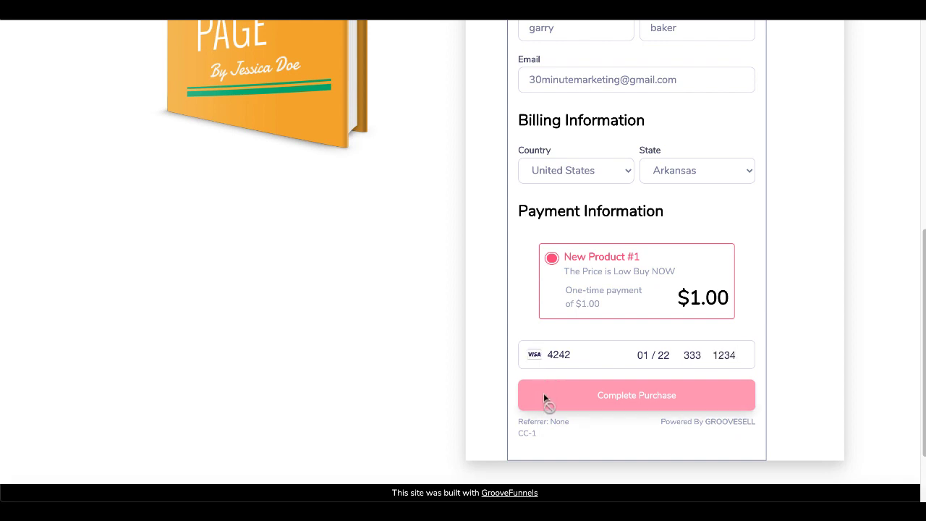
type("6")
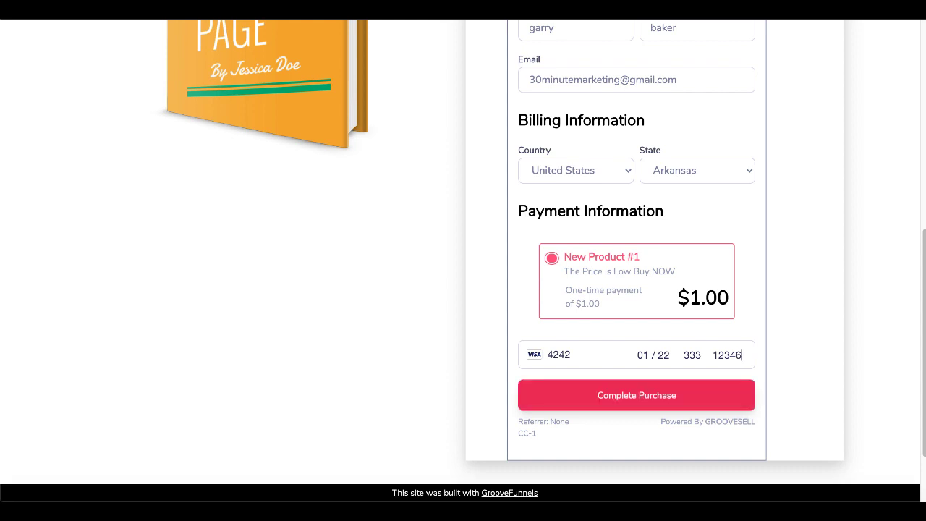
left_click(556, 401)
Complete the $1 test purchase for New Product #1.
left_click(556, 401)
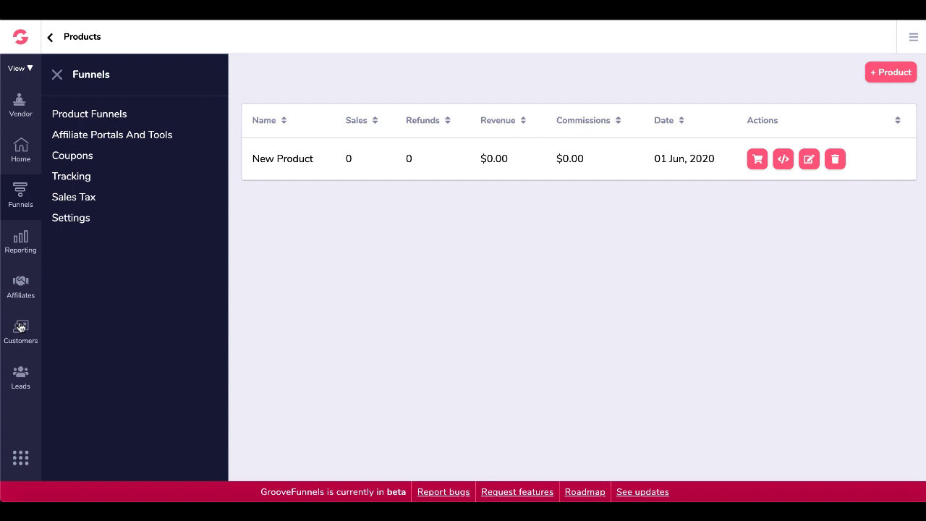
Copy the customer self-billing URL from Vendor Settings.
left_click(72, 220)
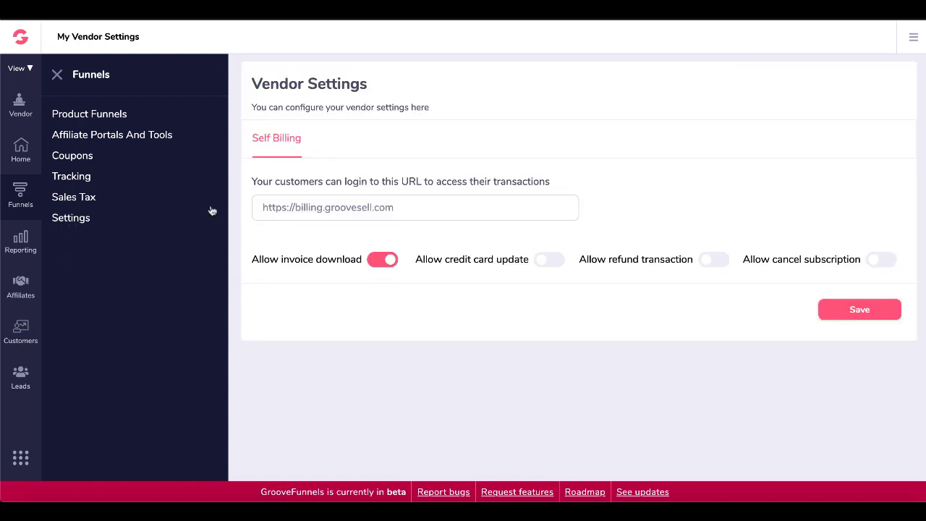
triple_click(331, 206)
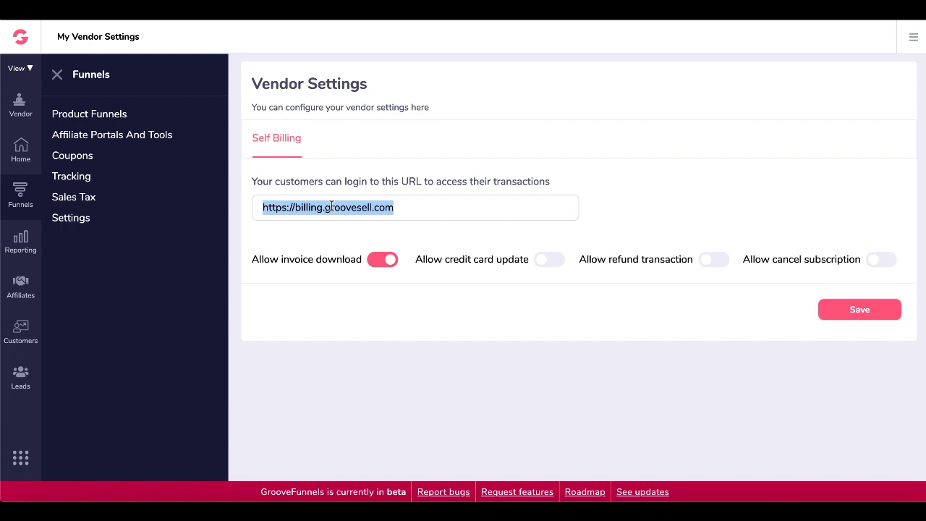
right_click(331, 206)
left_click(353, 232)
Leave the credit card, refund and cancel-subscription switches off, allowing only invoice downloads.
left_click(548, 265)
left_click(550, 265)
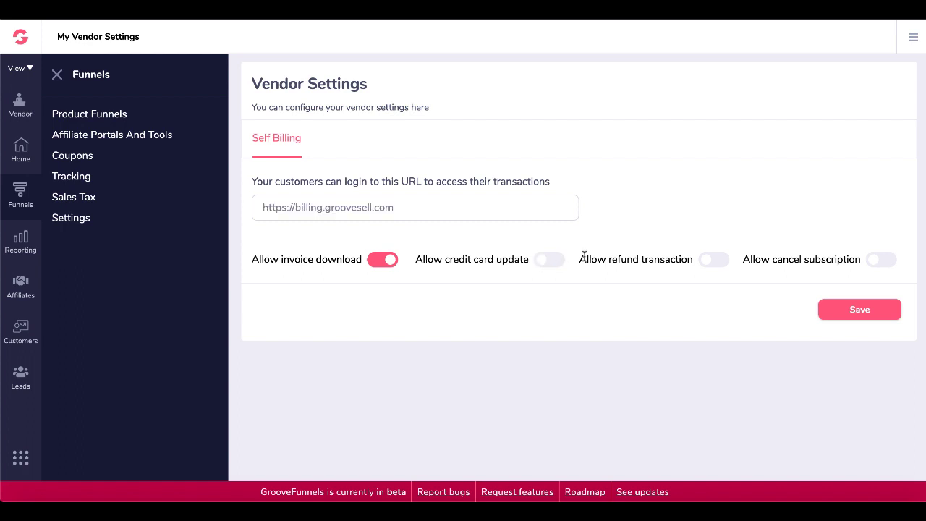
left_click(707, 265)
left_click(707, 266)
left_click(875, 261)
left_click(876, 261)
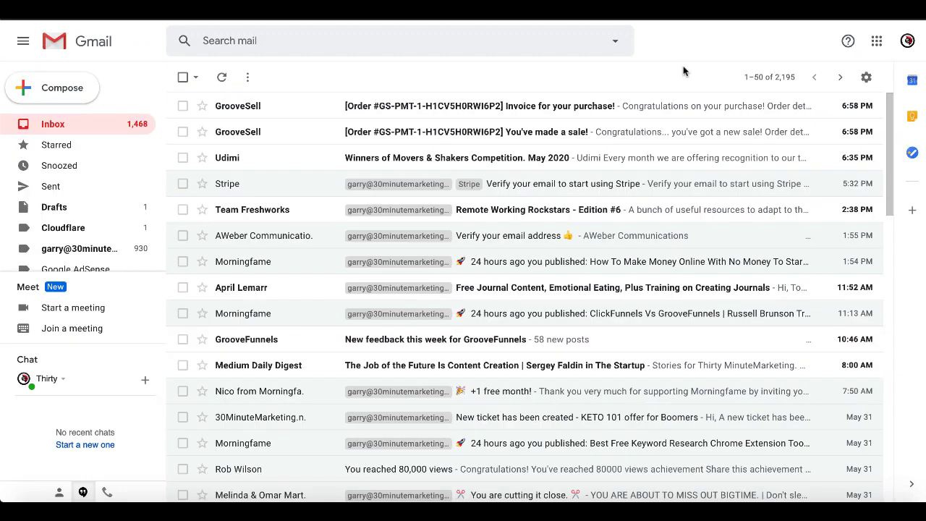
Read the 'You've made a sale!' notification email, then return to the inbox.
left_click(533, 136)
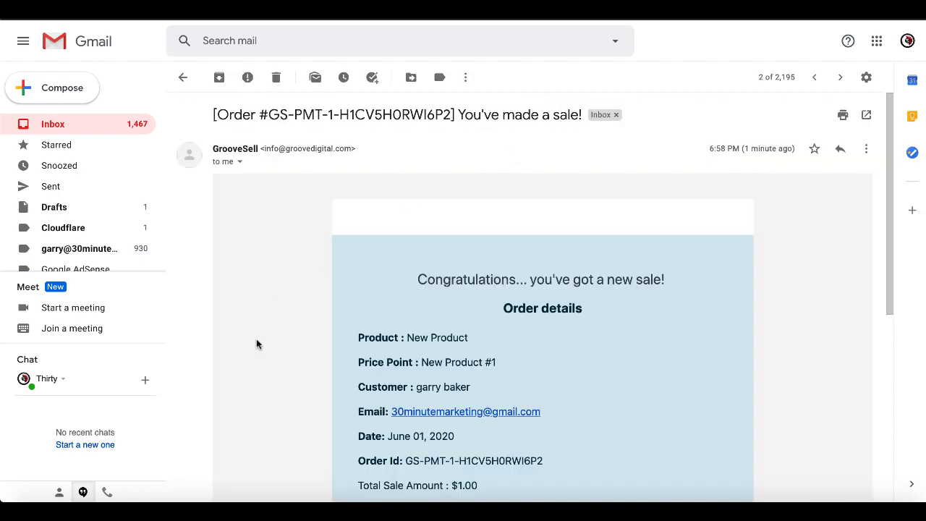
scroll(261, 352, "down", 2)
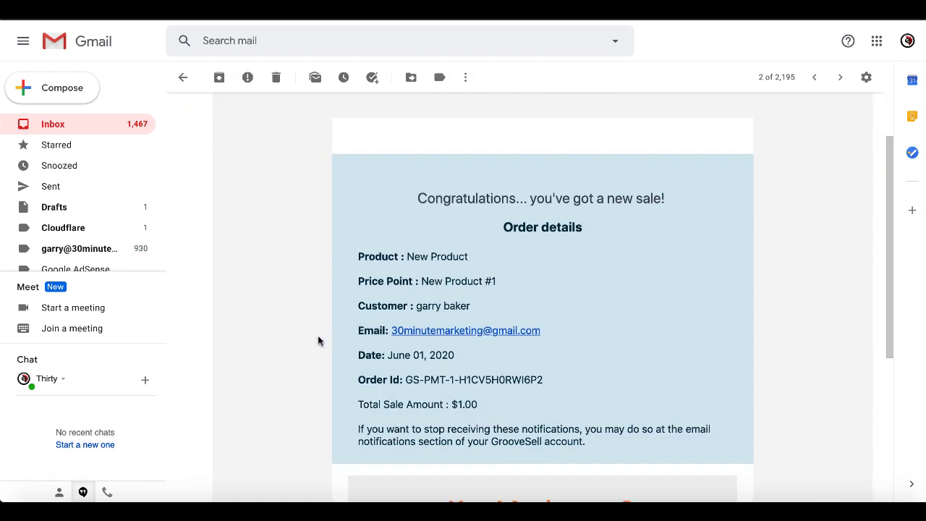
scroll(316, 338, "up", 2)
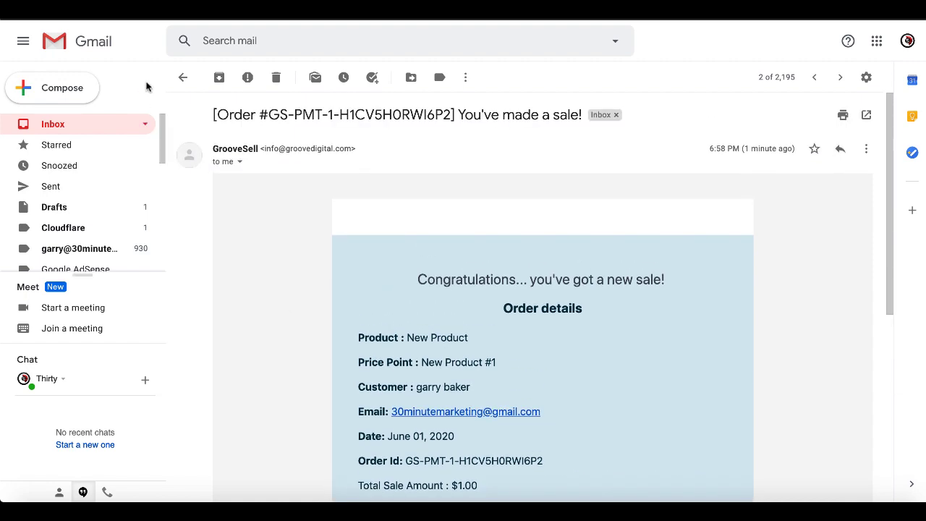
left_click(183, 78)
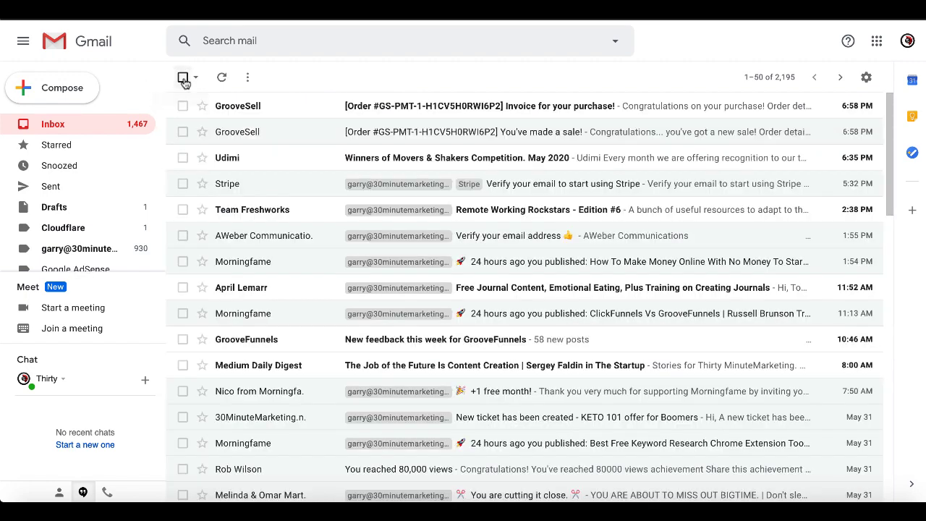
Read through the 'Invoice for your purchase!' email confirming New Product's $1.00 order.
left_click(370, 107)
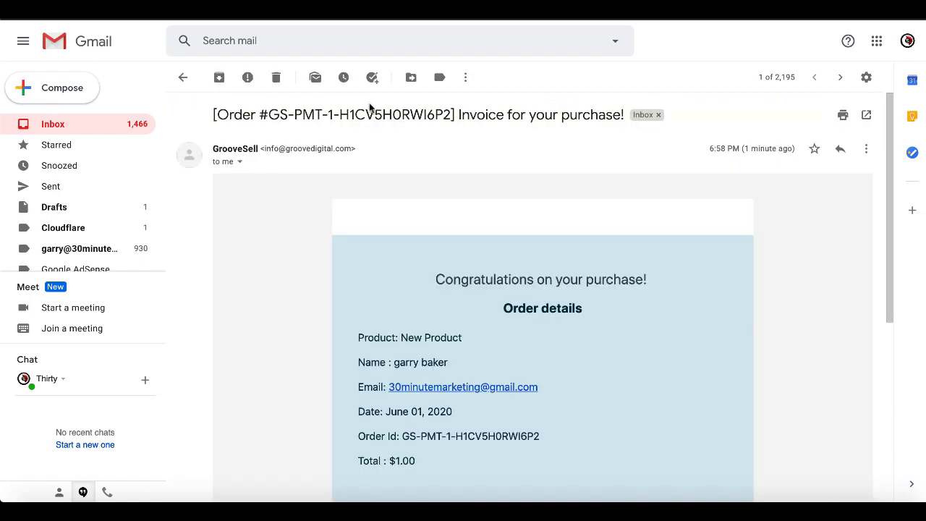
scroll(302, 398, "down", 2)
scroll(304, 398, "down", 2)
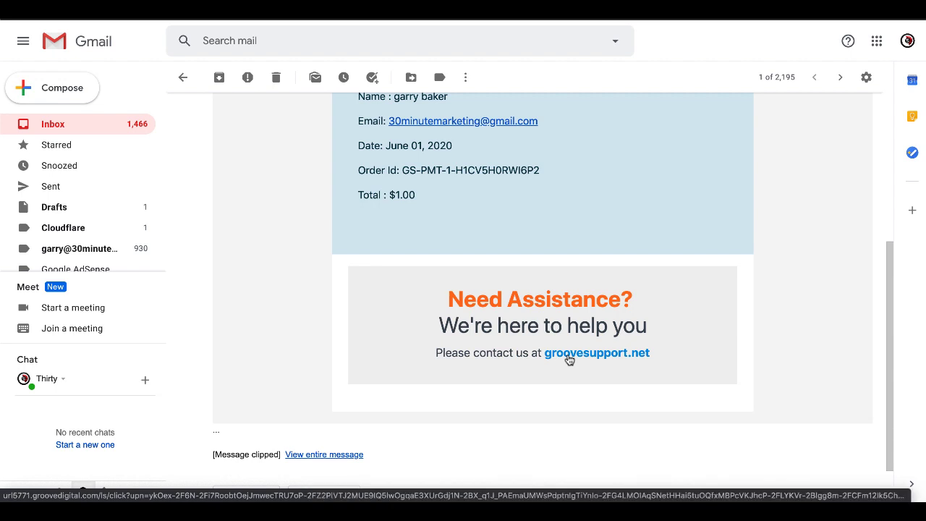
scroll(507, 331, "up", 1)
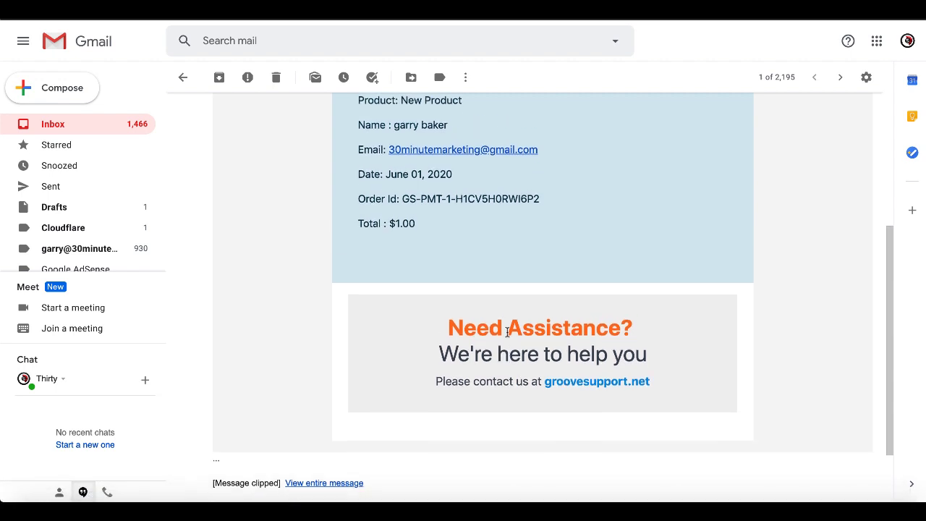
scroll(507, 332, "up", 3)
scroll(506, 330, "up", 2)
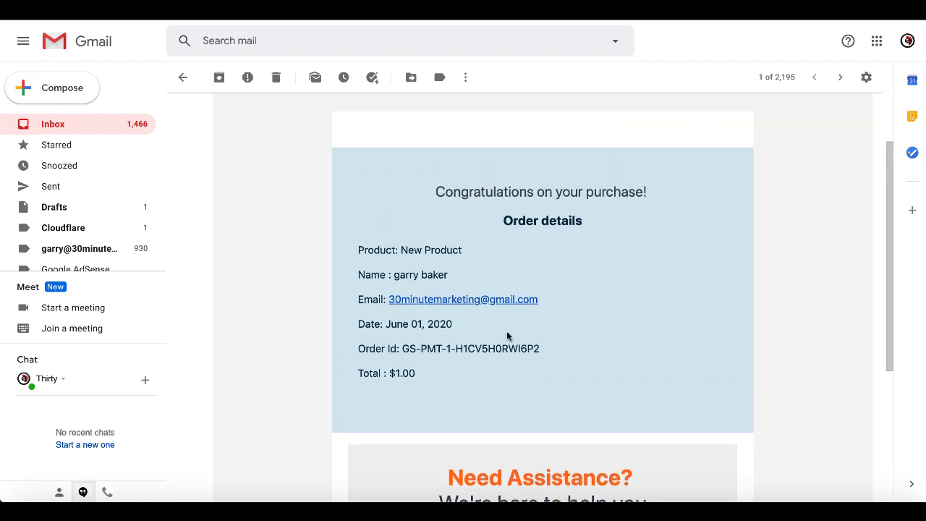
scroll(506, 336, "up", 2)
scroll(507, 336, "up", 1)
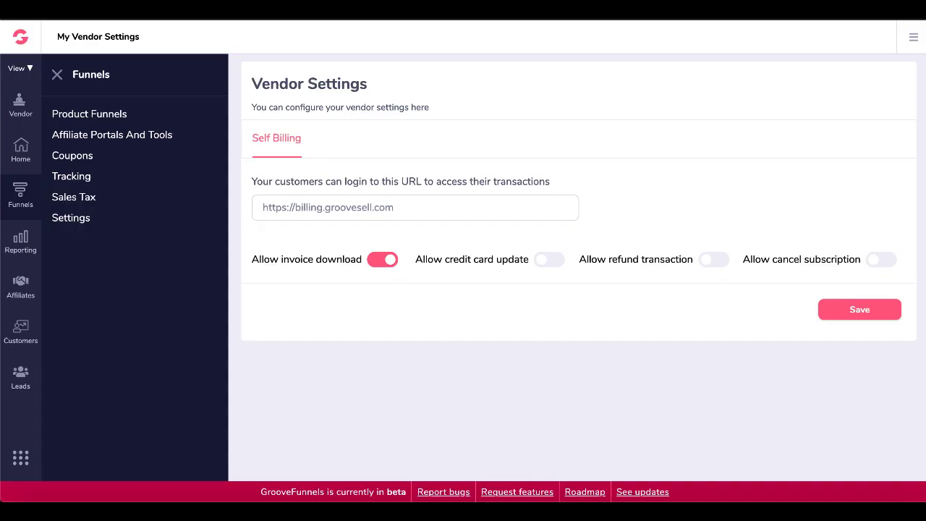
Request portal access with the buyer's e-mail, then follow the Customer Portal Access link to My Purchases.
triple_click(309, 207)
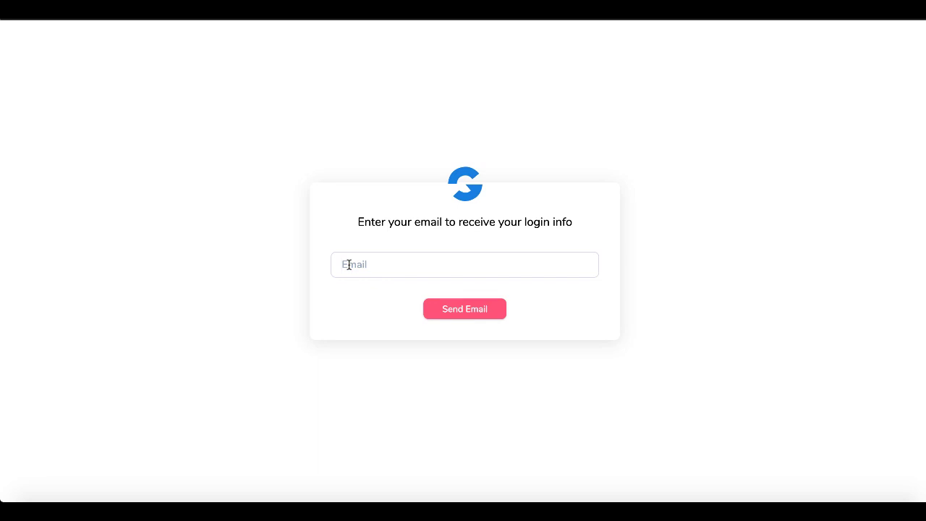
left_click(348, 265)
key("ctrl+v")
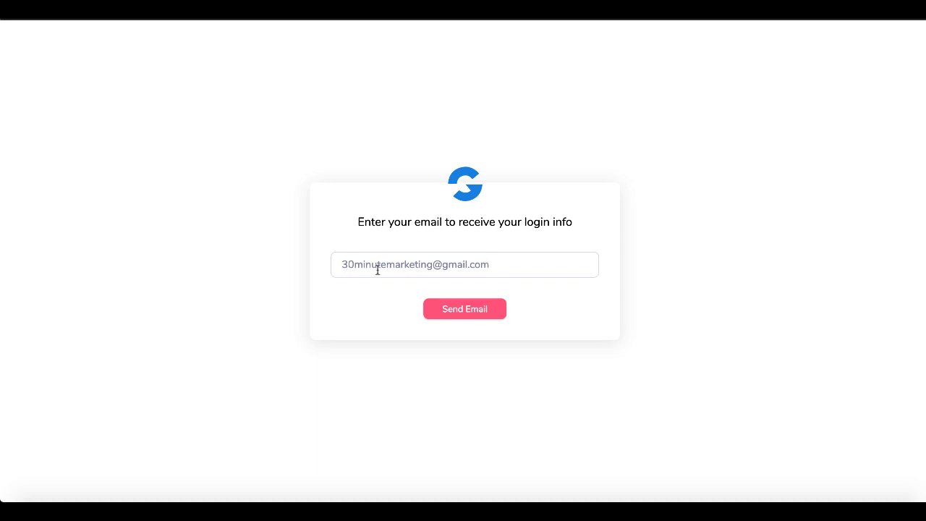
left_click(454, 314)
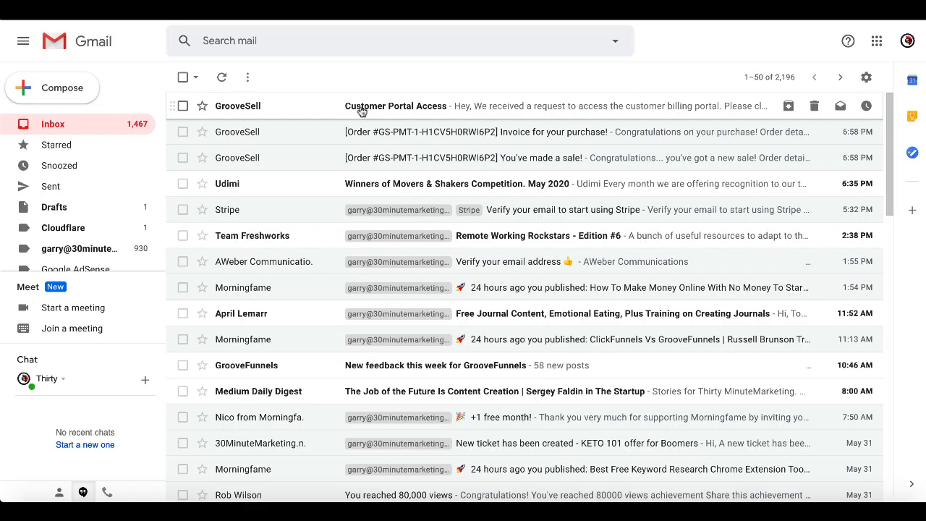
left_click(362, 111)
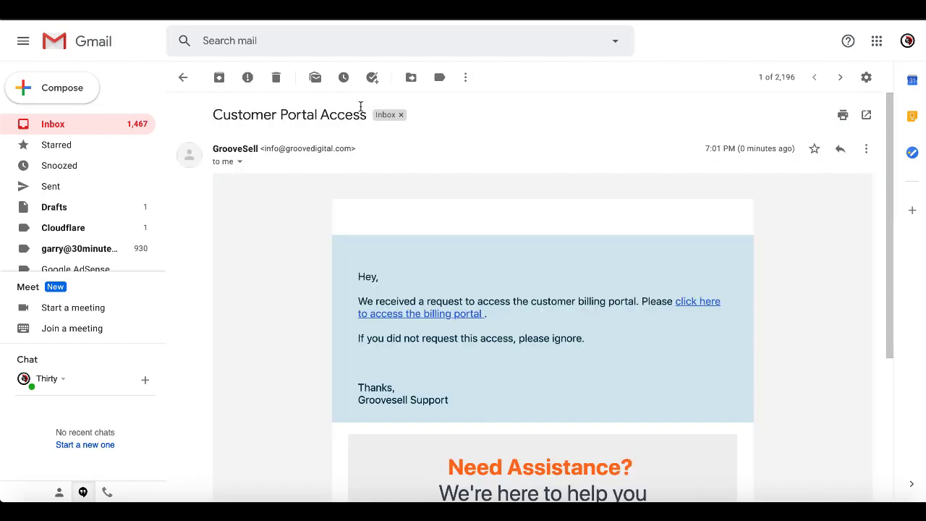
left_click(694, 301)
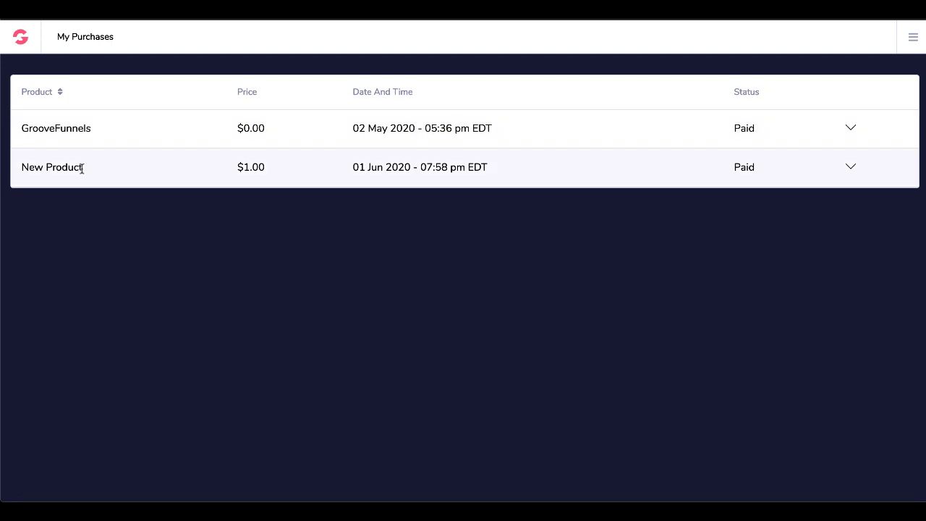
Expand the New Product purchase and view its Customer, Affiliate and Transaction details.
left_click(850, 167)
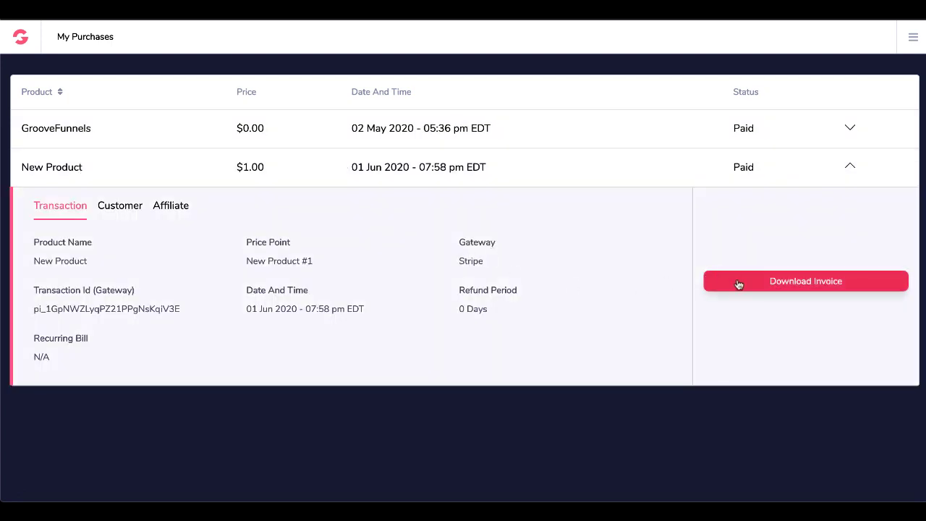
left_click(119, 208)
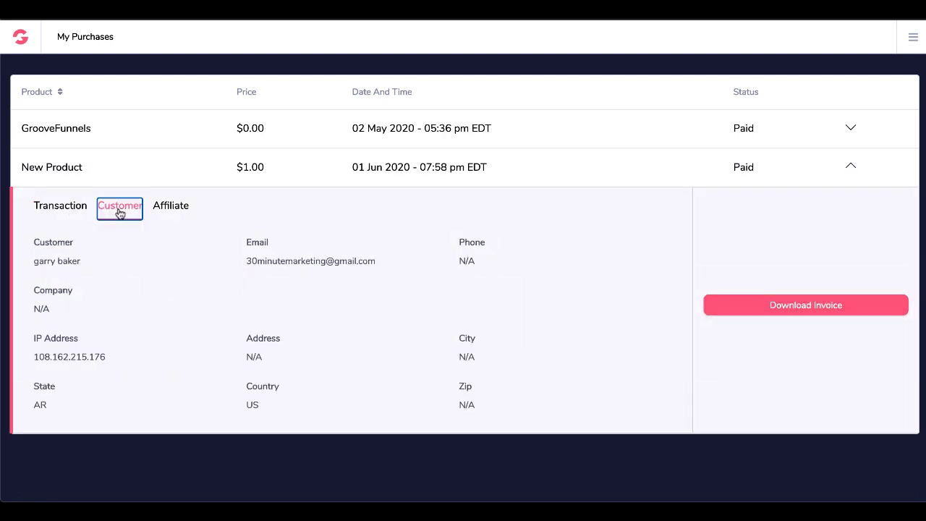
left_click(172, 208)
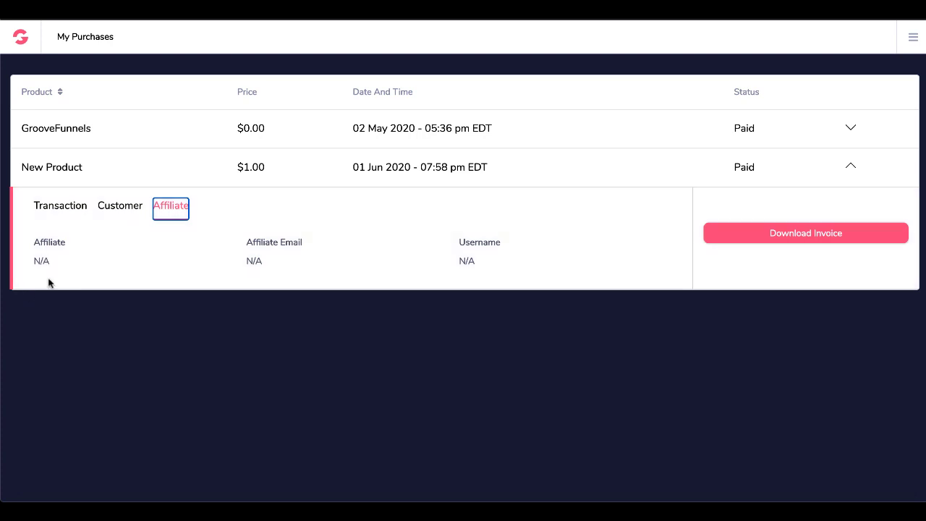
left_click(73, 209)
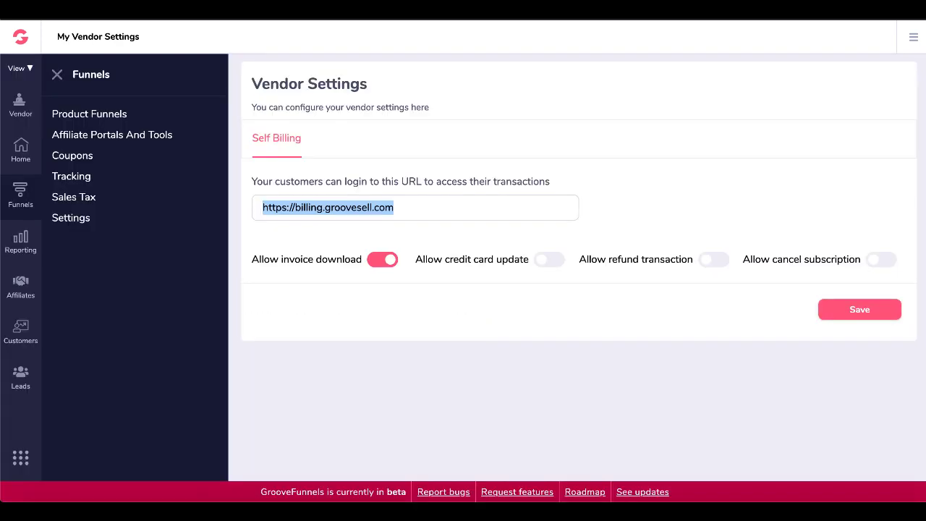
Review the New Product sale in Transactions, then open the Vendor Report showing $1.00 revenue.
left_click(22, 245)
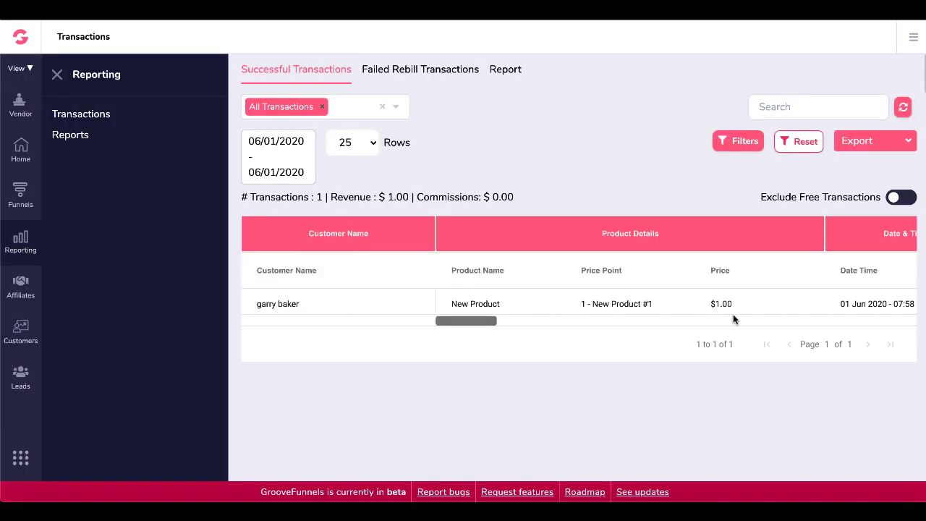
scroll(736, 319, "right", 8)
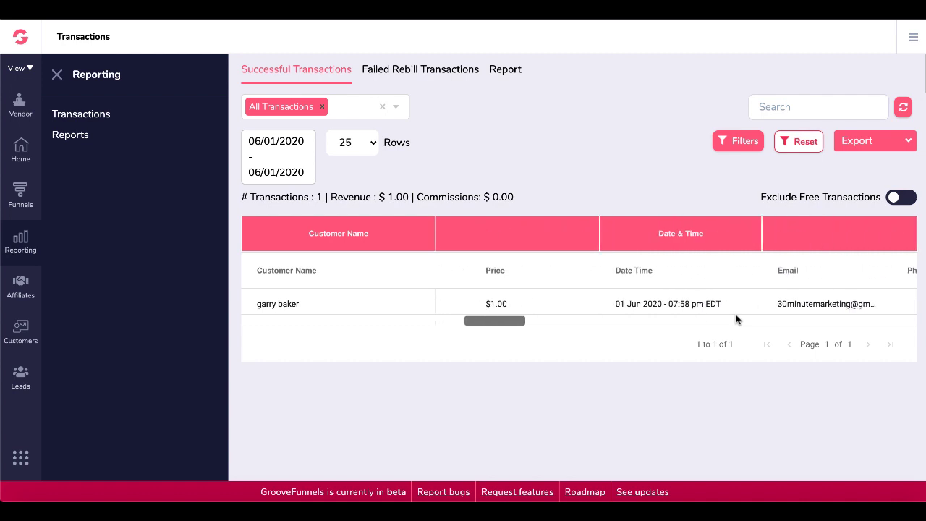
scroll(737, 319, "left", 5)
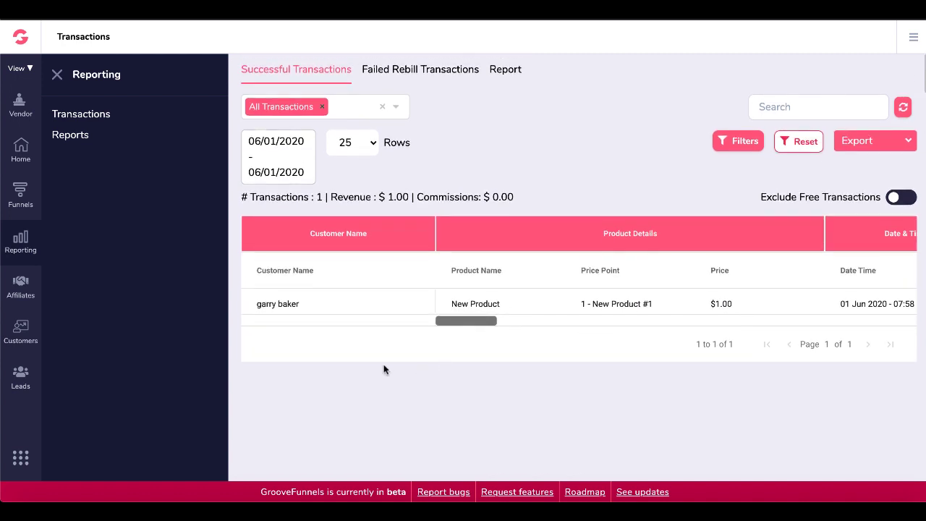
left_click(79, 135)
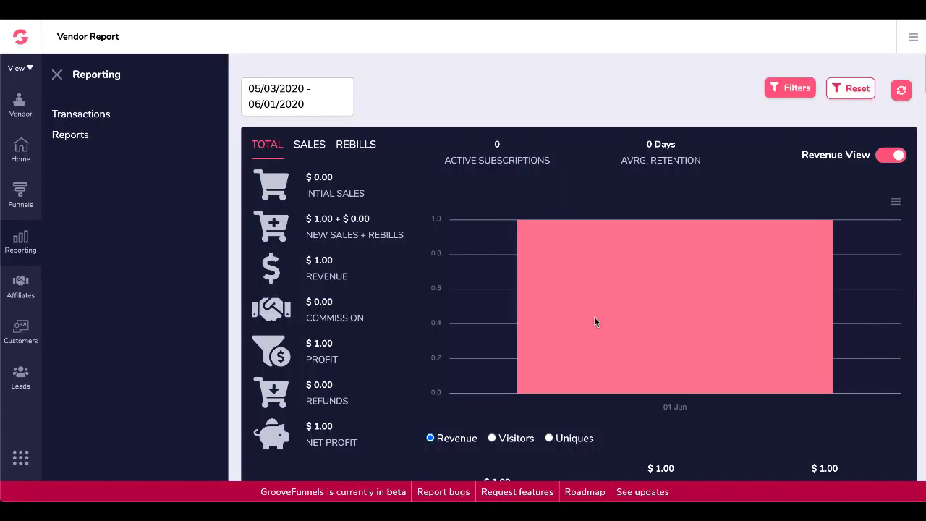
mouse_move(621, 331)
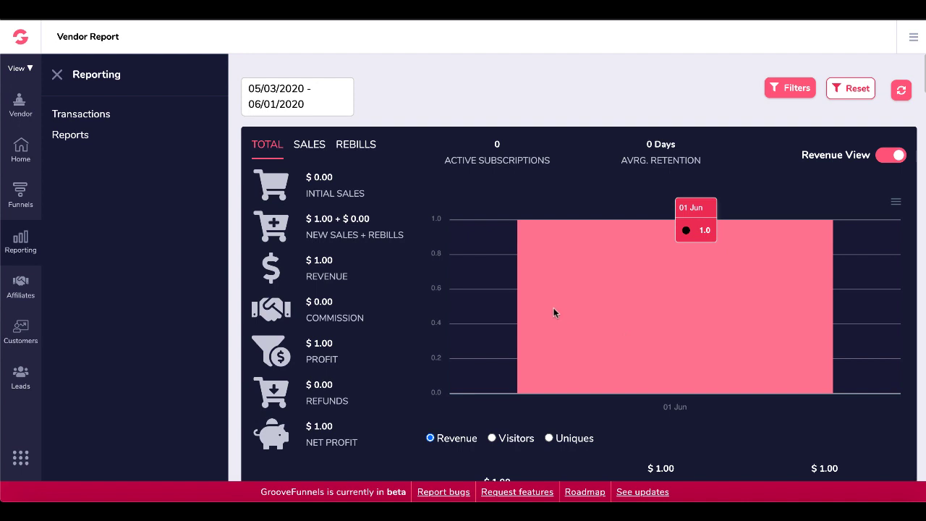